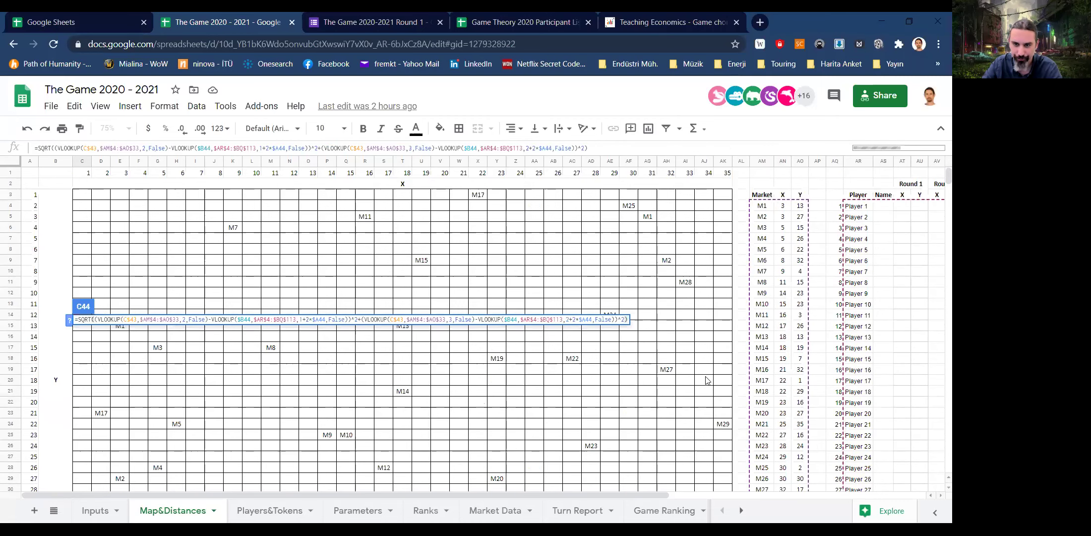
- Leave the distance formula cell, switch to the Round 1 form and open its respondent preview
click(804, 283)
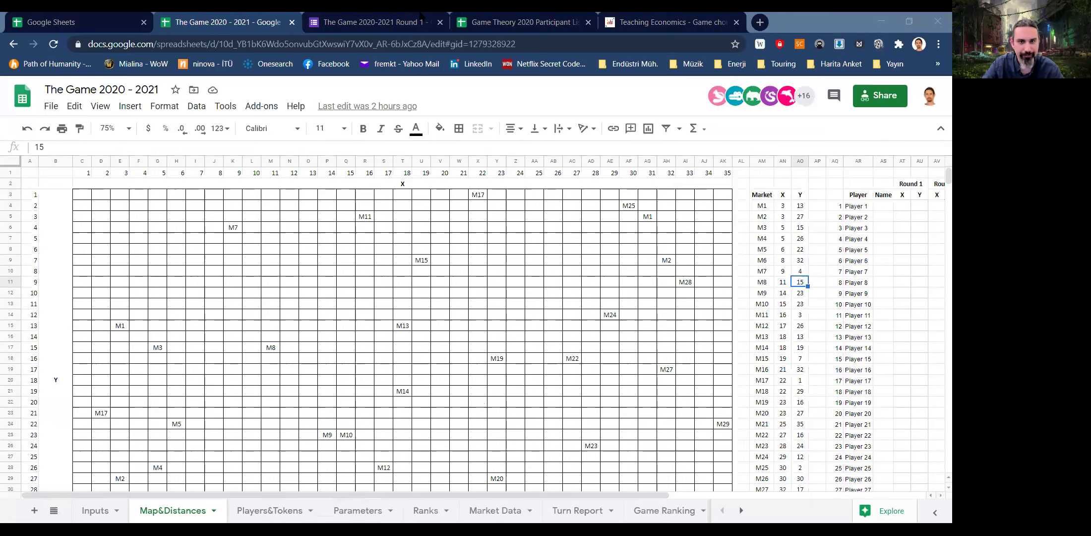
key(ctrl+Tab)
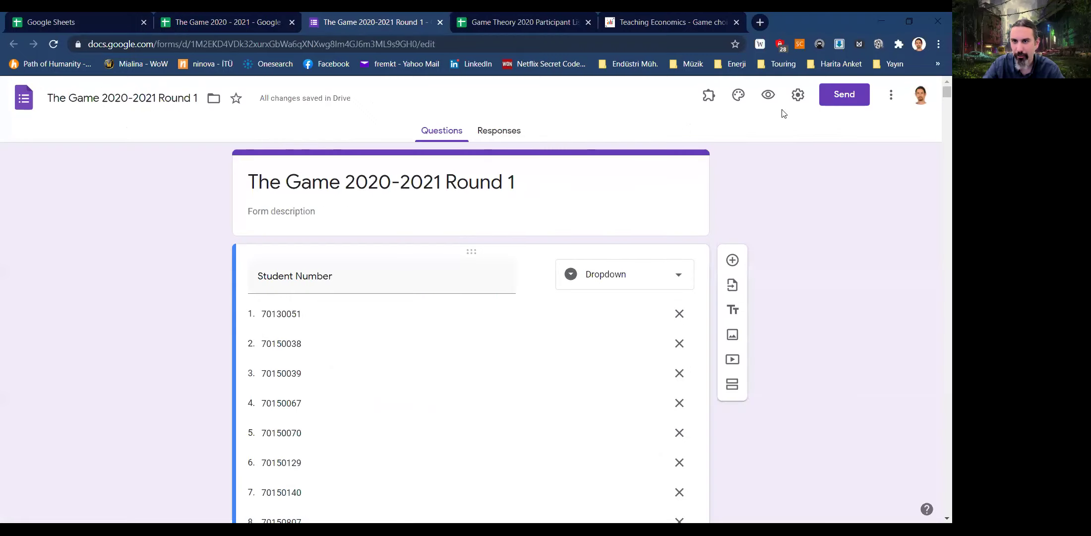
key(ctrl+shift+p)
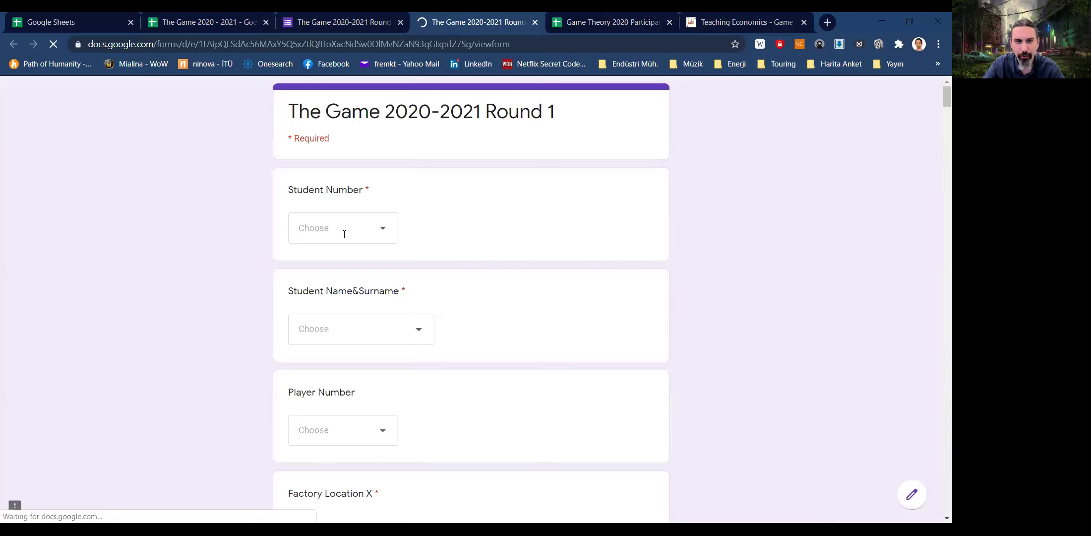
- Choose a student number and a student name in the form preview, and look through the Player Number options without choosing one
click(386, 233)
click(367, 239)
click(334, 325)
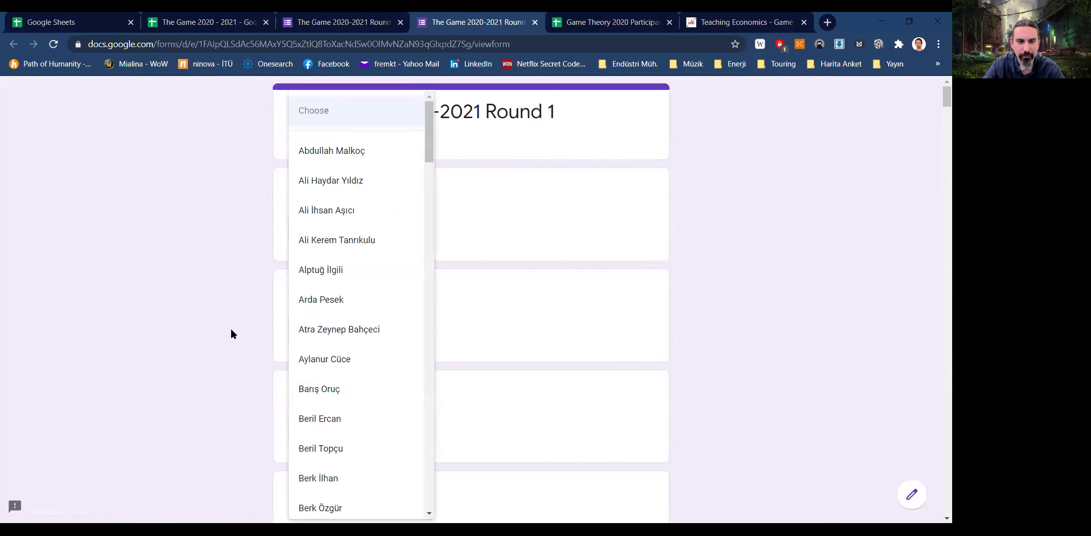
click(321, 300)
click(342, 389)
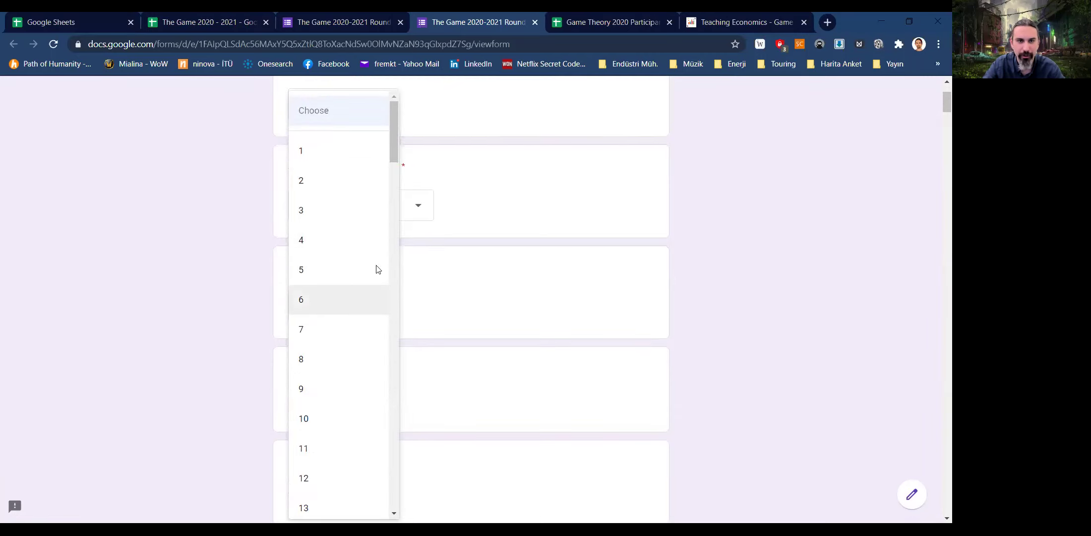
click(399, 293)
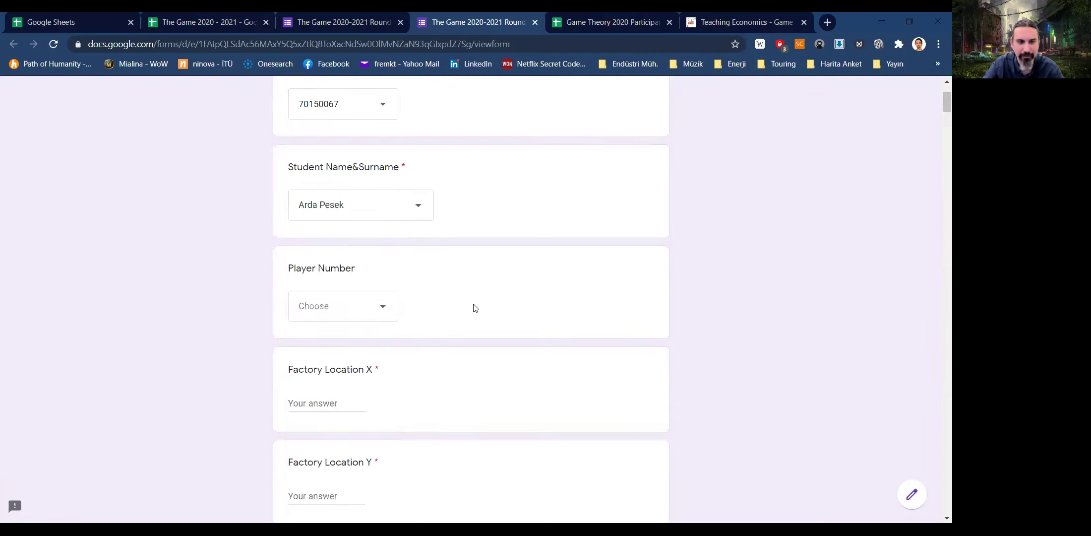
- Examine the form's questions on factory location X and Y, capacity increase, production for this round and market prices
scroll(348, 280, down, 3)
key(Tab)
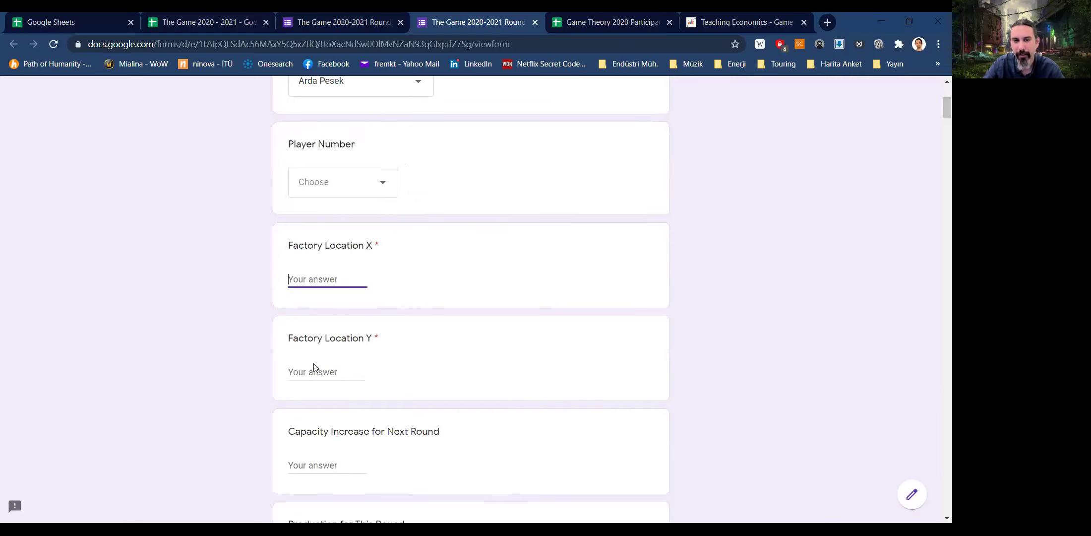
click(314, 368)
key(shift+Tab)
key(Tab)
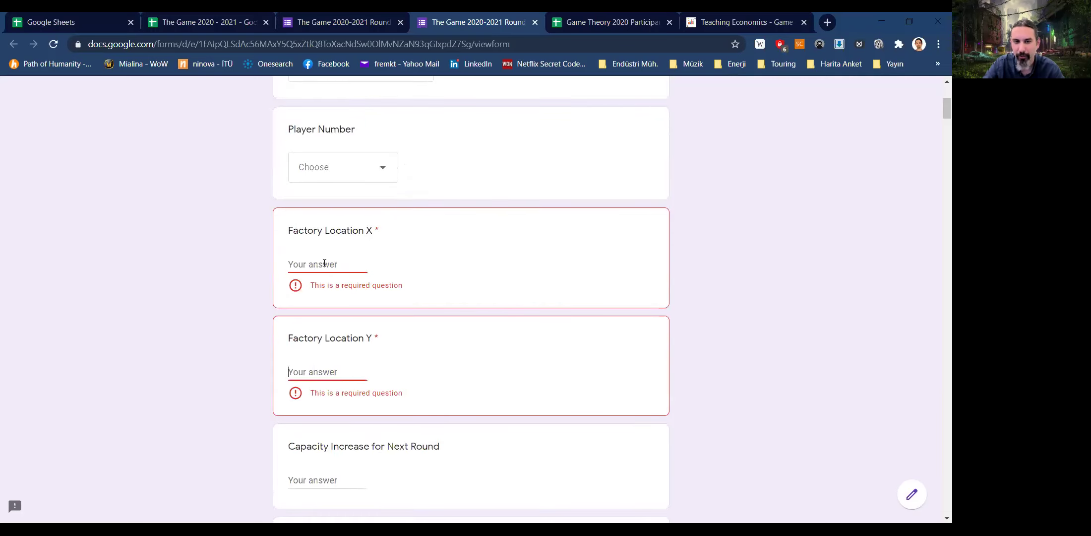
key(shift+Tab)
scroll(317, 322, down, 3)
click(322, 293)
click(213, 326)
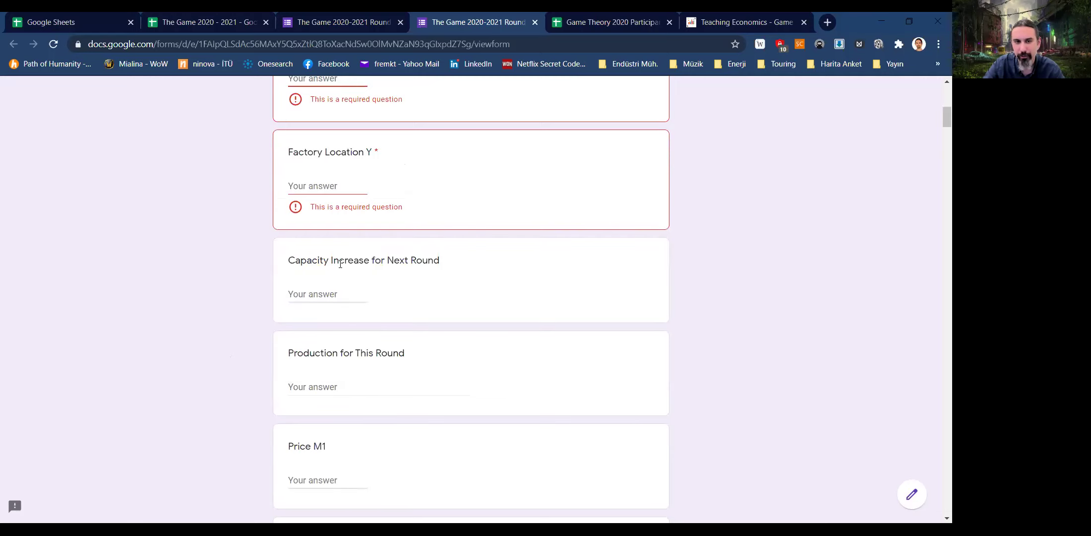
drag(323, 258, 411, 260)
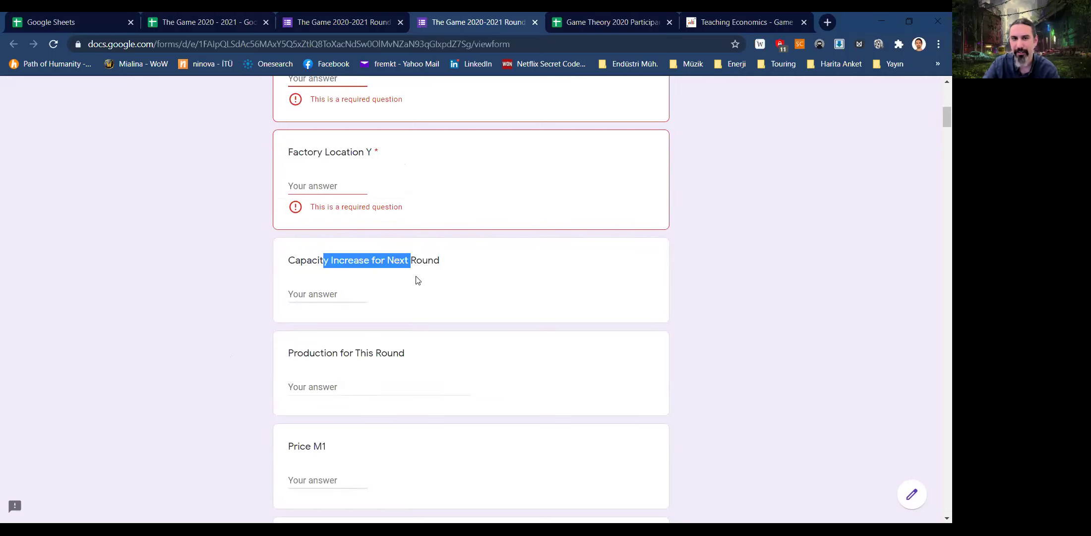
scroll(337, 287, down, 2)
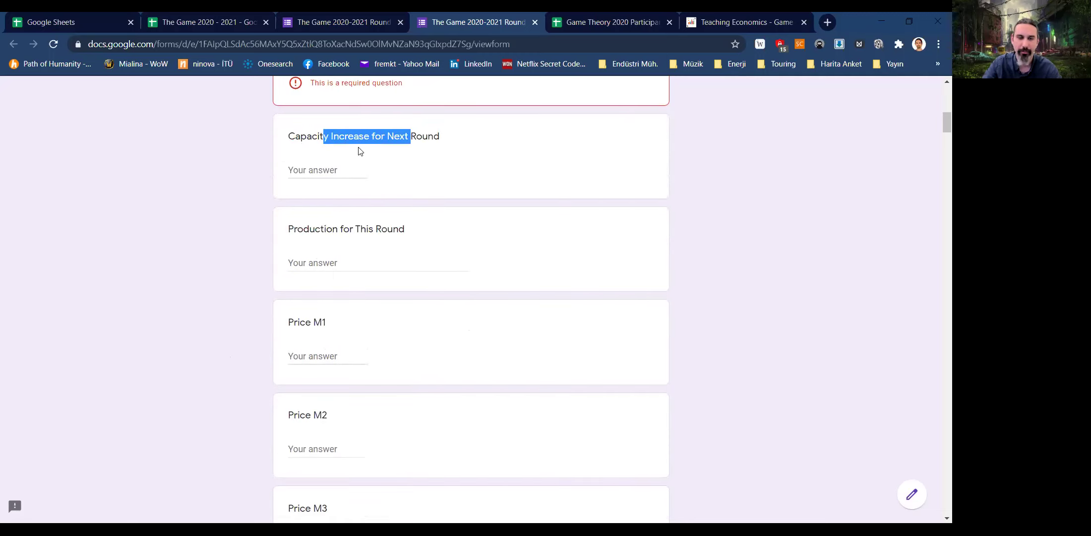
scroll(356, 262, down, 2)
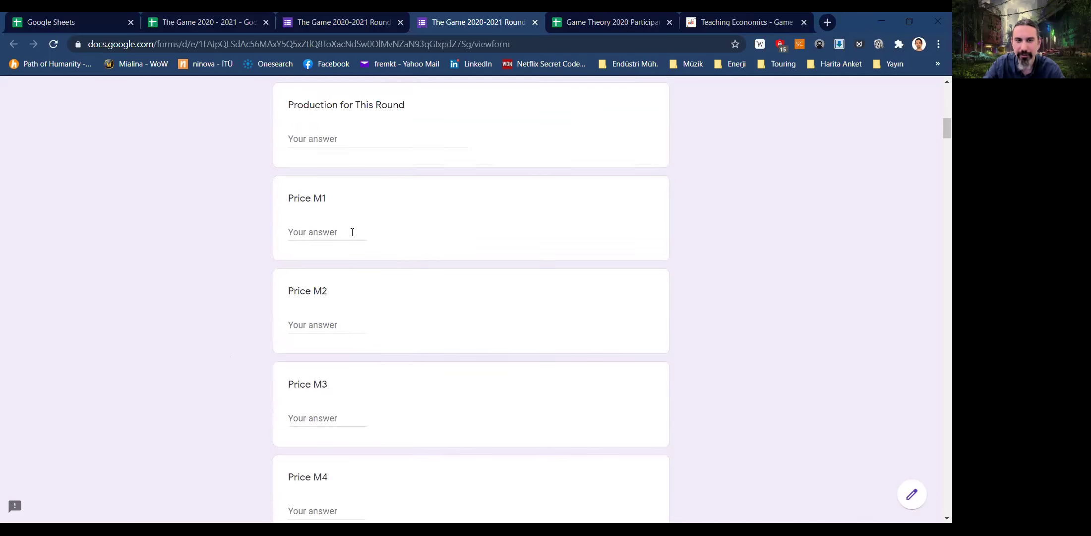
- Look over the Game Theory 2020 Participant List, then the market map and coordinates in The Game 2020 - 2021 spreadsheet
click(360, 16)
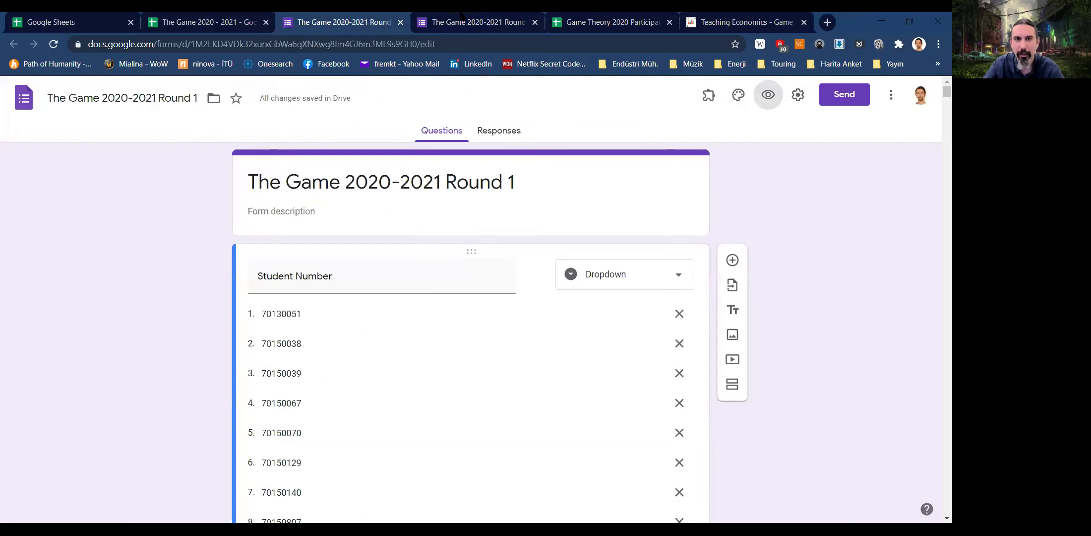
click(610, 22)
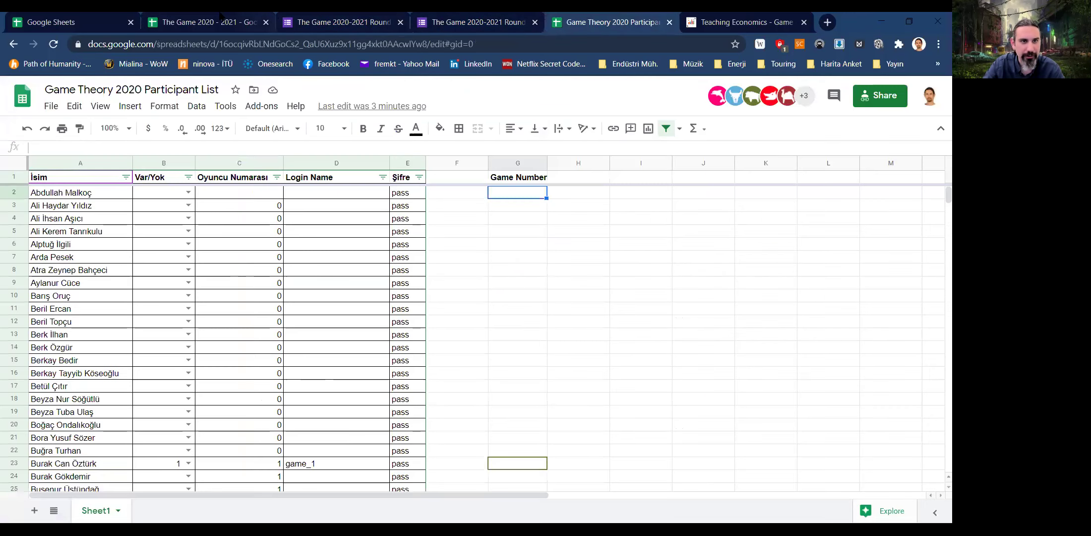
click(209, 22)
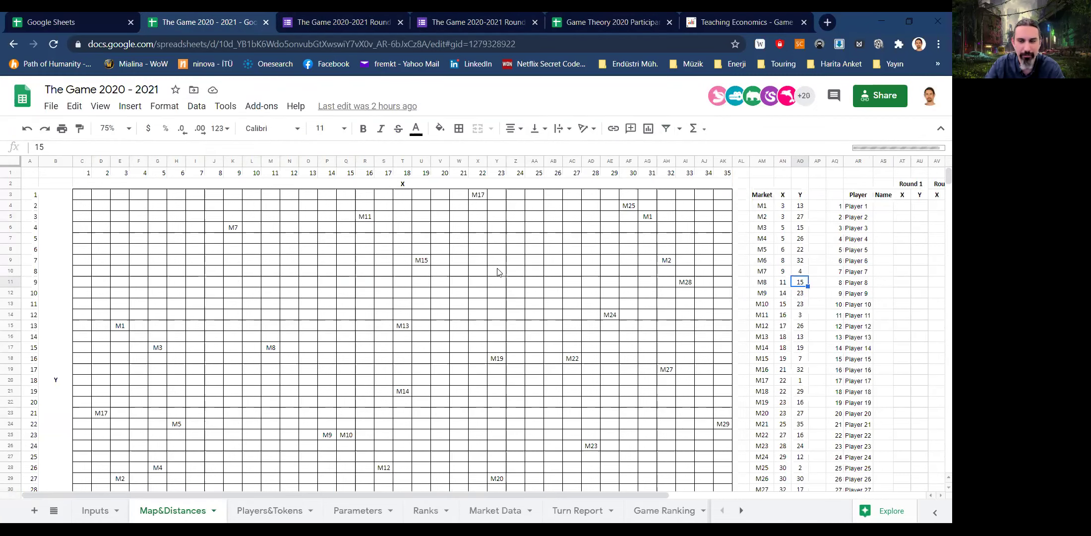
scroll(803, 242, down, 2)
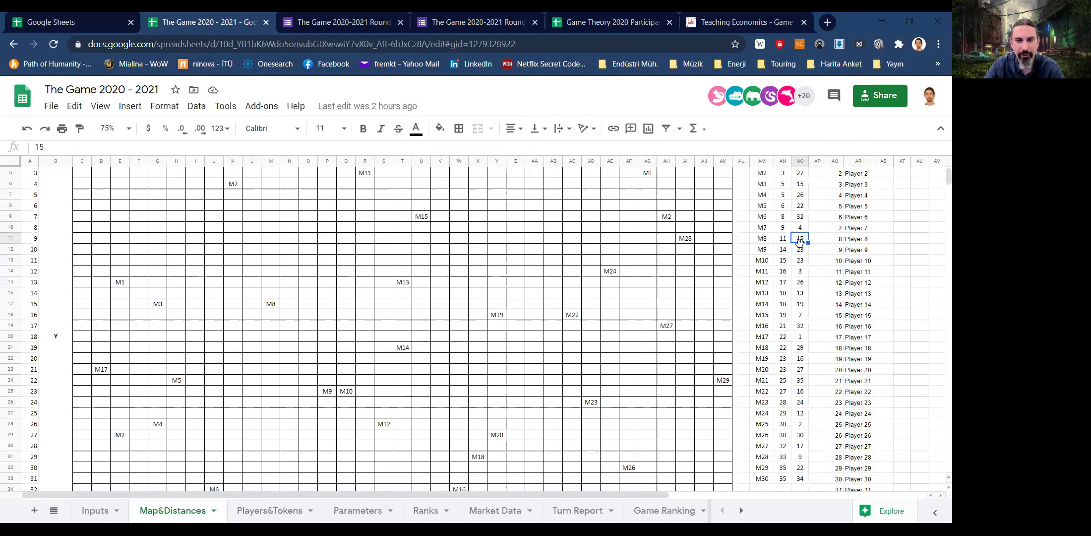
scroll(345, 453, up, 2)
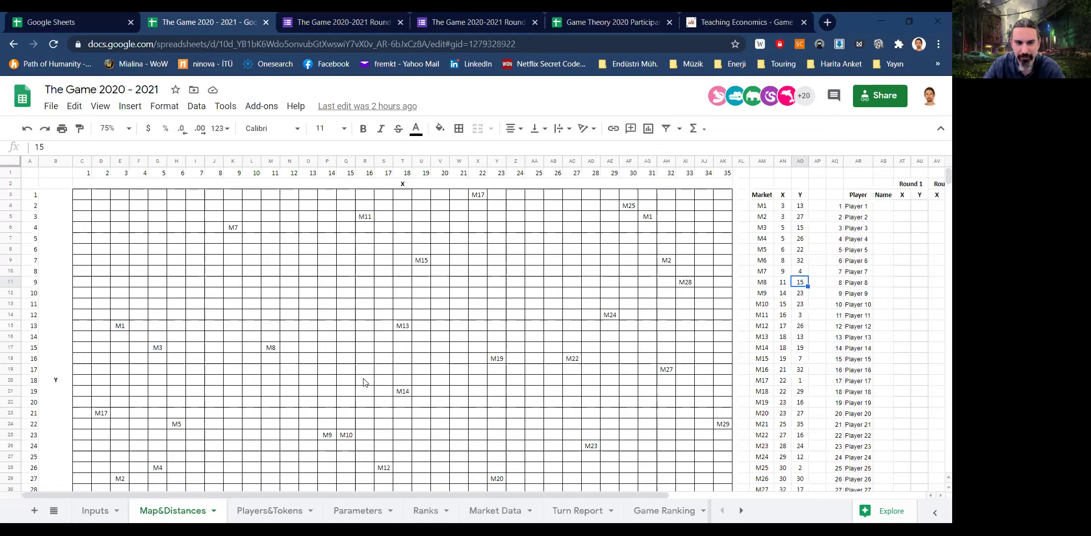
- View the Inputs sheet with the players' round decisions and the Parameters sheet with the game's cost settings
click(854, 209)
click(95, 510)
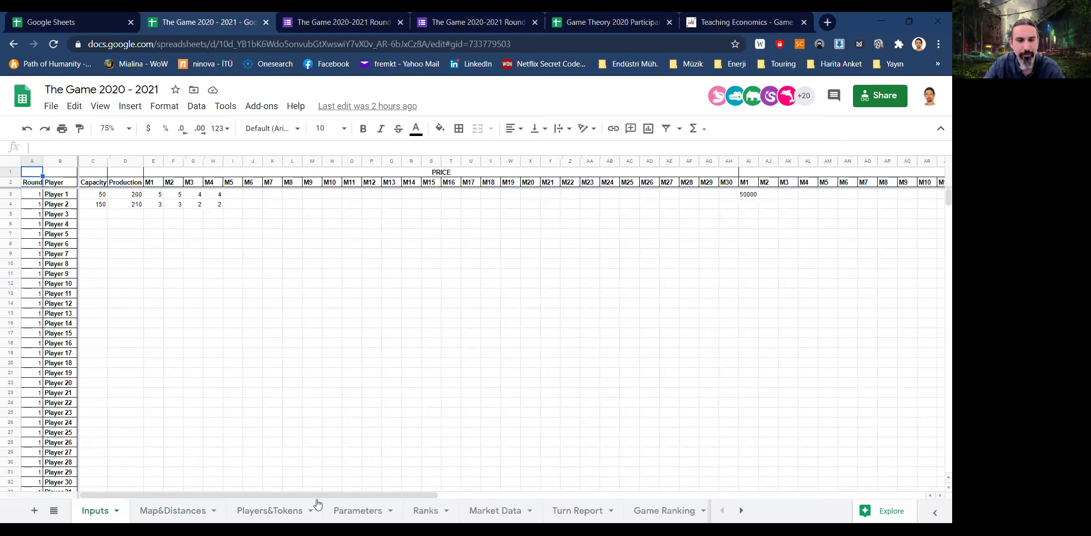
click(336, 516)
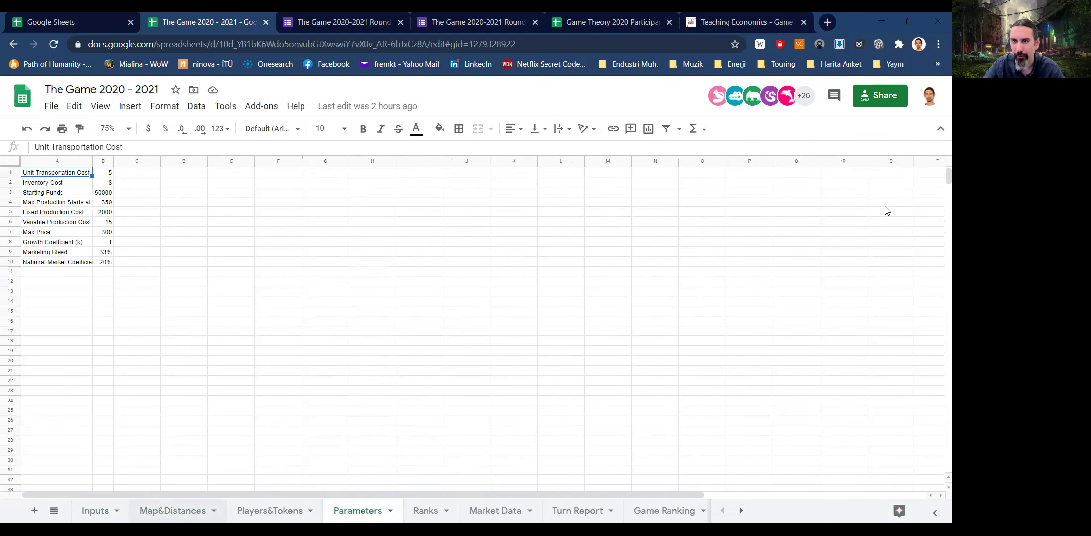
- Enter Round 1 coordinates in Map&Distances: X 5, Y 5 for Player 1 and X 15, Y 15 for Player 2
text(5)
key(Tab)
text(5)
key(Return)
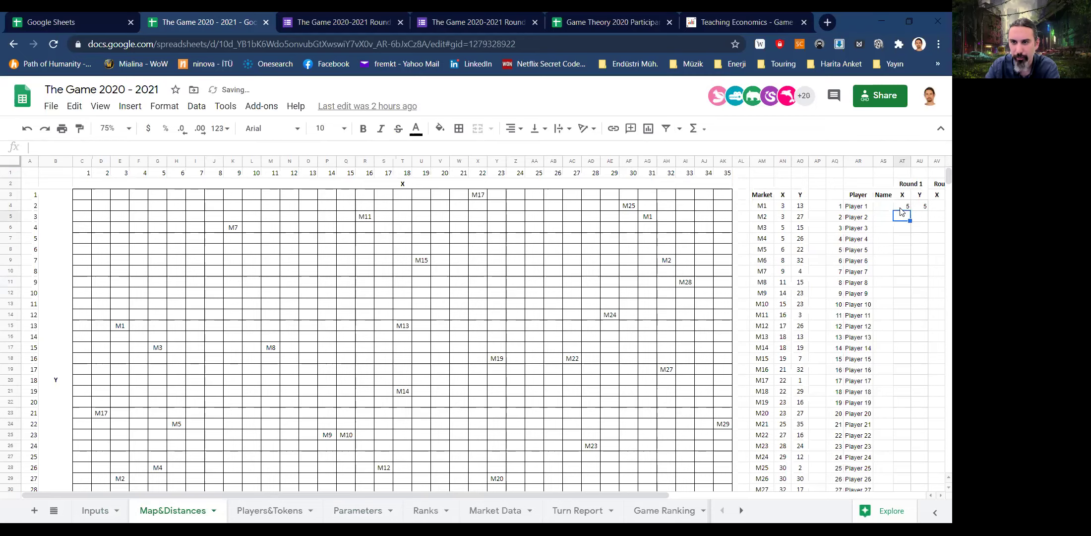
text(15)
key(ctrl+Return)
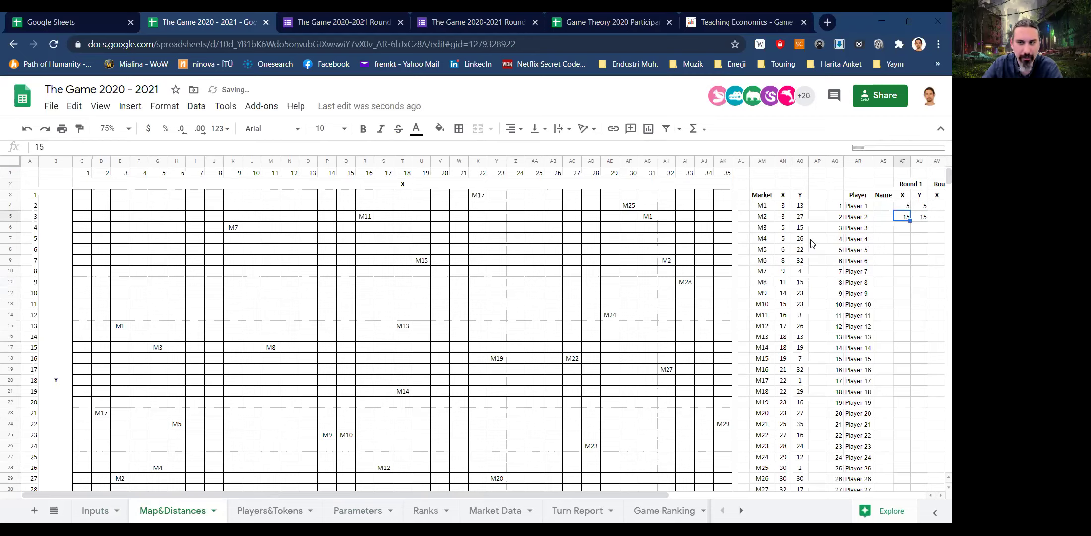
- Examine the Distances table of players and markets below the map, and return to the map
click(818, 205)
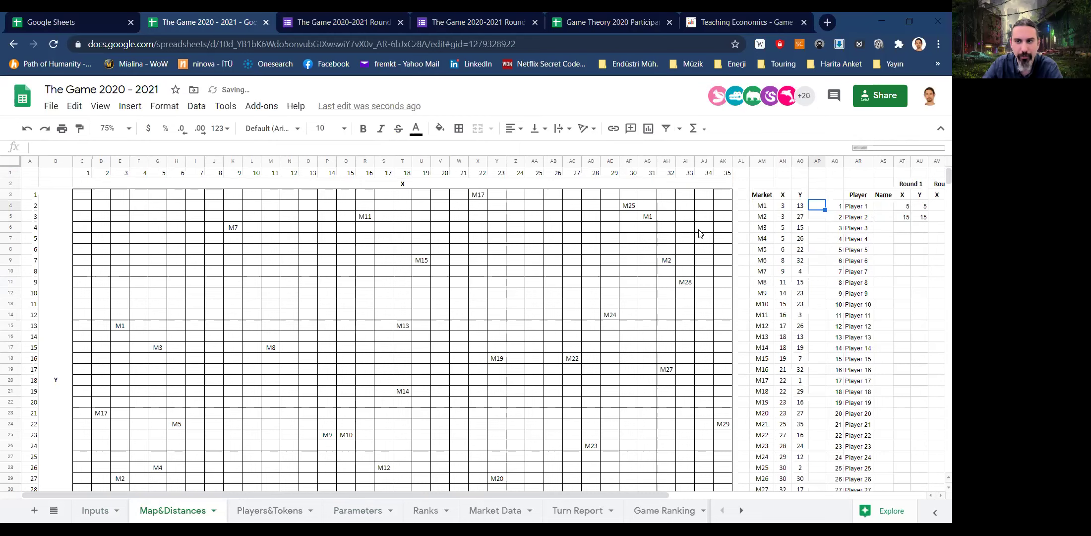
scroll(409, 296, down, 5)
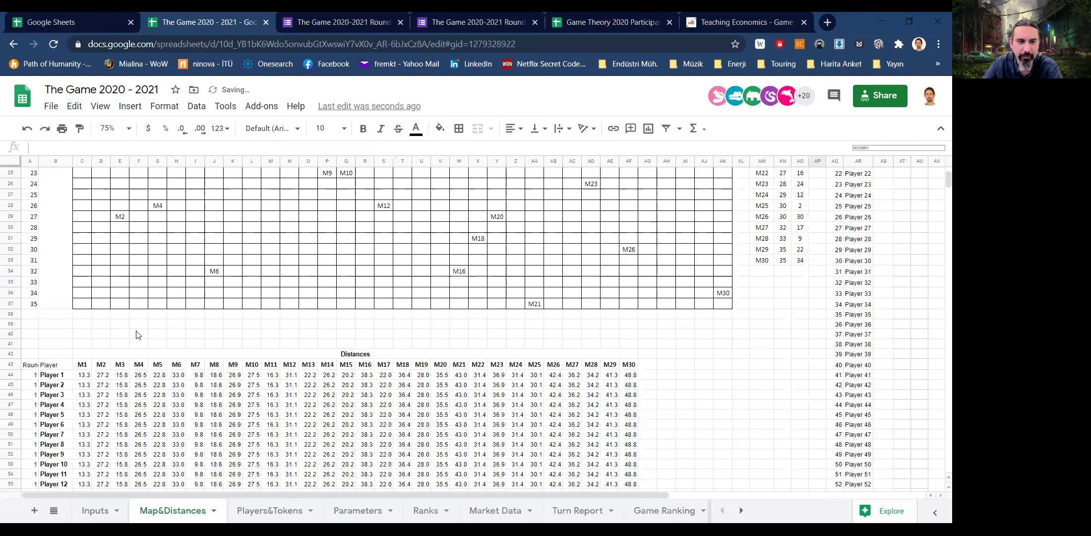
scroll(137, 335, down, 1)
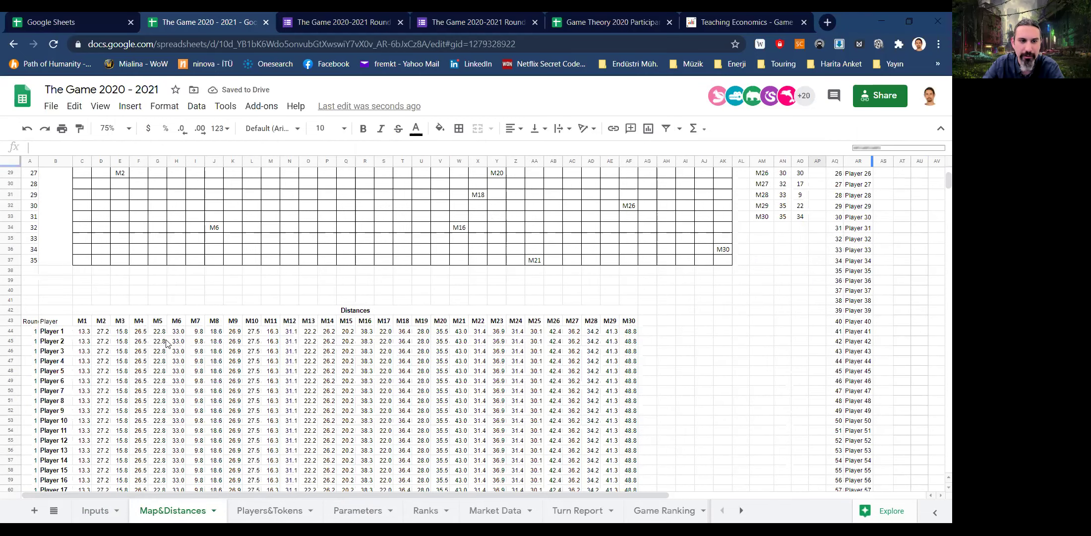
scroll(723, 333, up, 1)
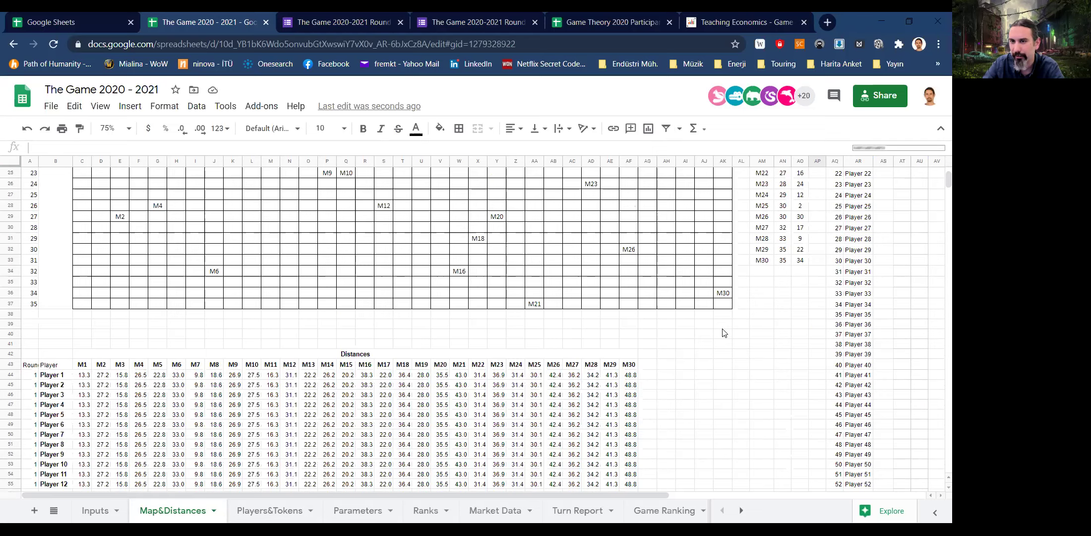
scroll(869, 200, up, 6)
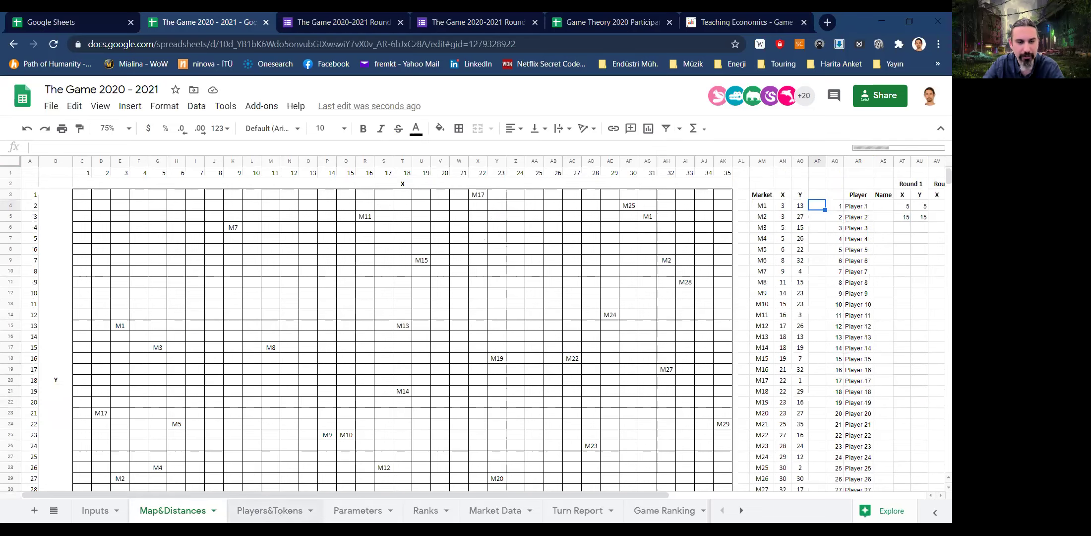
- Examine the full list of player numbers and names in the Players&Tokens sheet
click(268, 510)
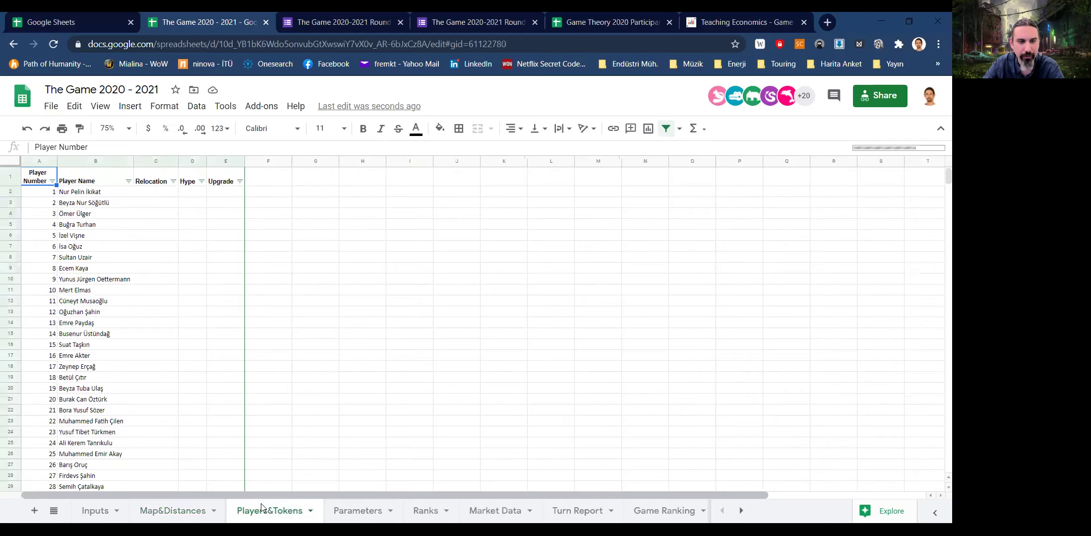
click(84, 194)
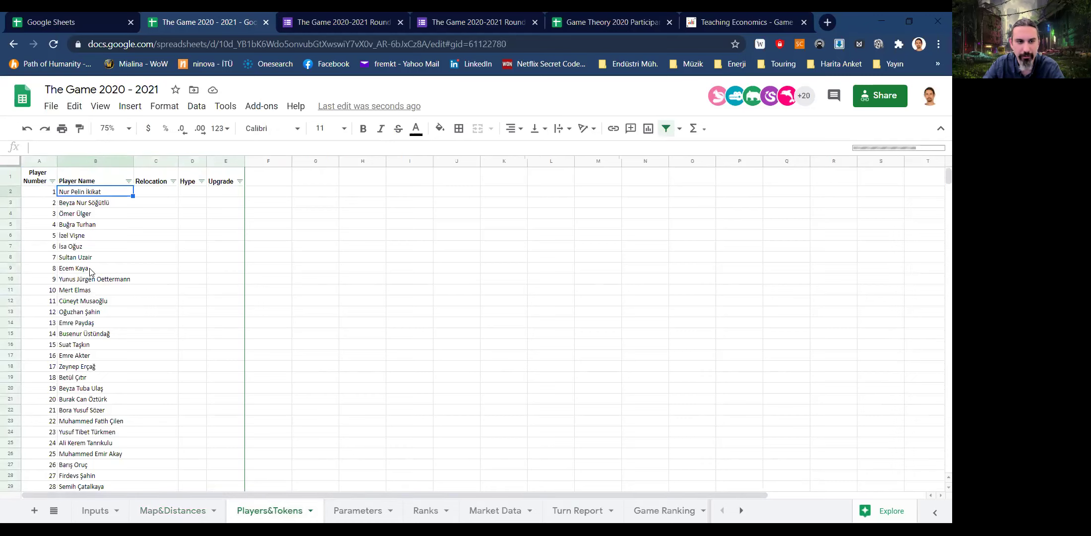
scroll(90, 271, down, 5)
scroll(87, 276, up, 5)
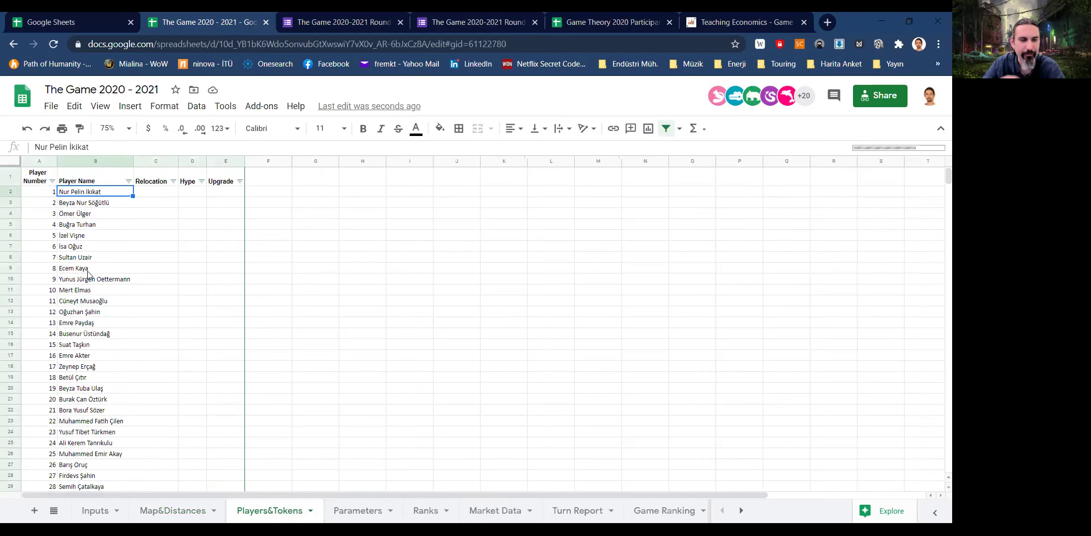
scroll(99, 277, down, 15)
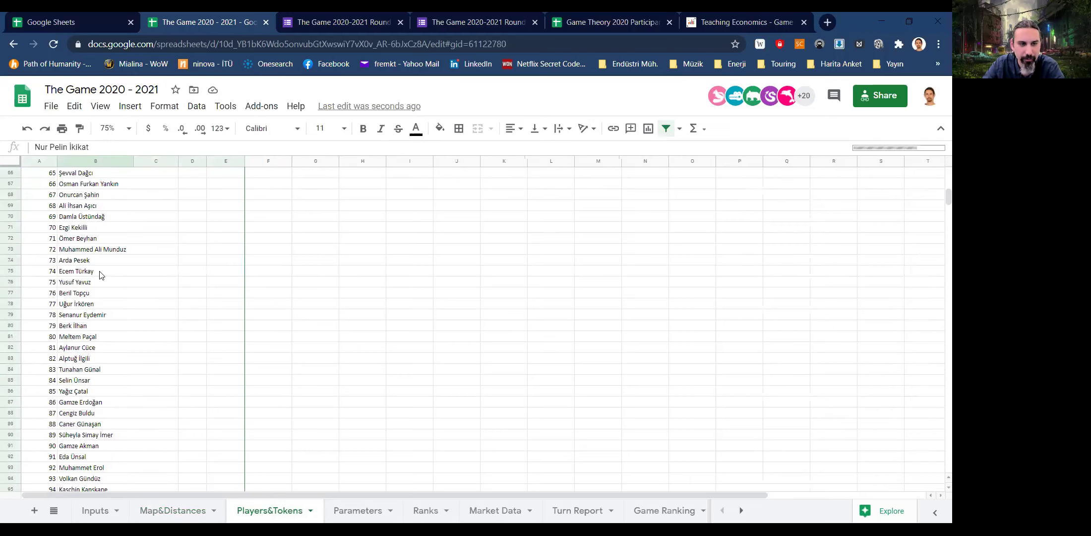
scroll(101, 274, down, 3)
click(49, 305)
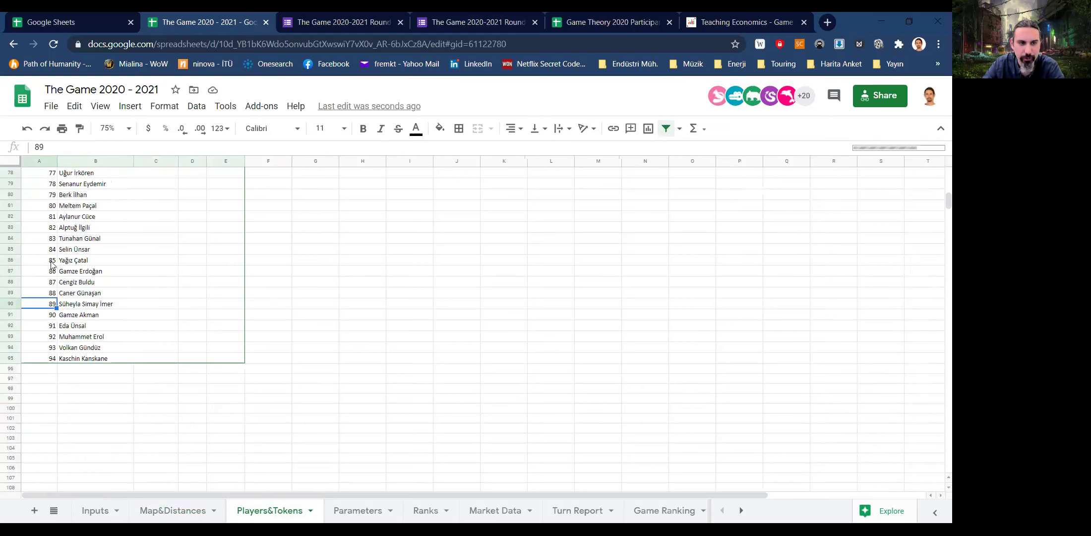
scroll(97, 261, up, 7)
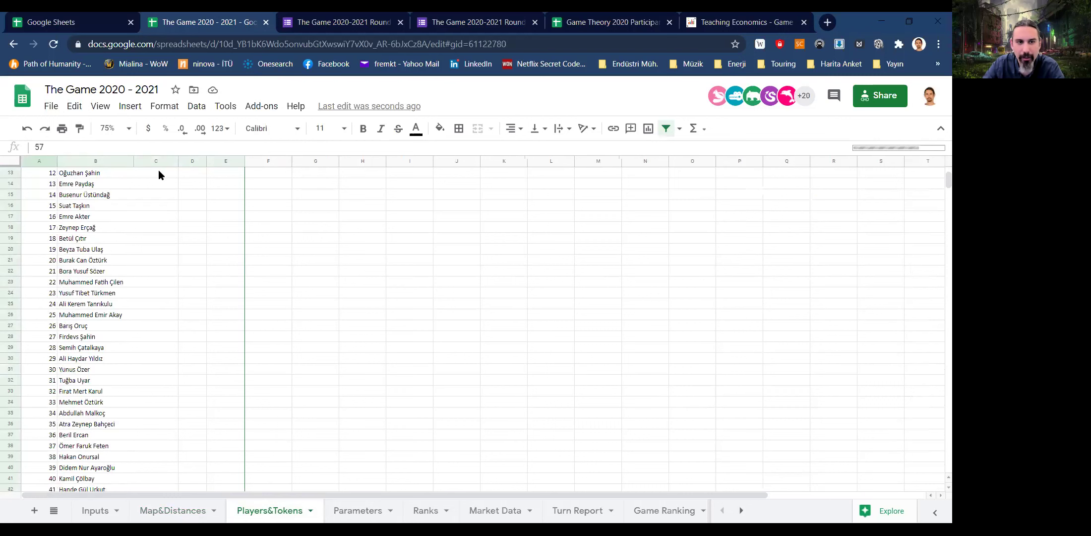
scroll(158, 171, up, 12)
- Point out the Upgrade, Relocation and Hype token columns beside the player names
click(233, 181)
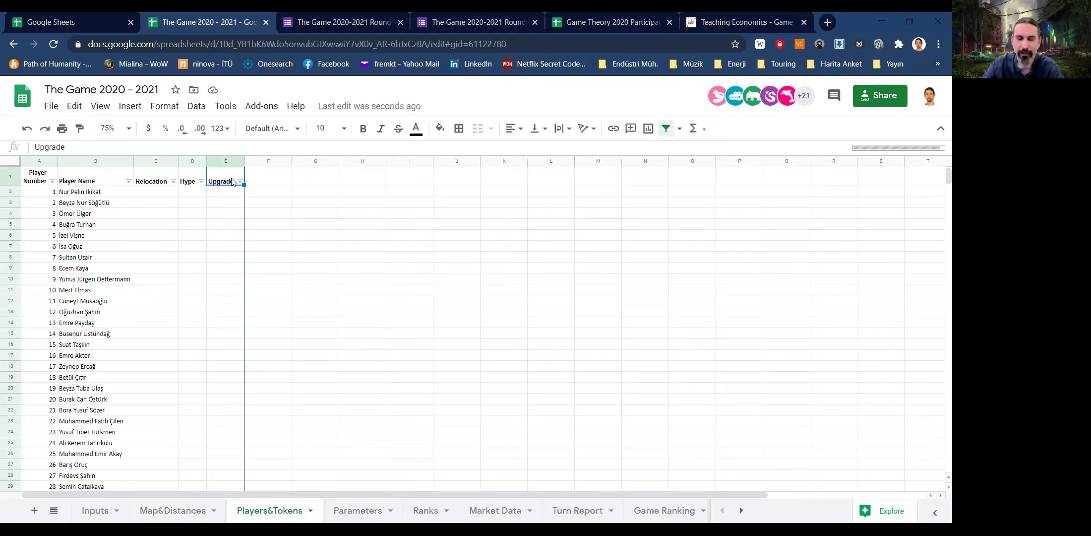
click(163, 181)
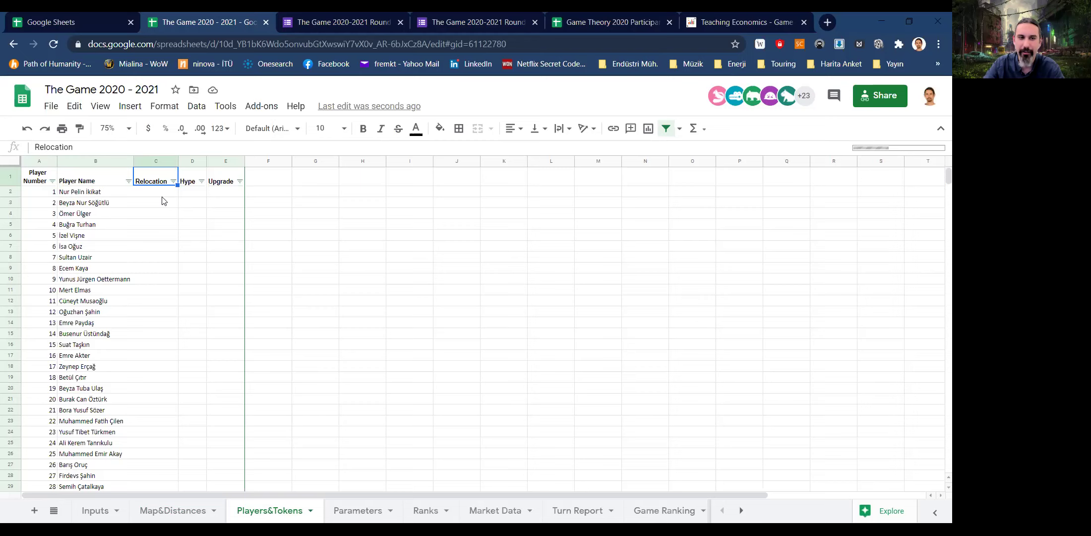
key(Right)
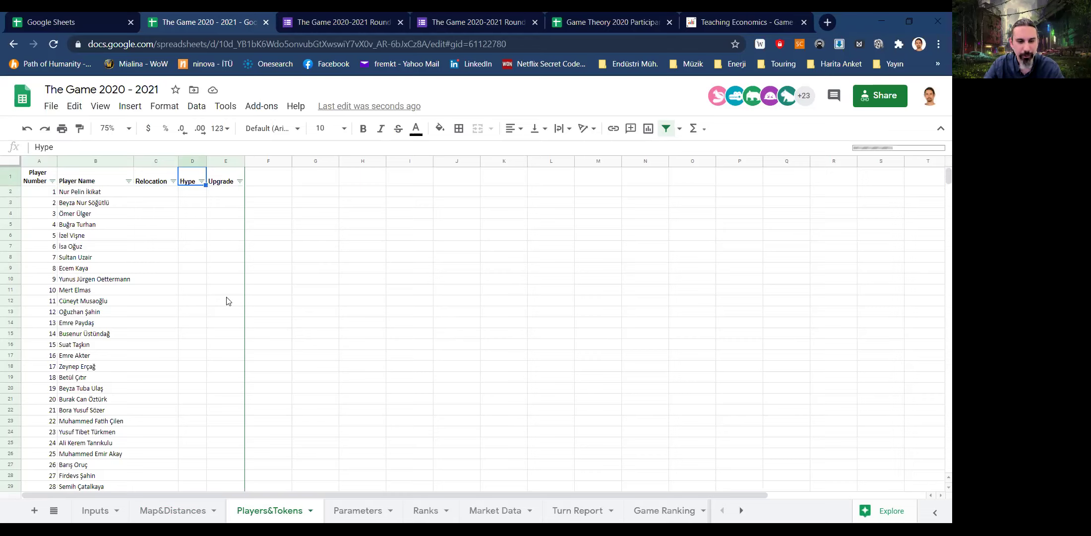
- Open the Ranks sheet and inspect the Marketing Rank formulas for Player 1 in M1 and Player 2 in M2
click(430, 511)
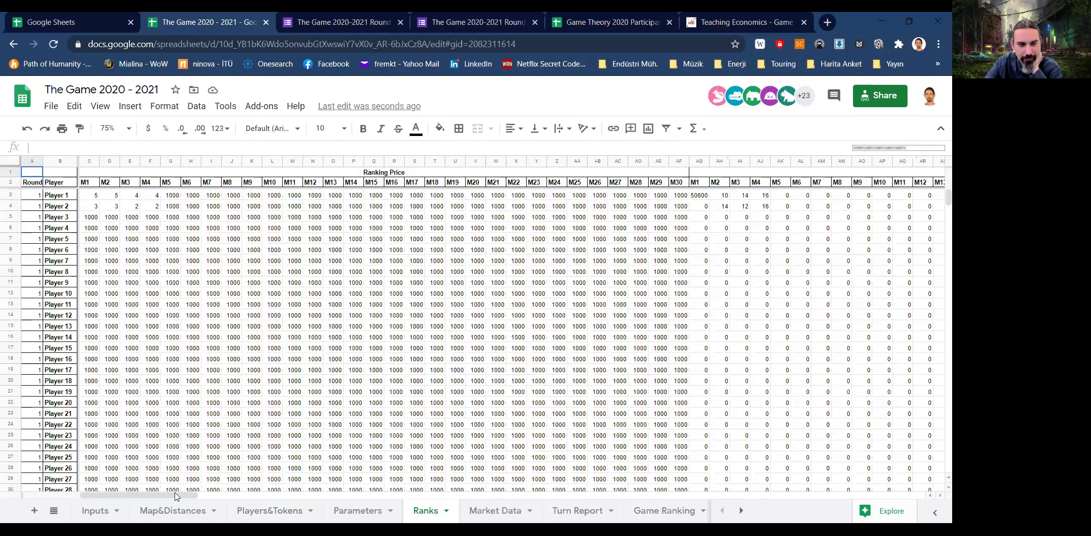
drag(169, 493, 400, 499)
scroll(399, 496, right, 5)
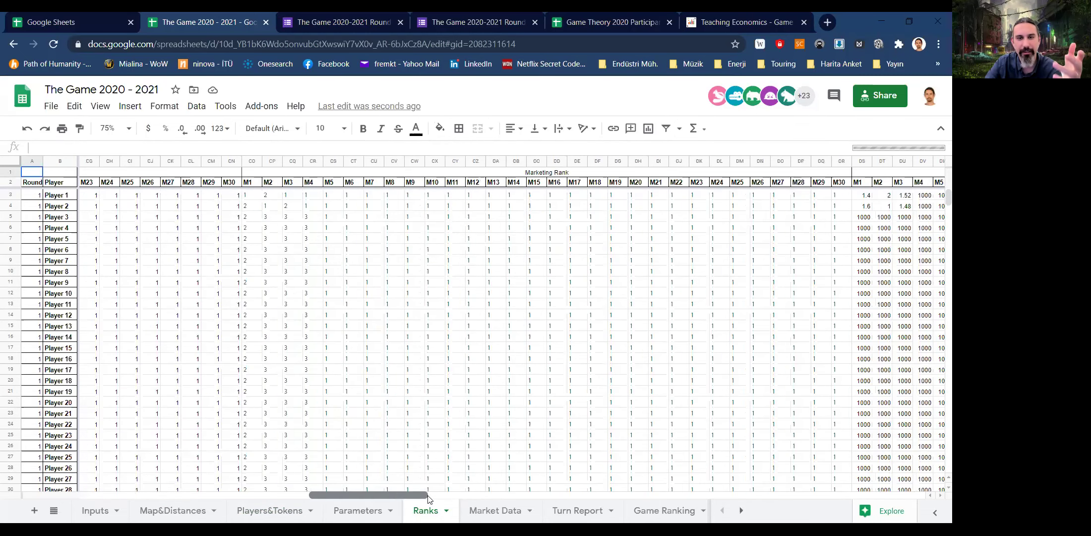
scroll(397, 500, left, 3)
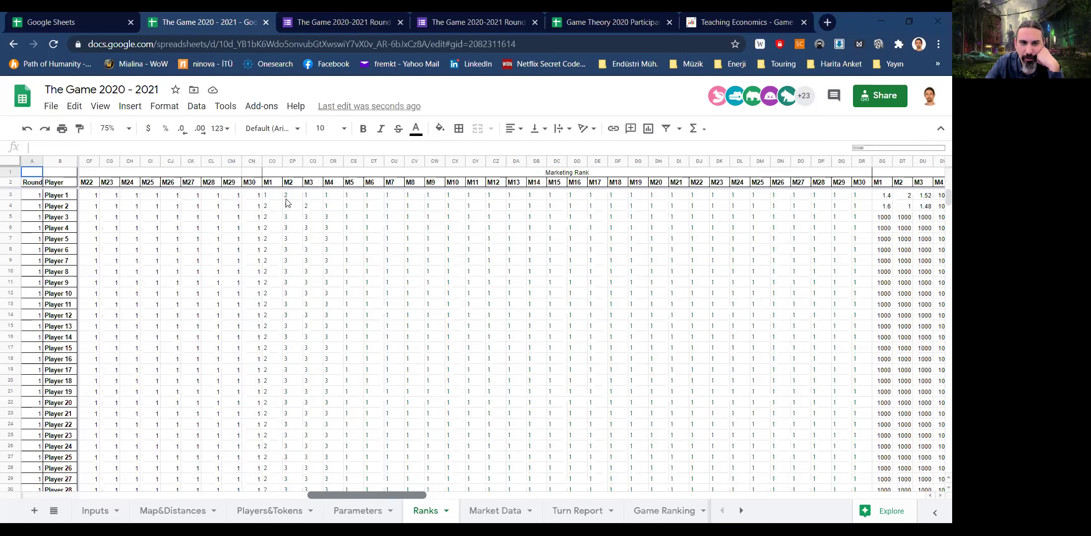
click(267, 197)
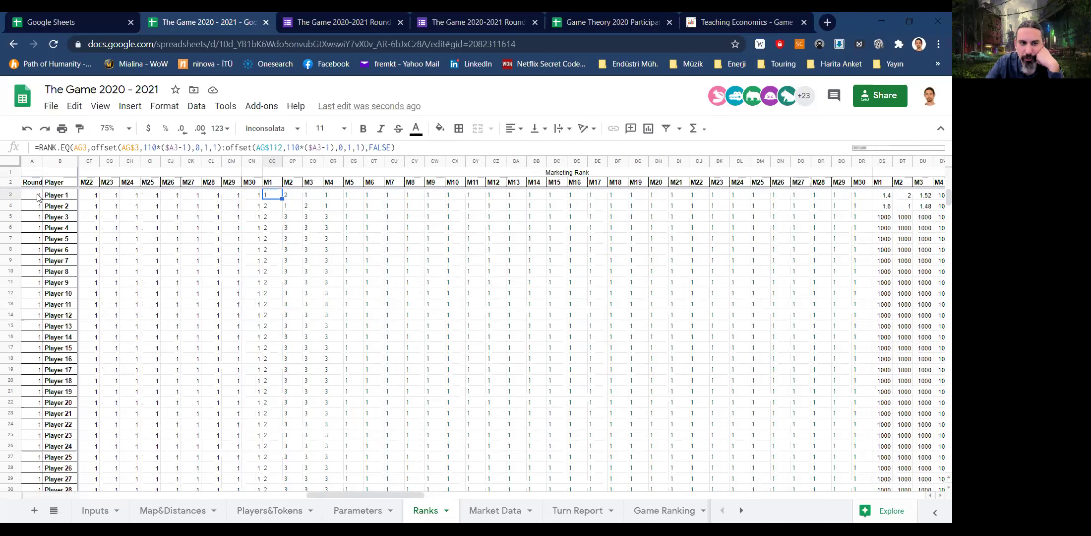
click(297, 206)
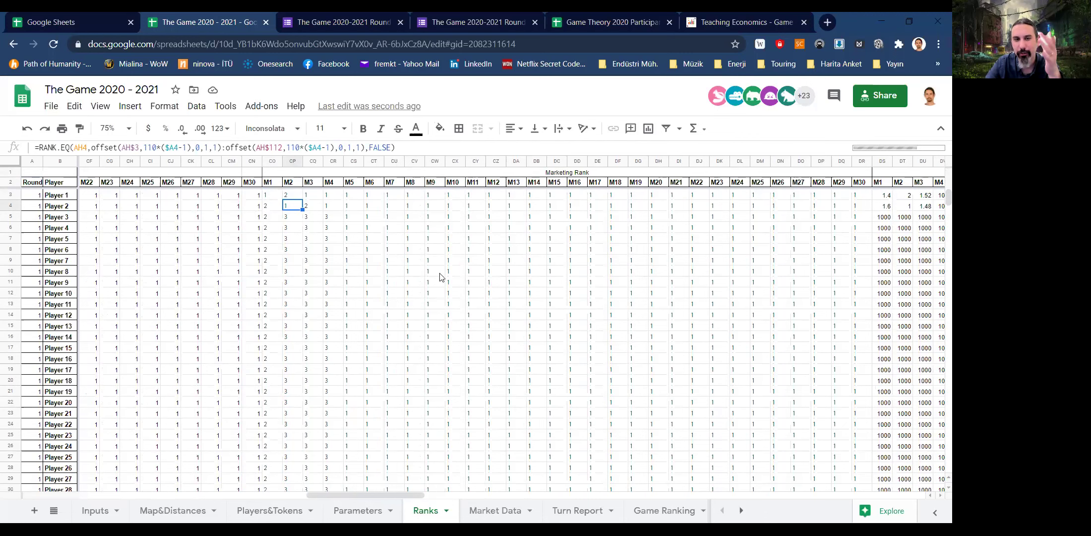
- Point out the other players' marketing ranks in the first markets, and check Player 1's ranks in M2 and M3
drag(290, 260, 317, 315)
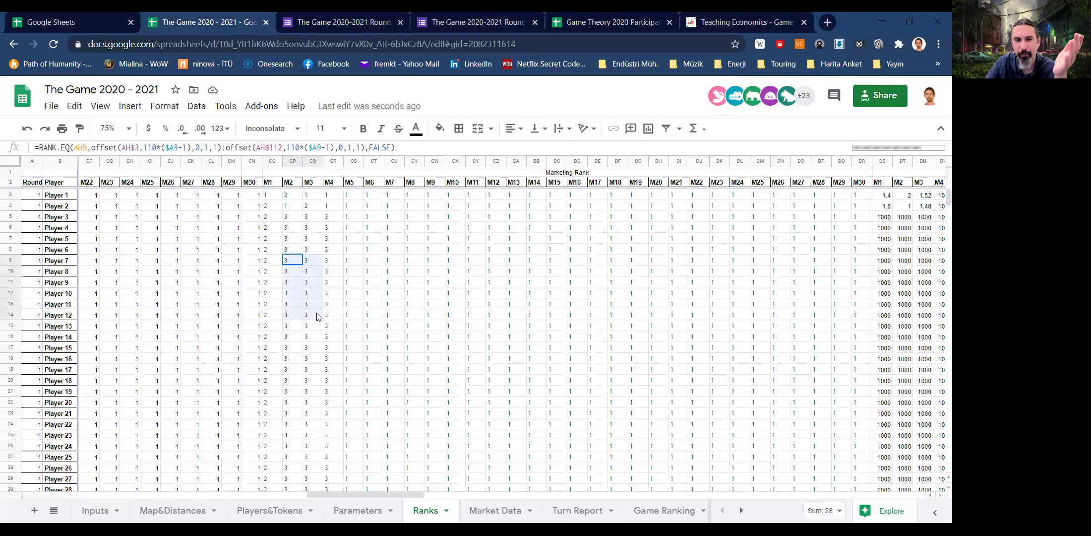
shift+click(472, 337)
click(329, 228)
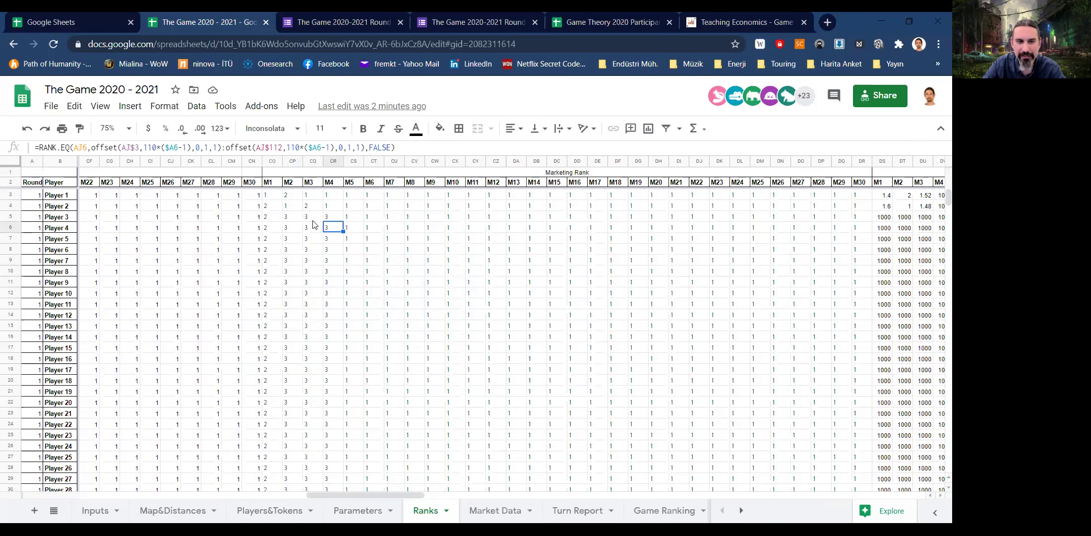
click(298, 194)
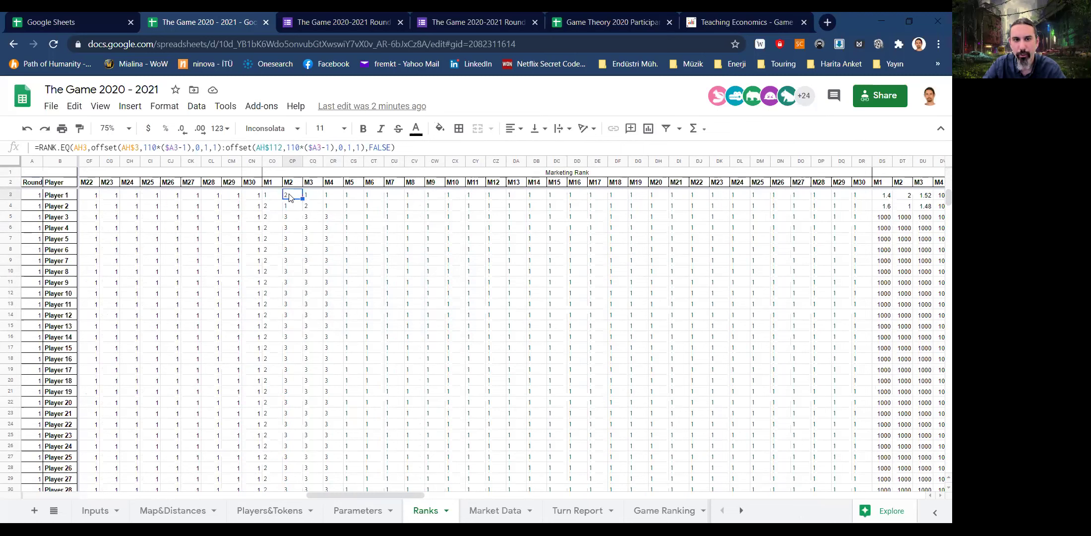
click(317, 198)
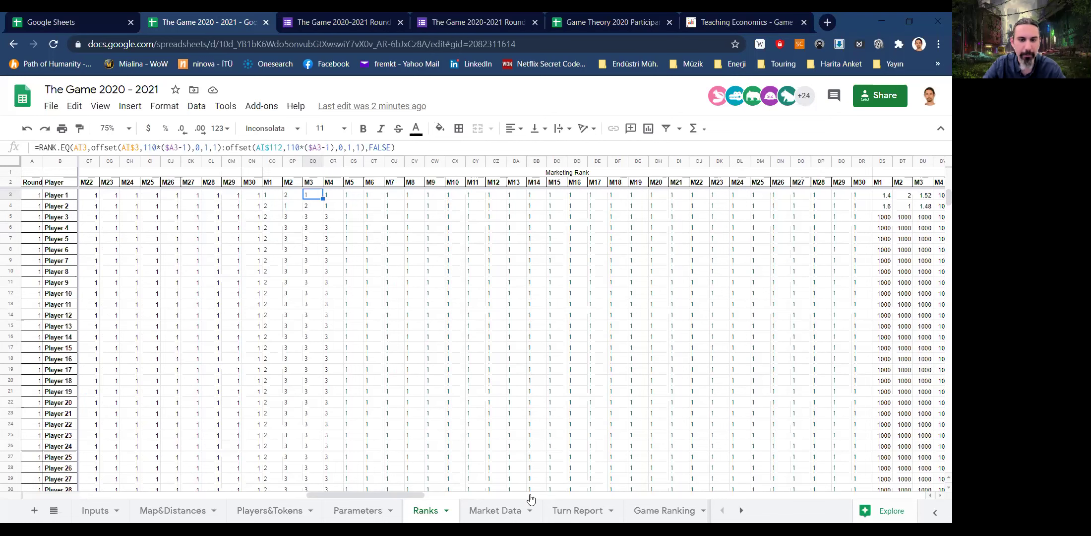
- Review the Price Rank section, and go through Player 1's Weighted Average values market by market
drag(381, 495, 292, 494)
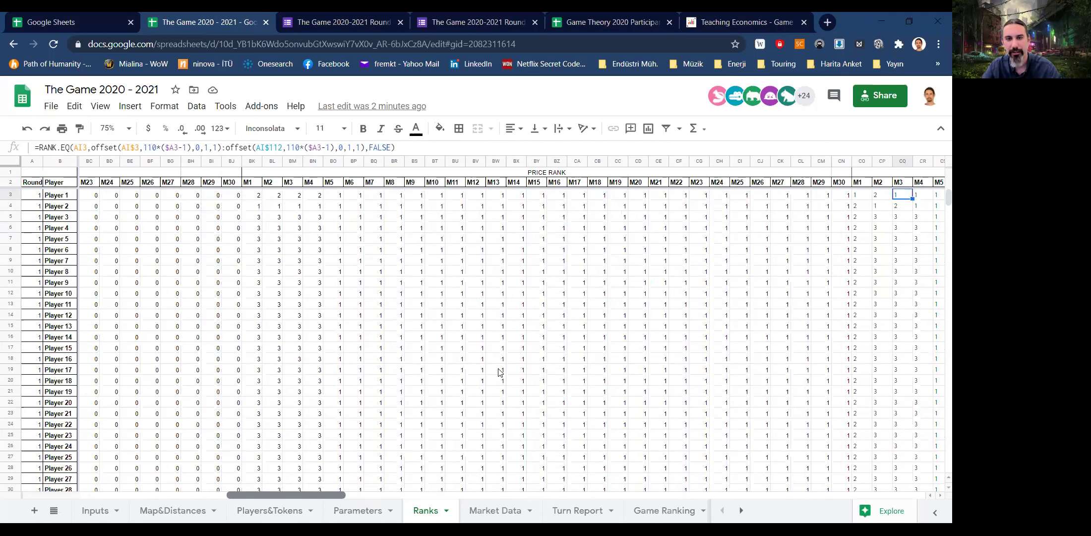
scroll(500, 372, right, 10)
click(599, 206)
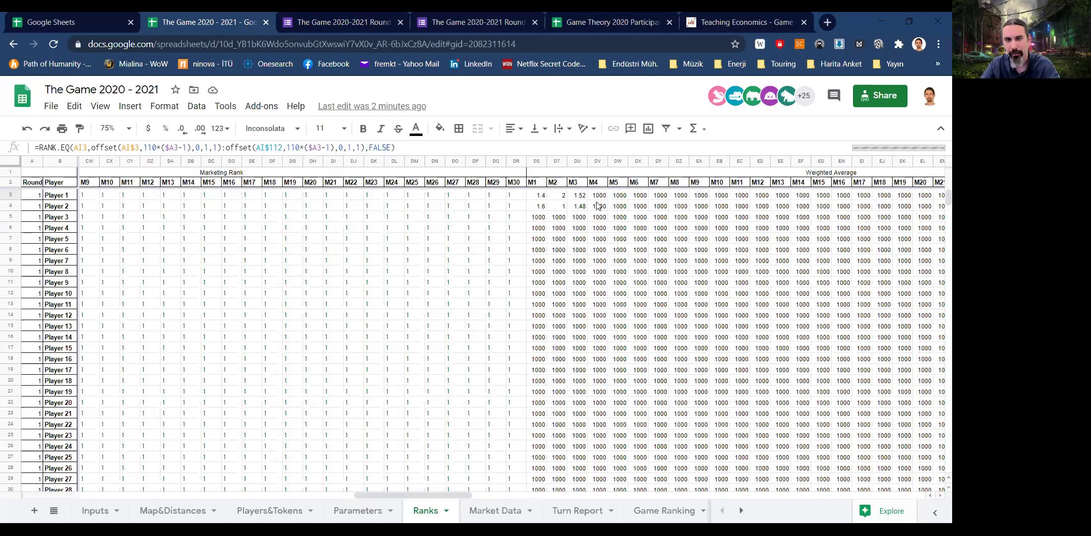
click(541, 196)
key(Right)
key(Right)
key(Right)
key(Right)
key(Right)
key(Right)
key(Right)
key(Right)
key(Right)
key(Right)
key(Right)
key(Right)
key(Right)
key(Right)
key(Right)
key(Right)
key(Right)
key(Right)
key(Right)
key(Right)
key(Right)
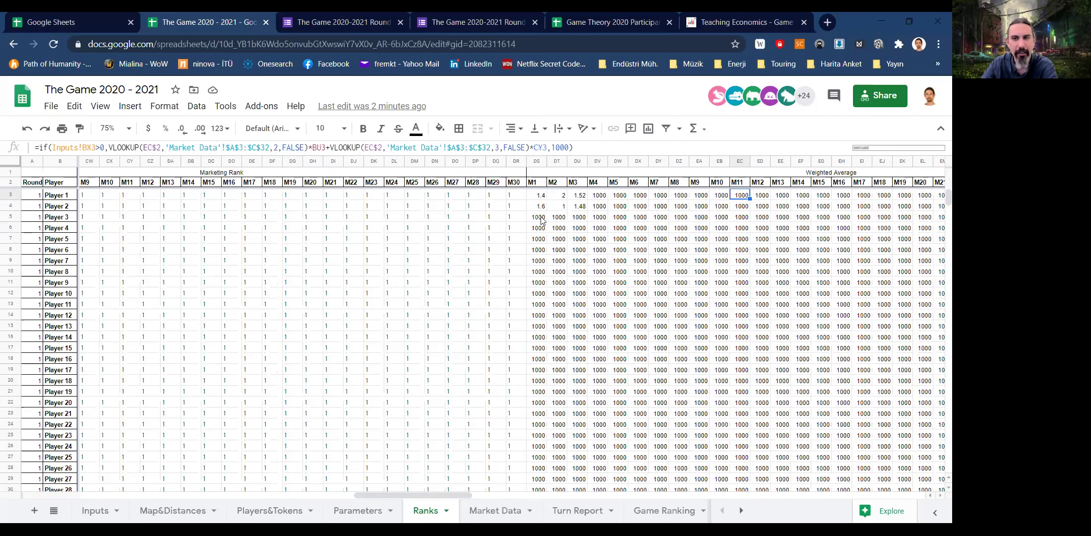
- Examine the final rankings derived from the weighted averages for markets M1 to M3
click(797, 206)
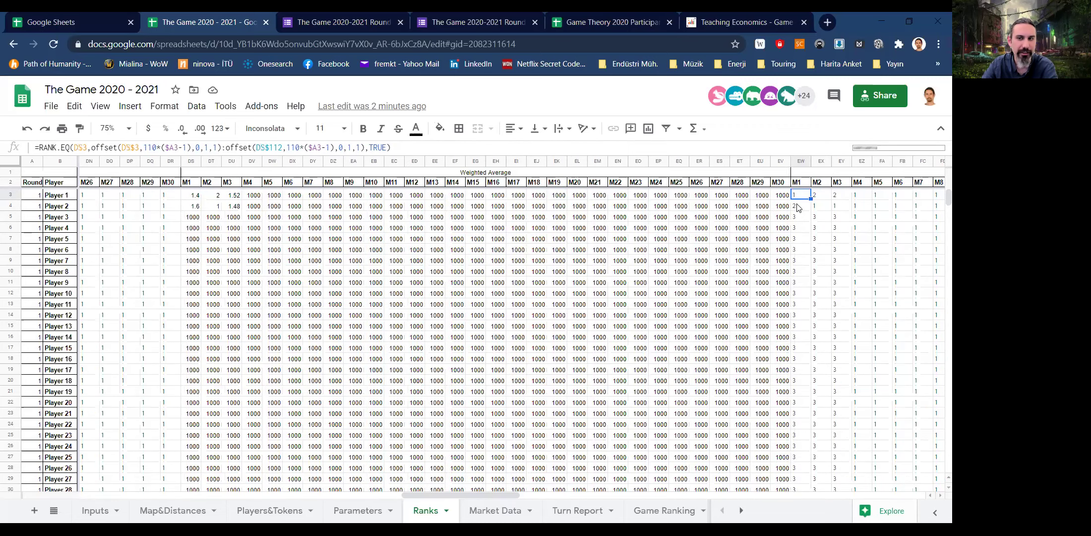
drag(796, 221, 802, 311)
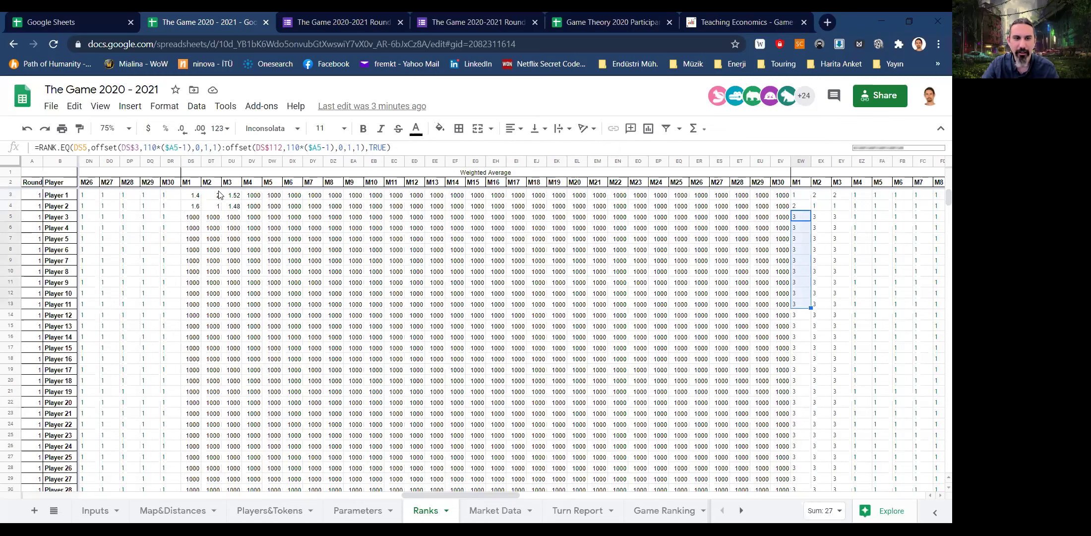
click(823, 196)
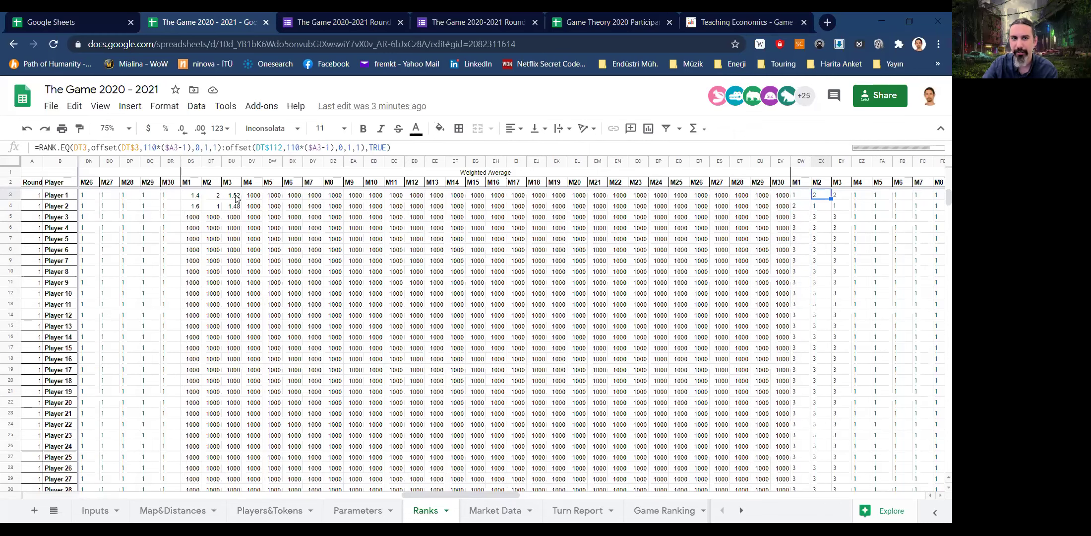
click(835, 205)
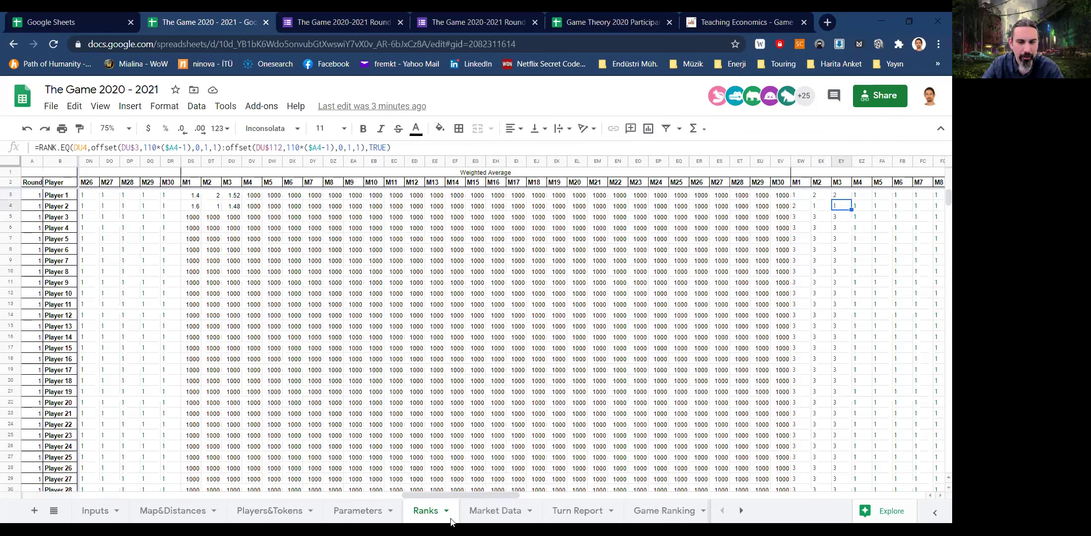
- Open the Market Data sheet and highlight the RANK price and marketing weights of the markets
click(481, 511)
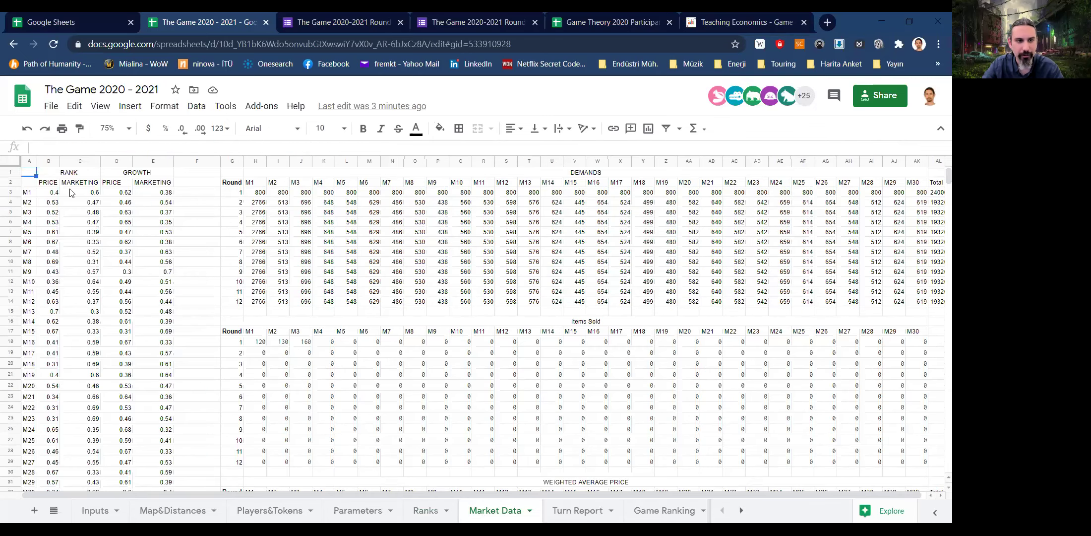
click(66, 172)
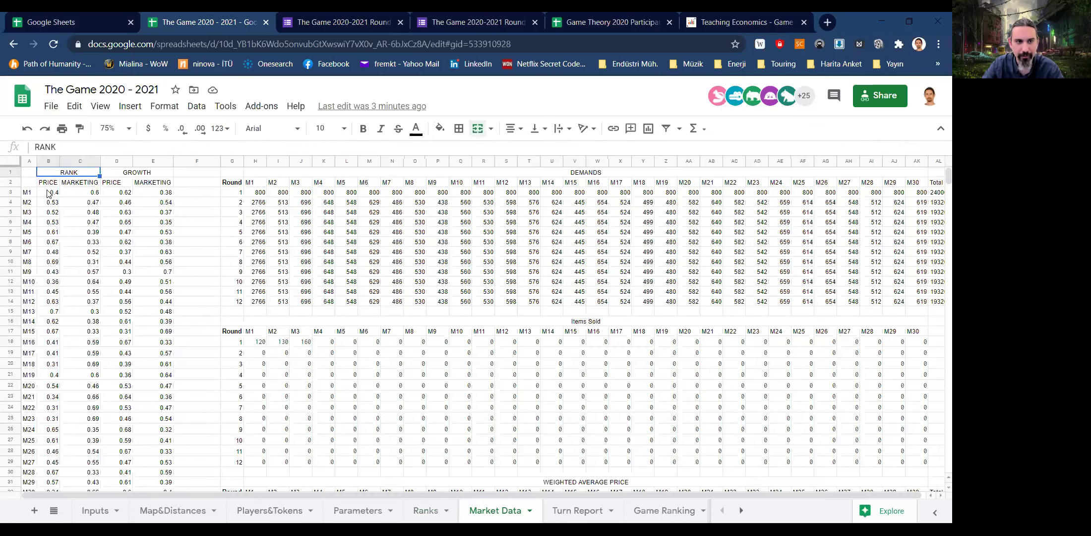
drag(48, 182, 80, 342)
scroll(91, 377, down, 5)
drag(91, 377, 89, 366)
scroll(87, 351, up, 5)
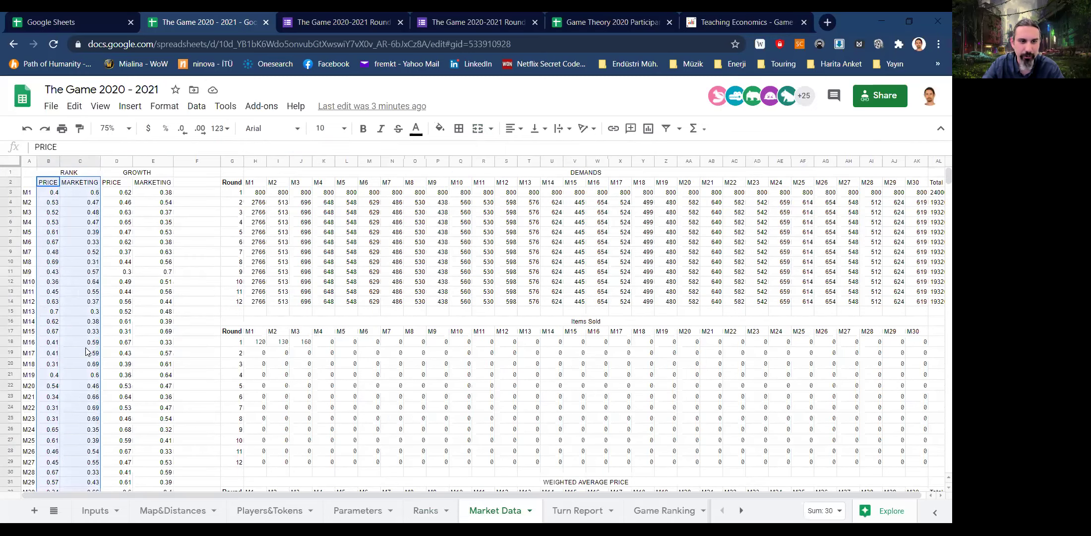
- Compare the price and marketing RANK weights of markets M8 and M18
click(36, 261)
click(56, 262)
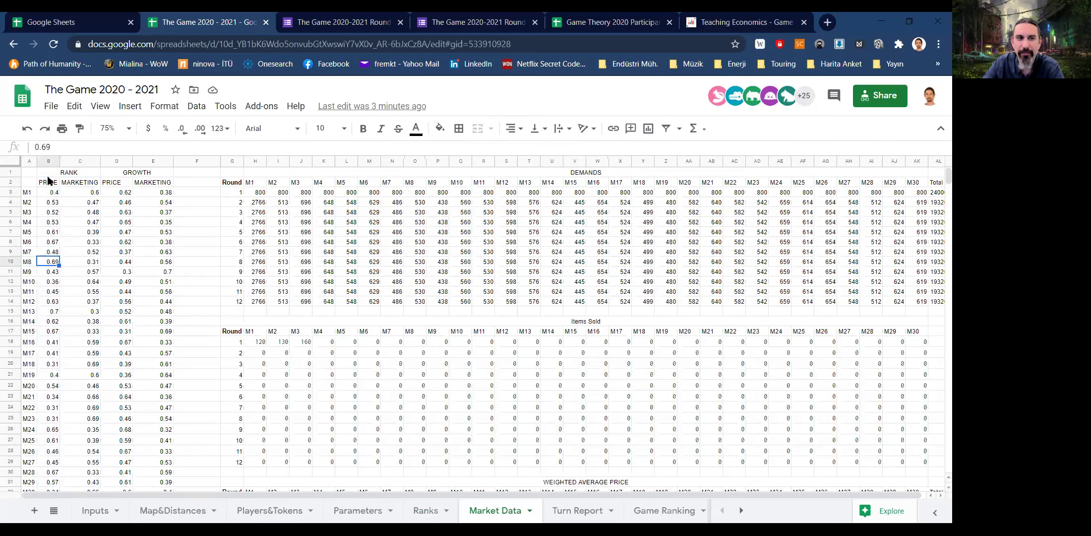
click(86, 264)
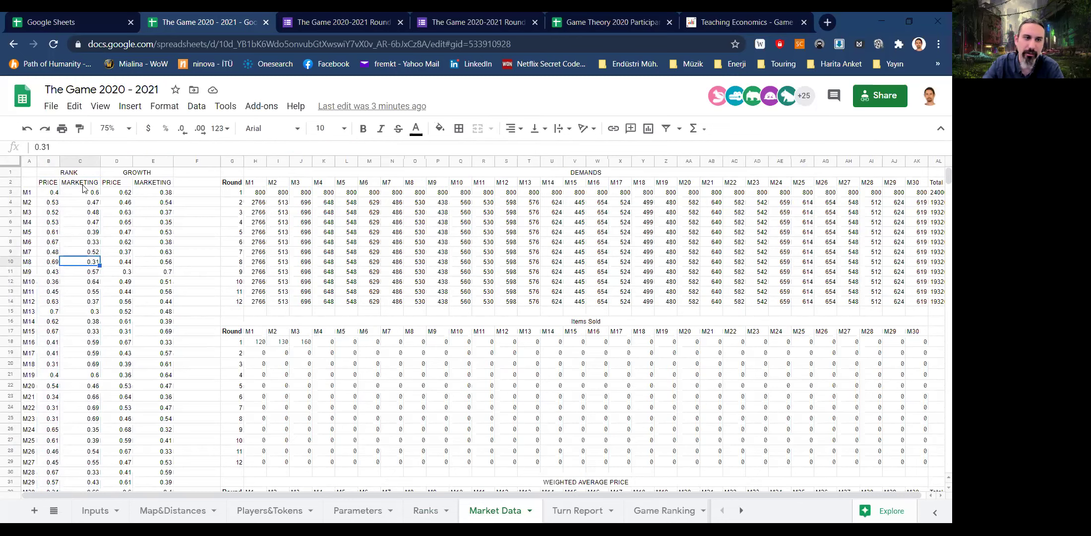
click(53, 263)
click(56, 312)
click(54, 365)
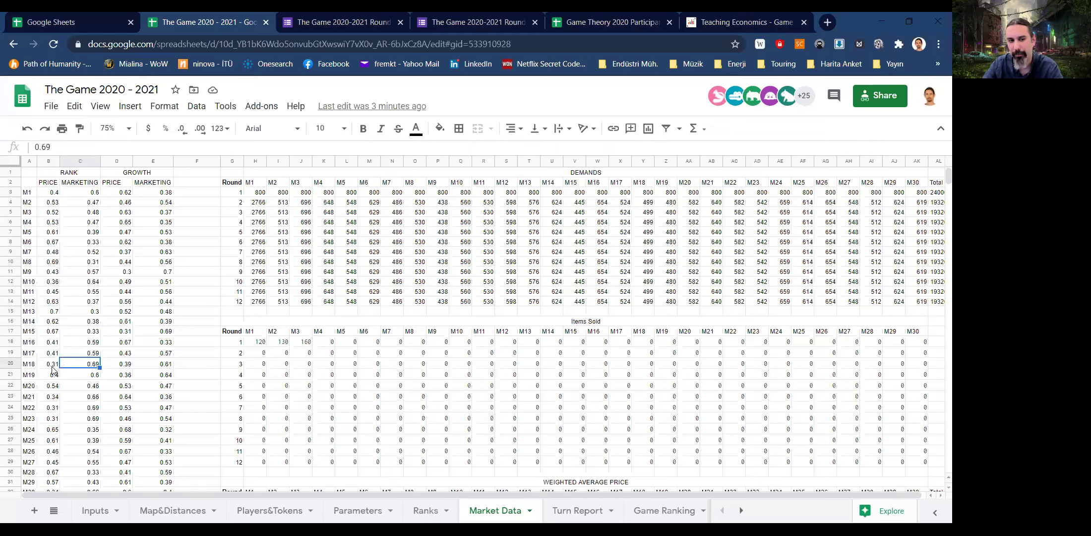
click(85, 365)
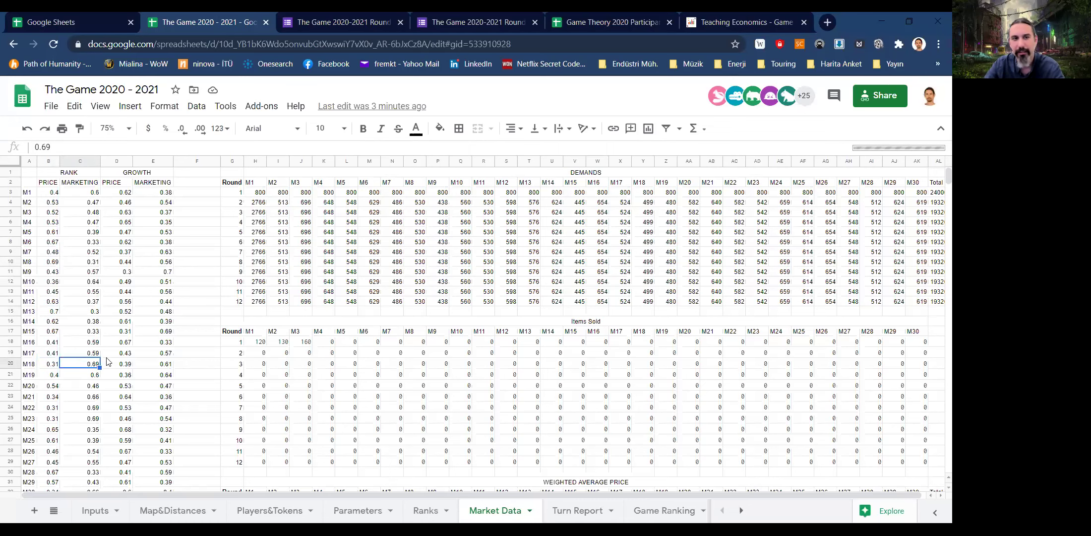
- Point out the GROWTH price and marketing weights of the markets, including the price weight of M1
drag(125, 194, 154, 311)
click(154, 311)
click(122, 193)
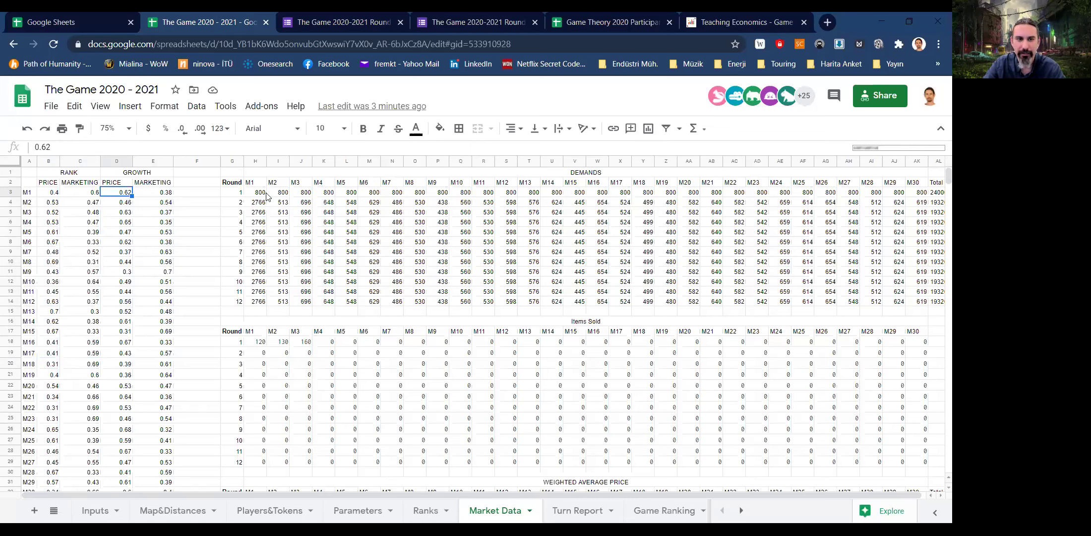
- Examine the Round 1 and Round 2 demands across the markets, their totals, and the M1 demand growth formula
drag(256, 193, 908, 186)
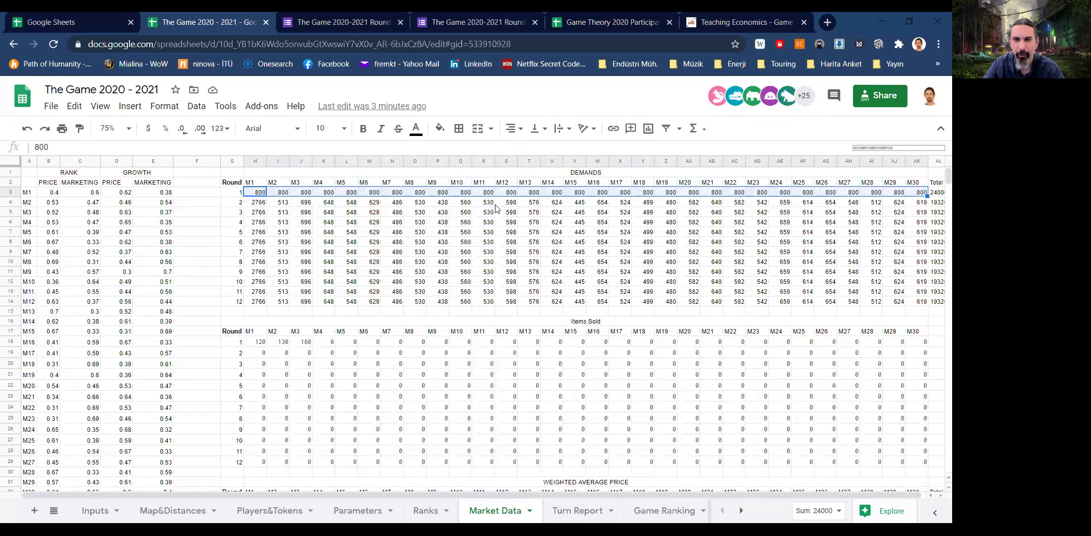
key(Down)
shift+click(529, 202)
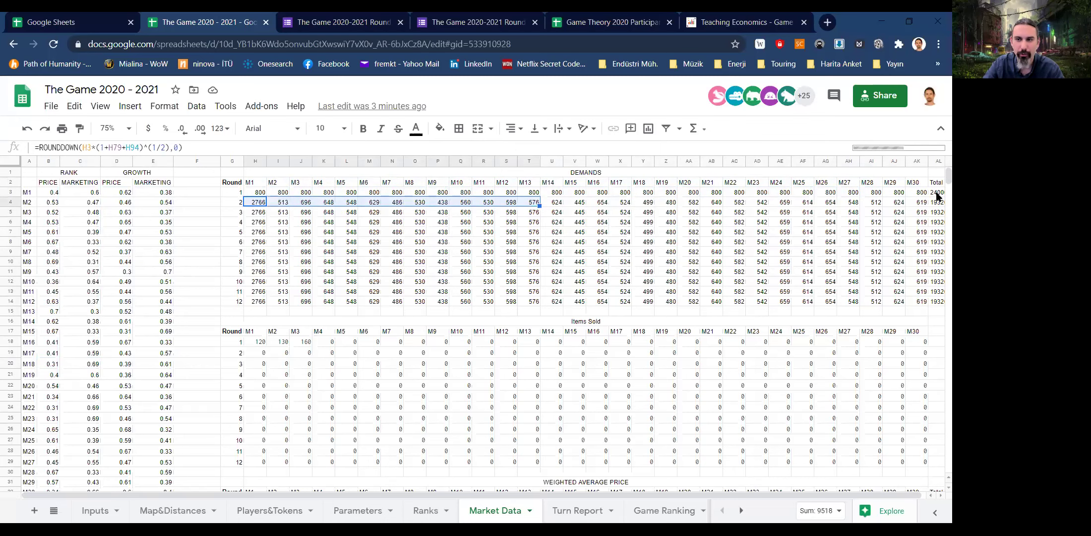
click(936, 199)
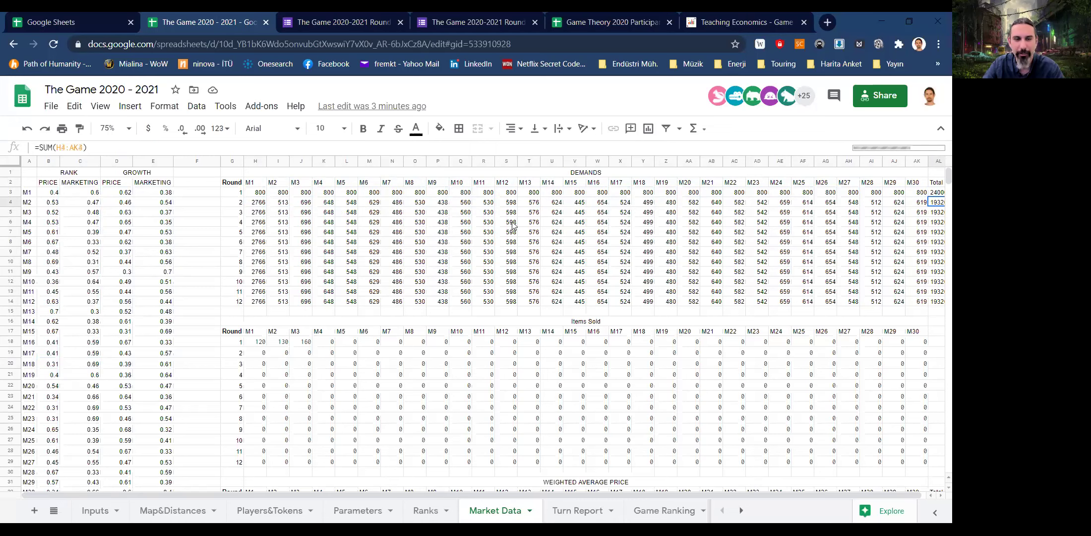
click(259, 194)
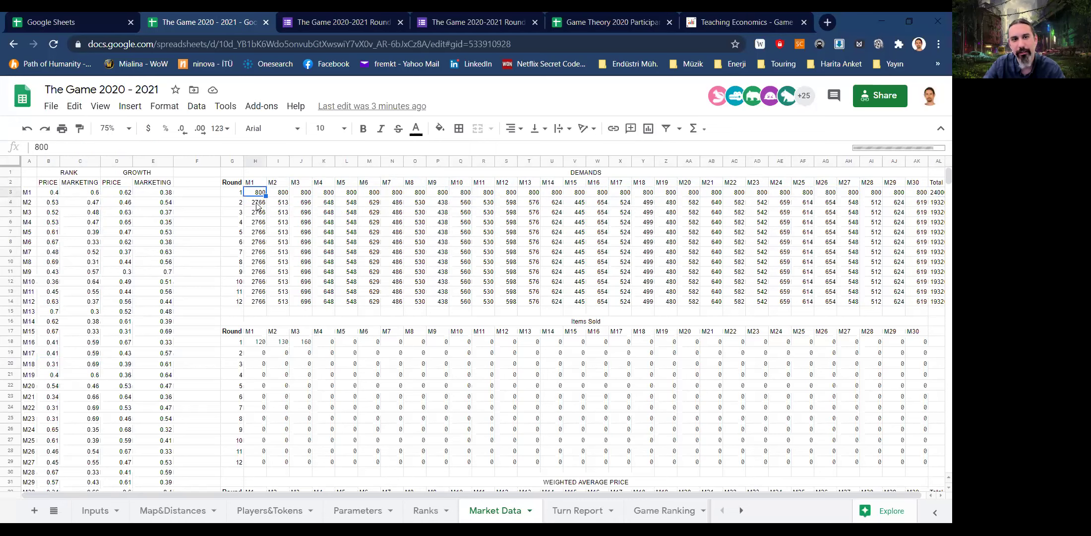
key(Down)
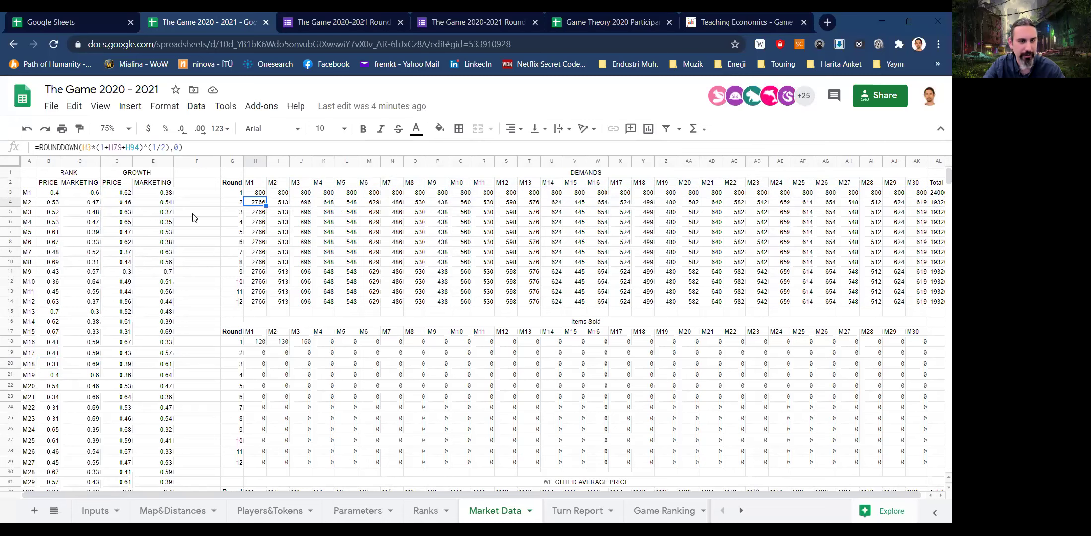
- Compare the price and marketing GROWTH weights of markets M1, M7 and M6
click(155, 192)
click(118, 193)
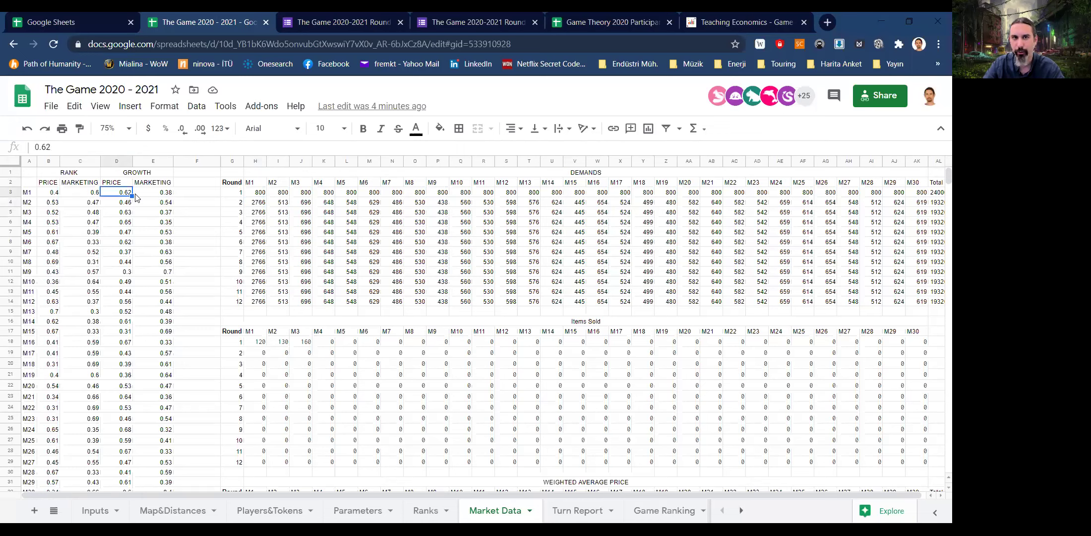
click(158, 251)
click(121, 252)
click(156, 254)
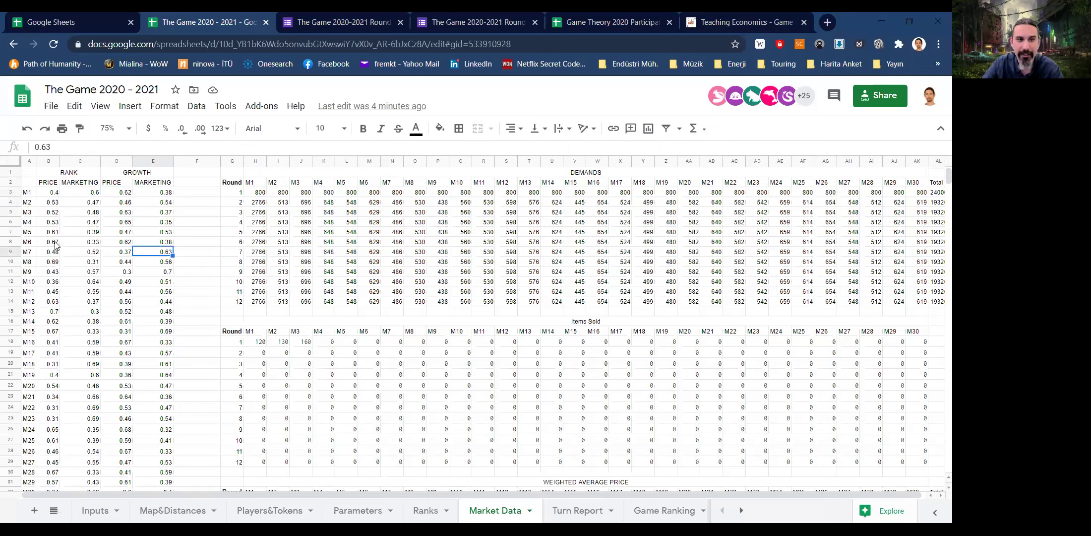
click(164, 243)
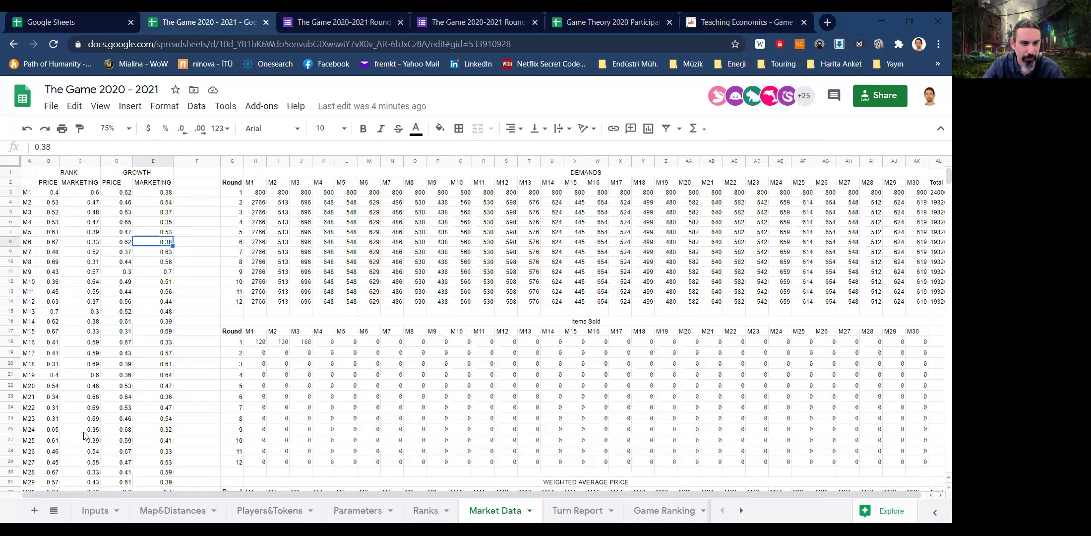
- Compare the RANK weights of market M21 with its GROWTH weights for price and marketing
click(55, 397)
click(83, 400)
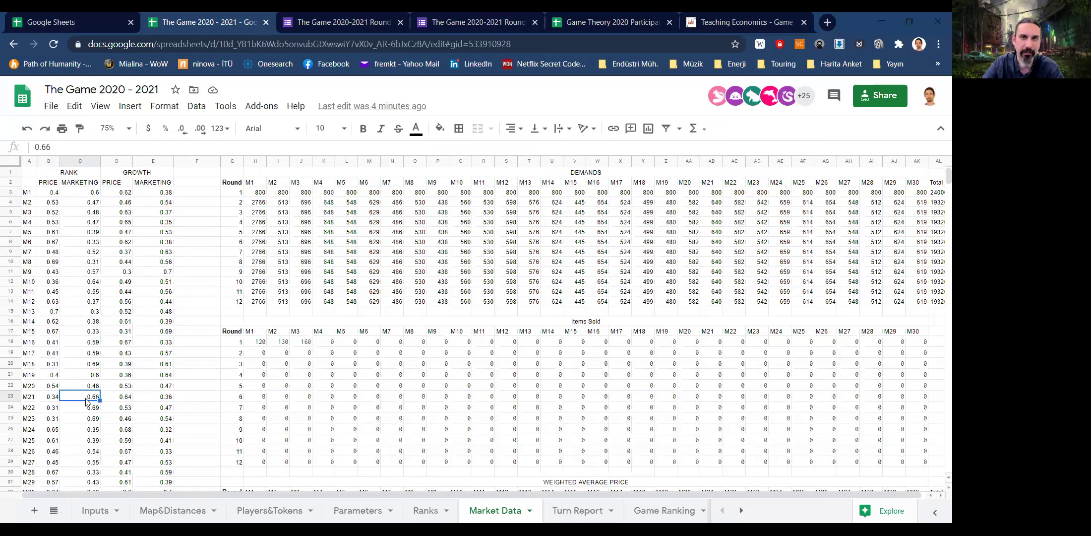
click(124, 401)
key(shift+Right)
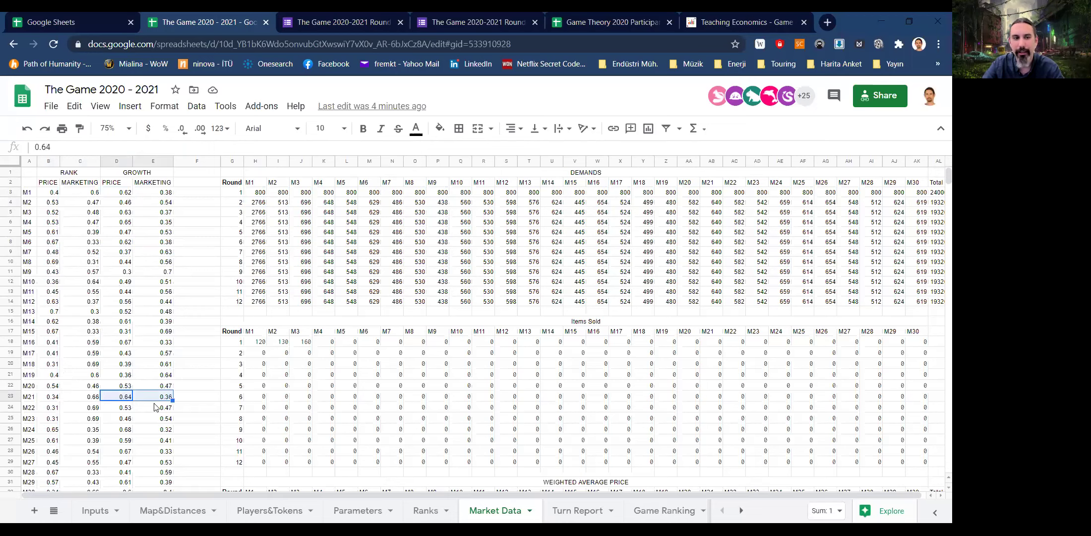
scroll(151, 375, down, 3)
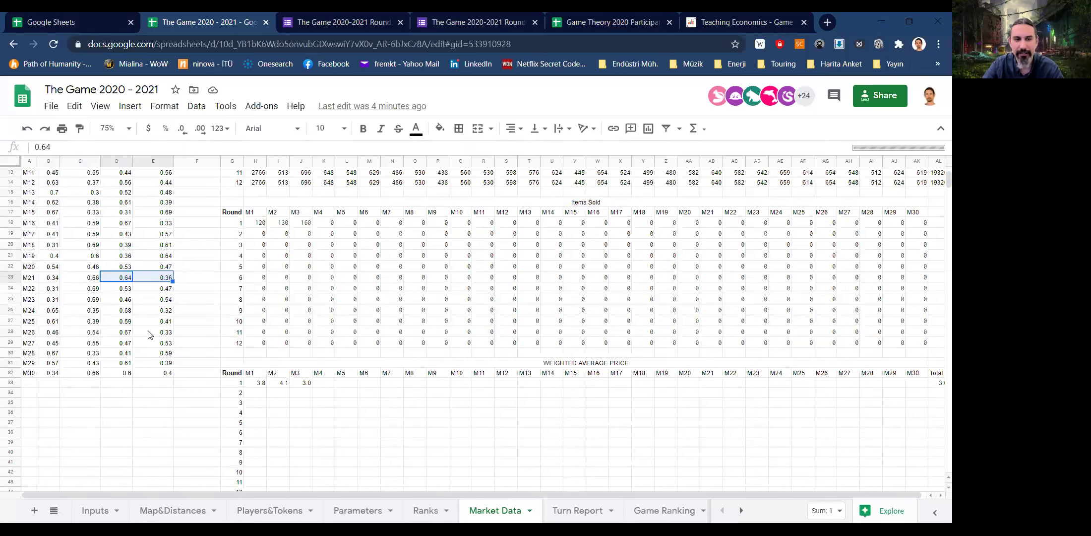
- Point out the GROWTH marketing weight of market M26 and return to the start of the market demand tables
click(148, 334)
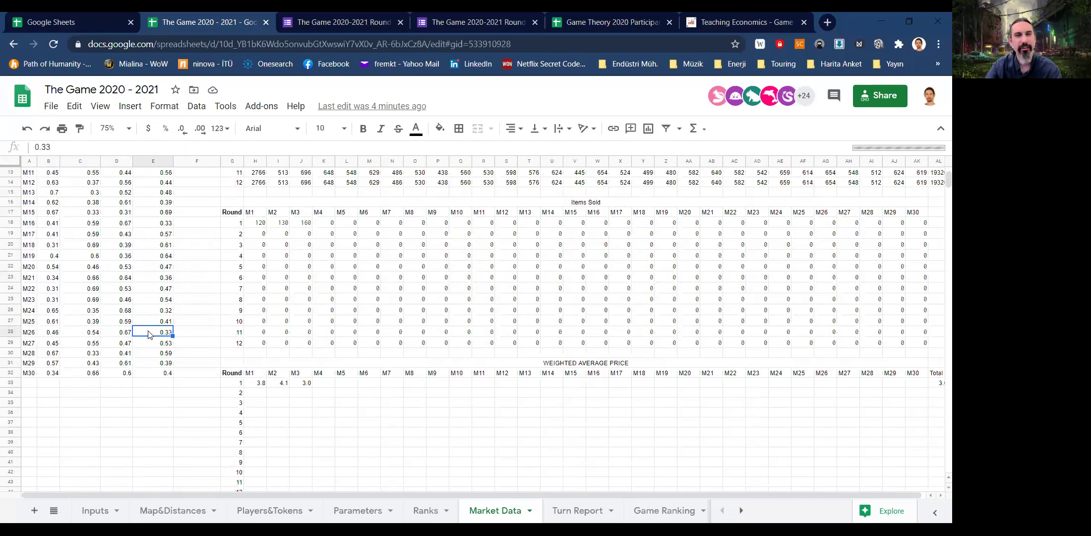
scroll(149, 333, up, 3)
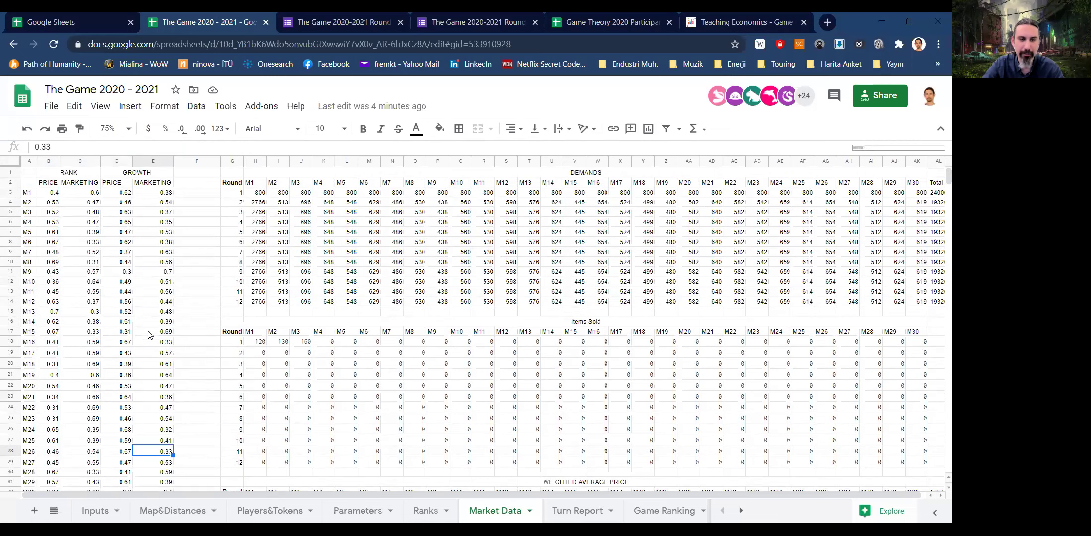
click(193, 253)
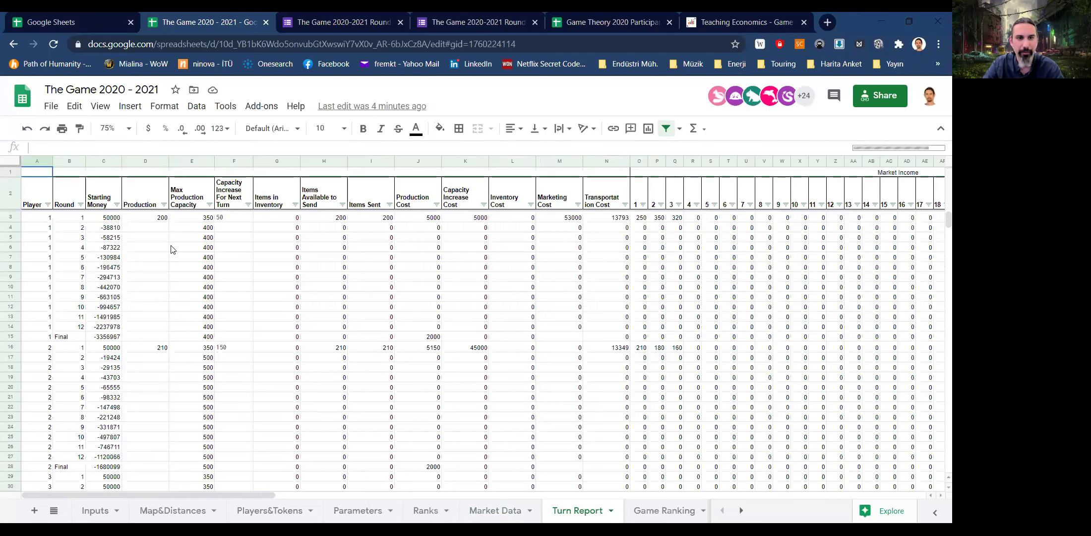
- Look over the Turn Report's round-by-round rows for the first several players and return to Player 1
scroll(442, 326, down, 10)
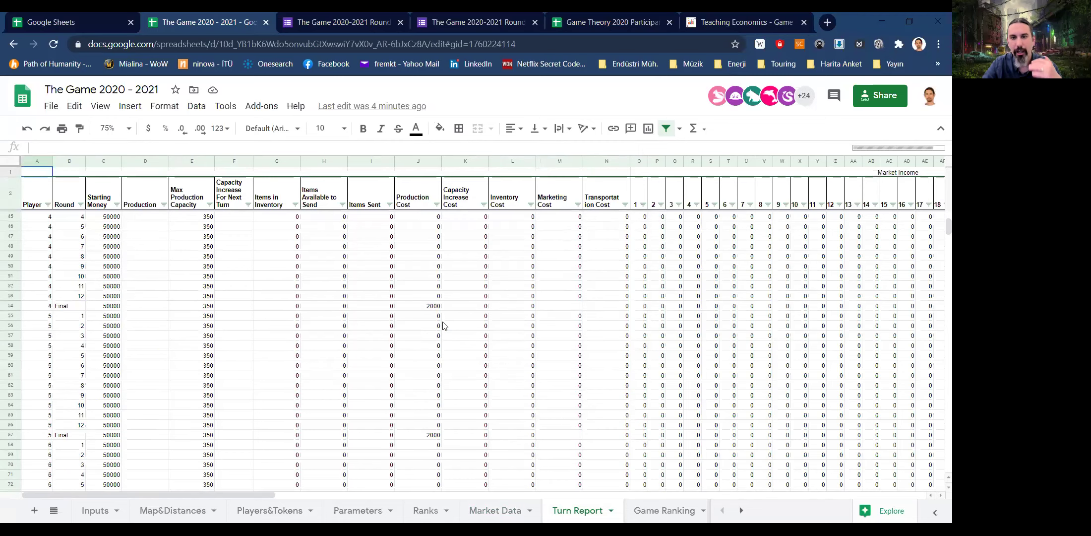
scroll(437, 328, up, 5)
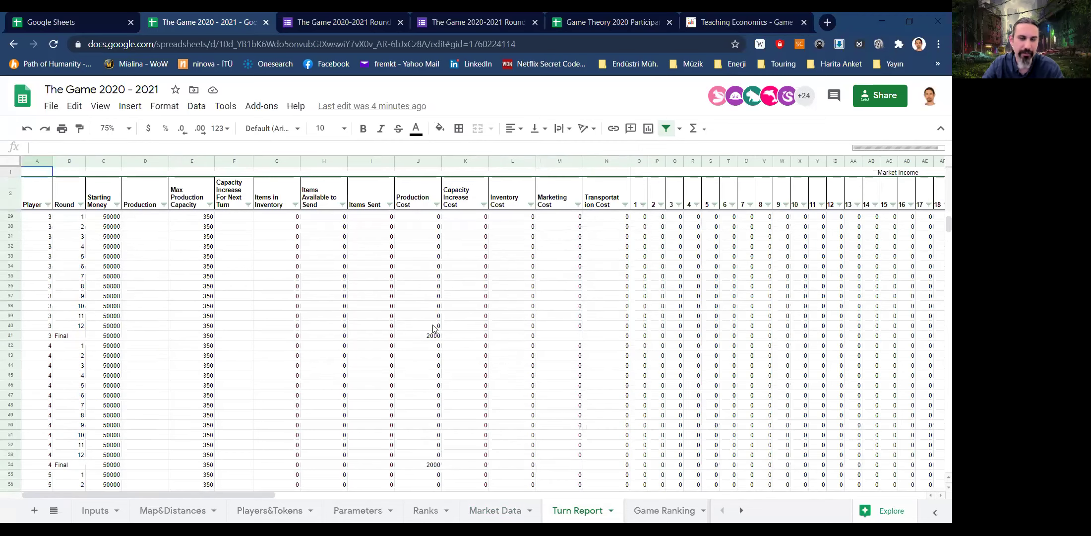
scroll(444, 325, up, 5)
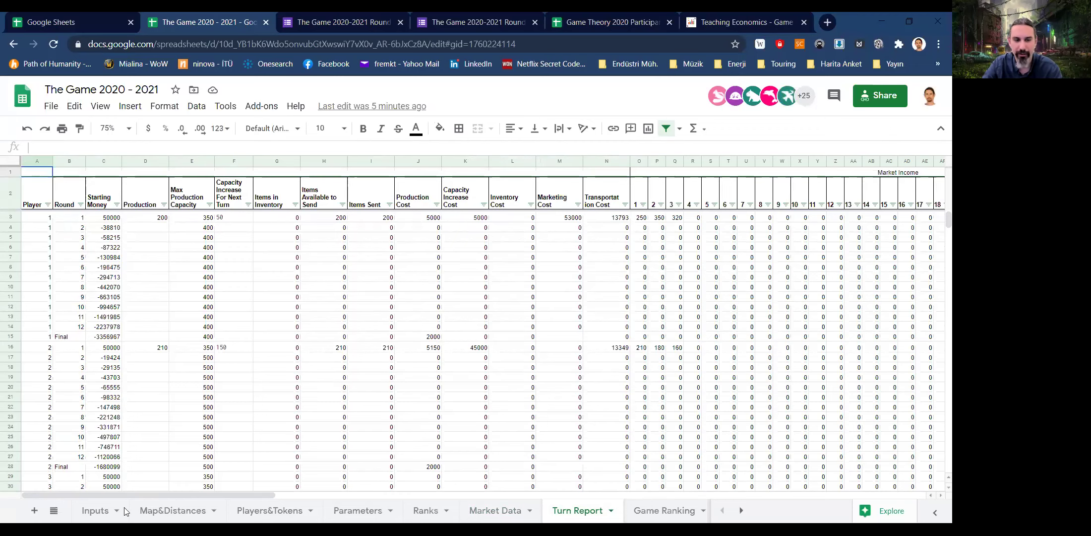
- Examine the market grid on Map&Distances, including an empty cell's lookup formula and the X and Y coordinates of markets M1 and M2
click(179, 510)
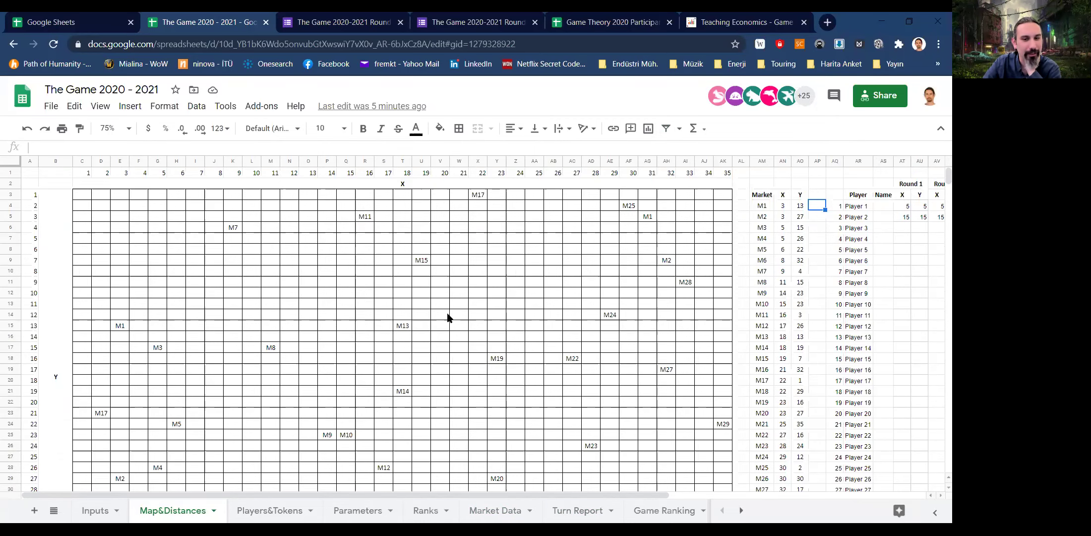
click(440, 357)
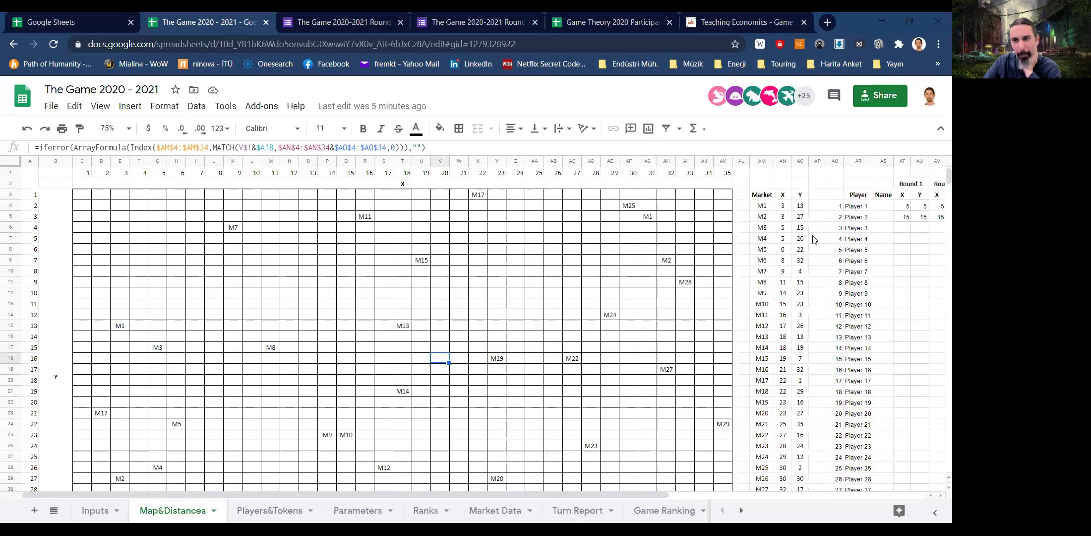
click(783, 214)
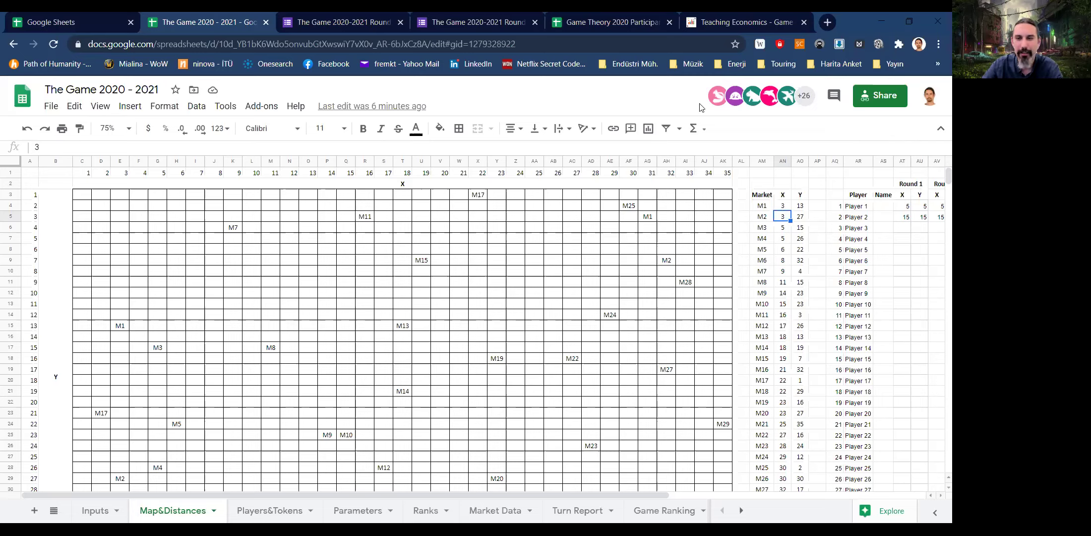
click(784, 208)
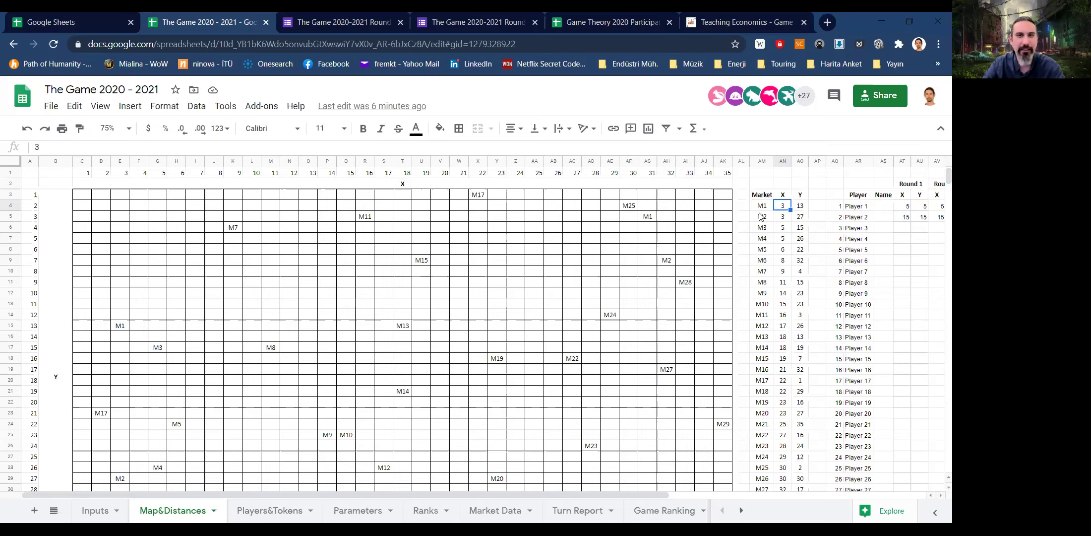
click(795, 208)
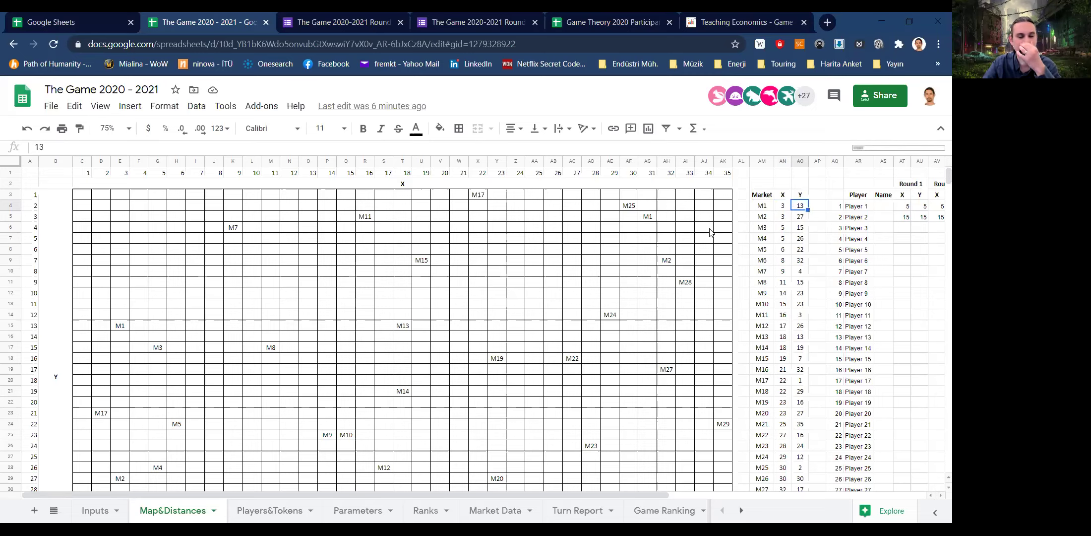
scroll(637, 248, down, 5)
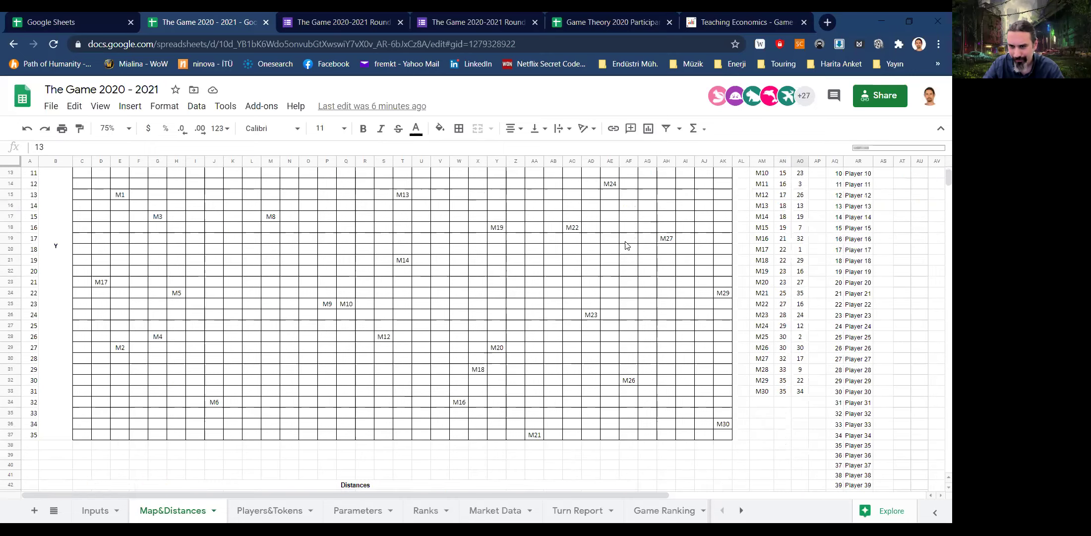
scroll(640, 273, up, 5)
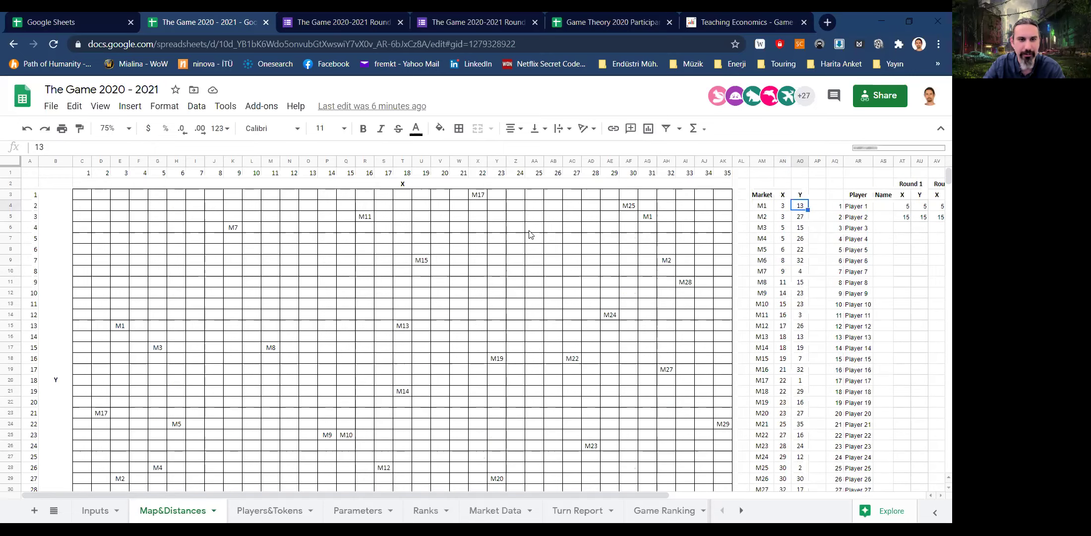
- Compare the Inputs sheet with the round's Google Form, pointing out Player 1's production and capacity entries
click(101, 516)
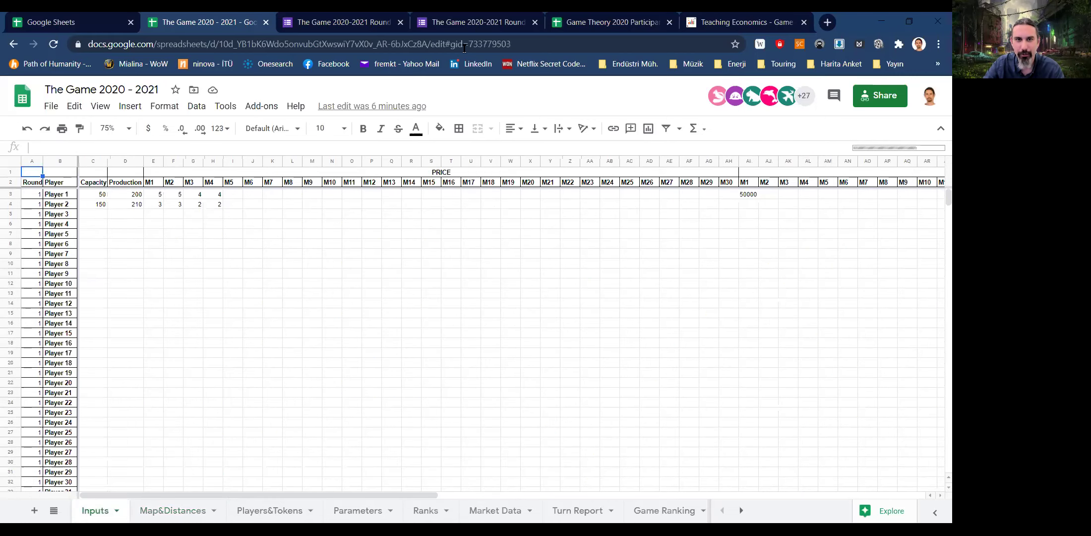
click(489, 22)
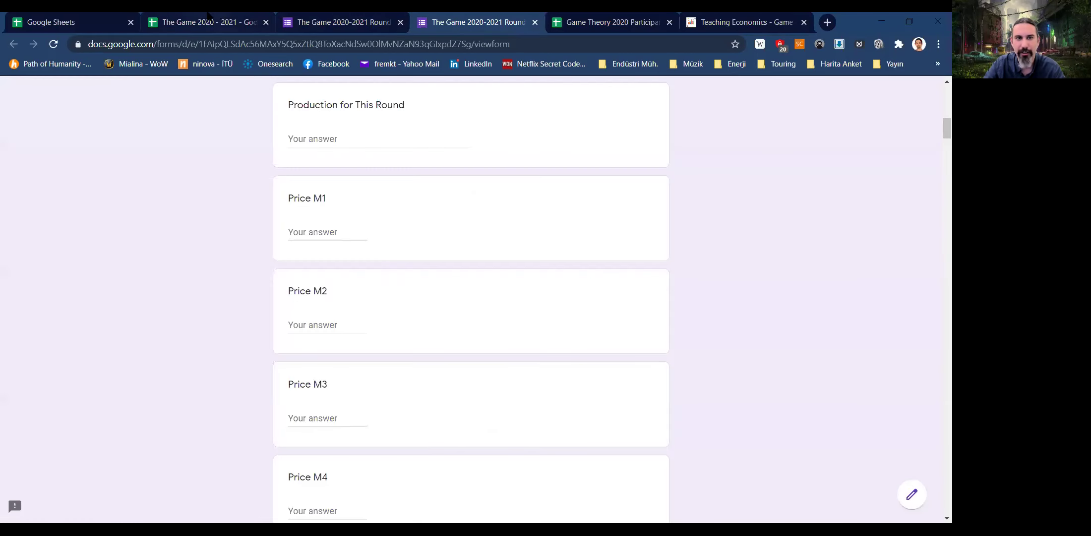
click(208, 22)
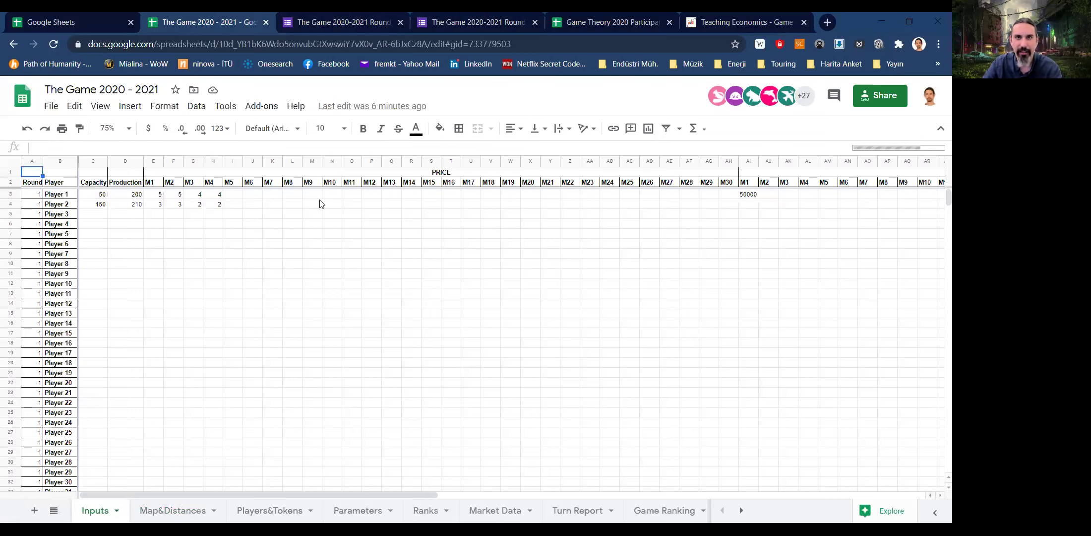
click(125, 183)
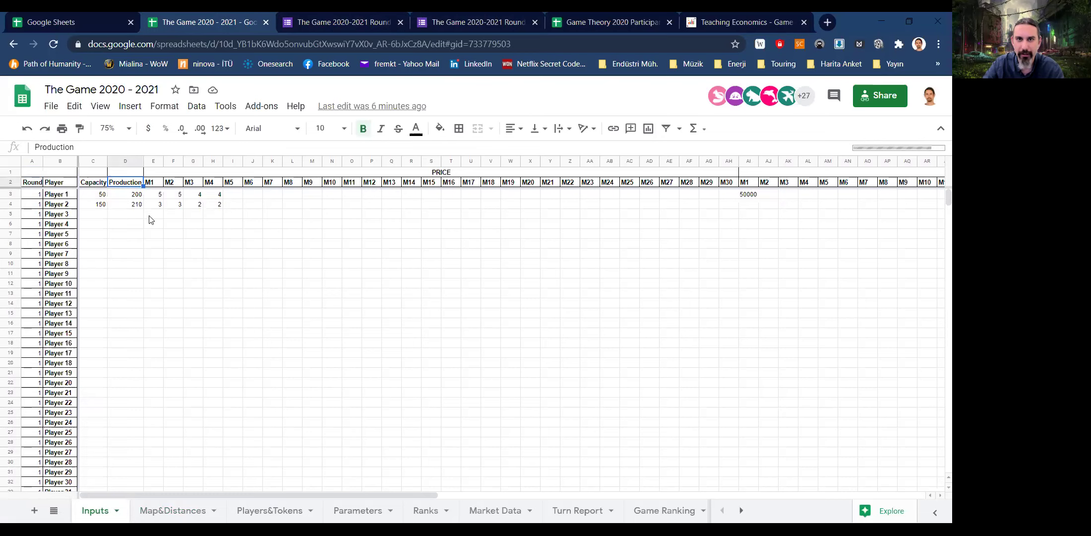
click(126, 195)
click(102, 195)
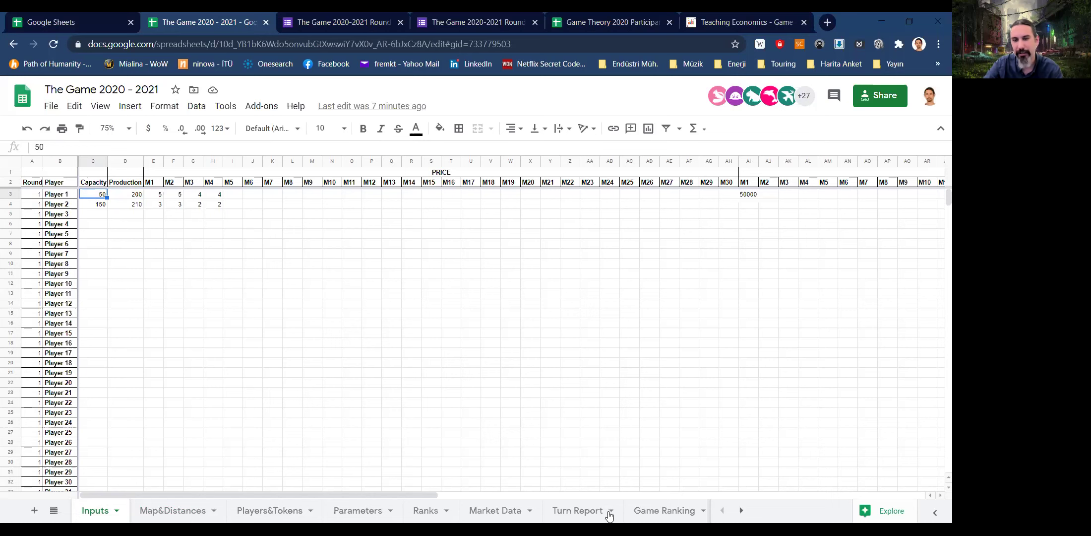
- Check Player 1's maximum production capacity for rounds 1 and 2 in the Turn Report
click(583, 514)
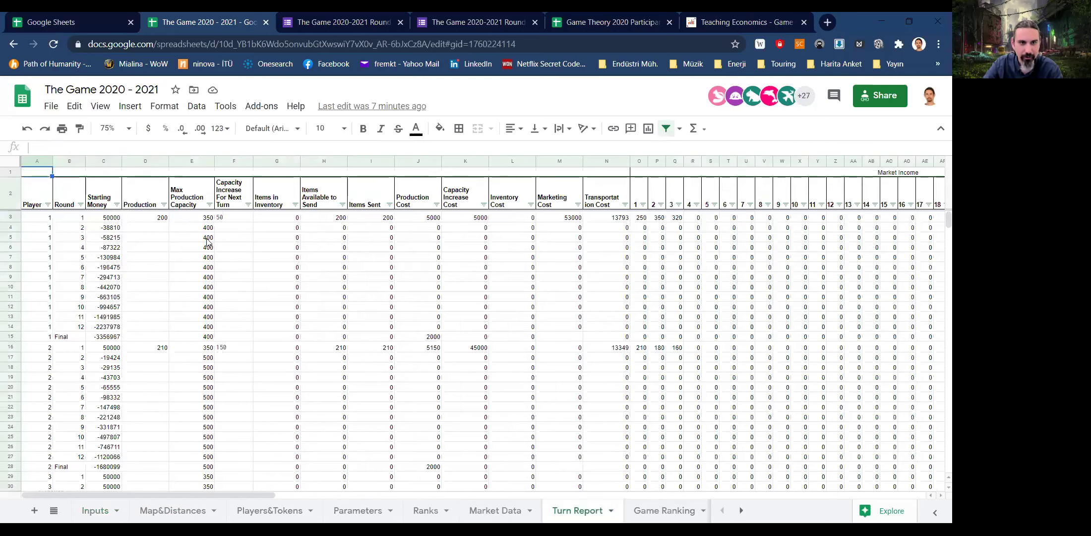
click(198, 220)
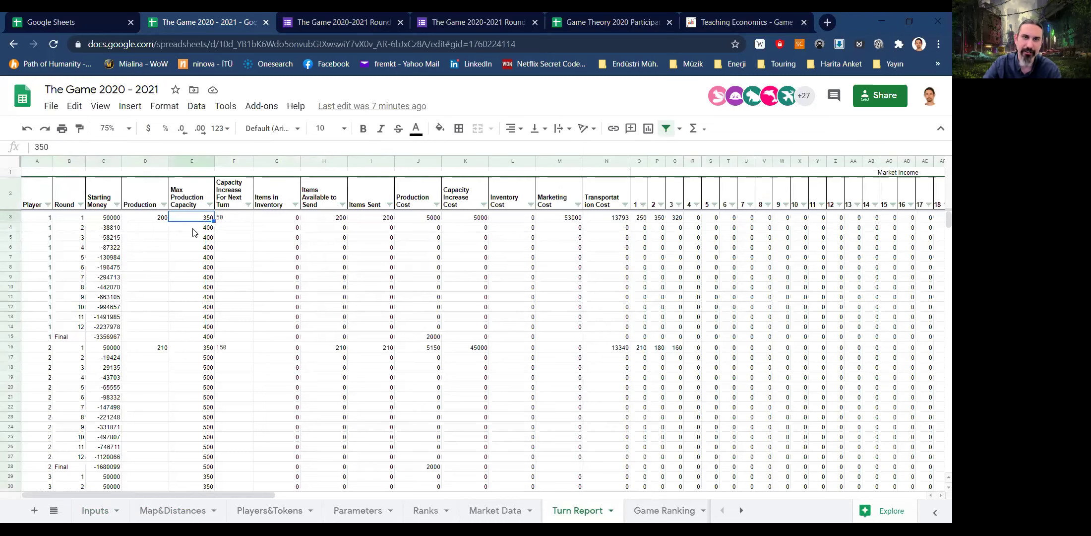
key(Down)
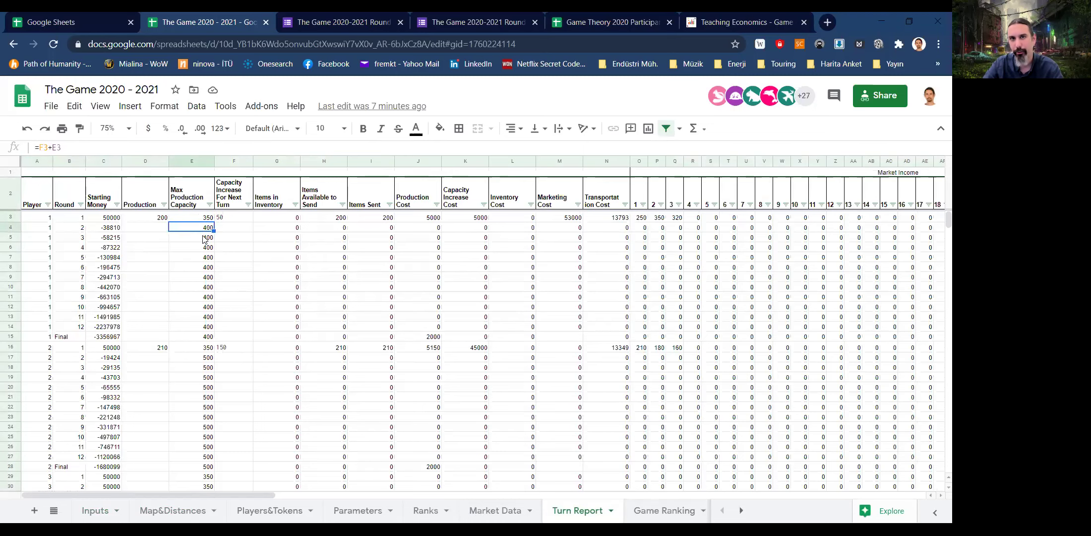
- Trace Player 1's round 1 Items Available to Send formula back to the round's production
click(326, 161)
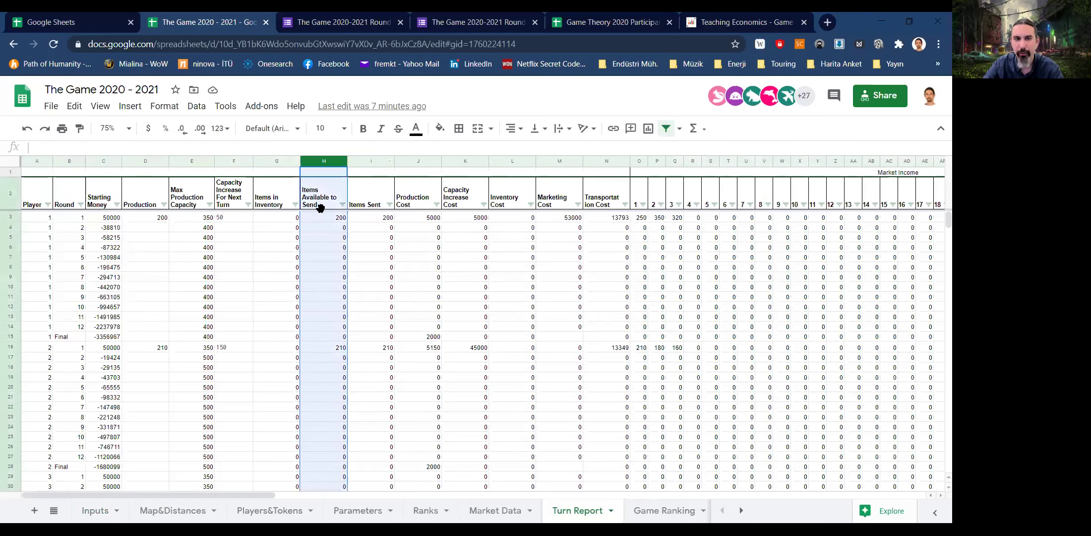
click(326, 219)
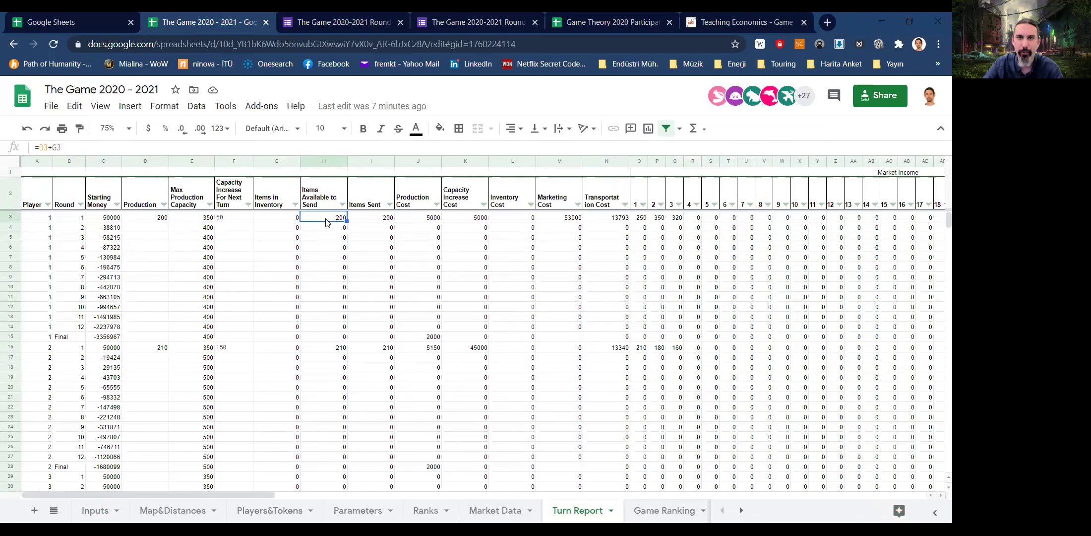
key(Left)
key(Left)
key(Left)
key(Left)
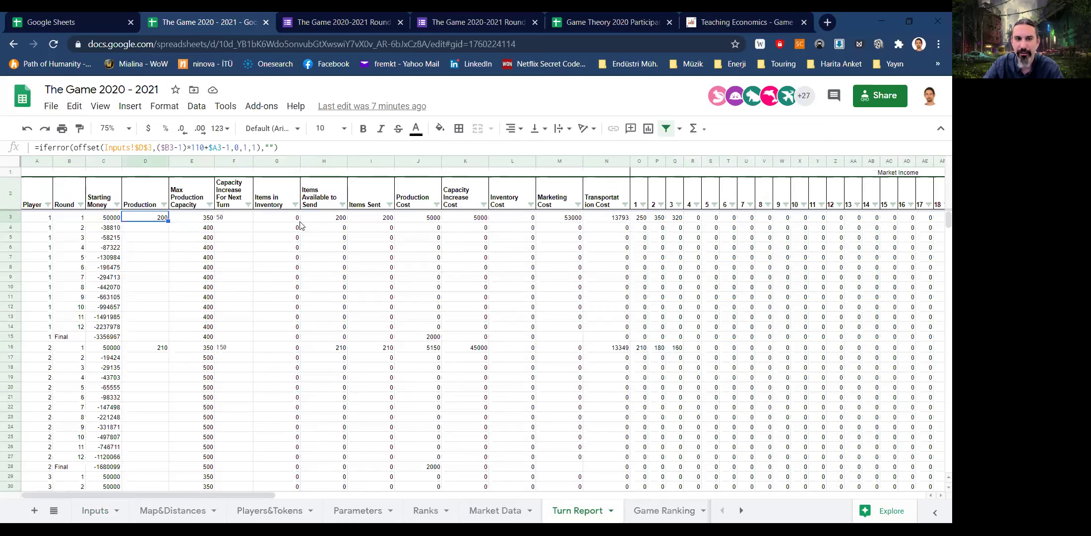
click(331, 220)
- Inspect Player 1's round 2 formulas for inventory, production, items available to send and items sent
click(285, 228)
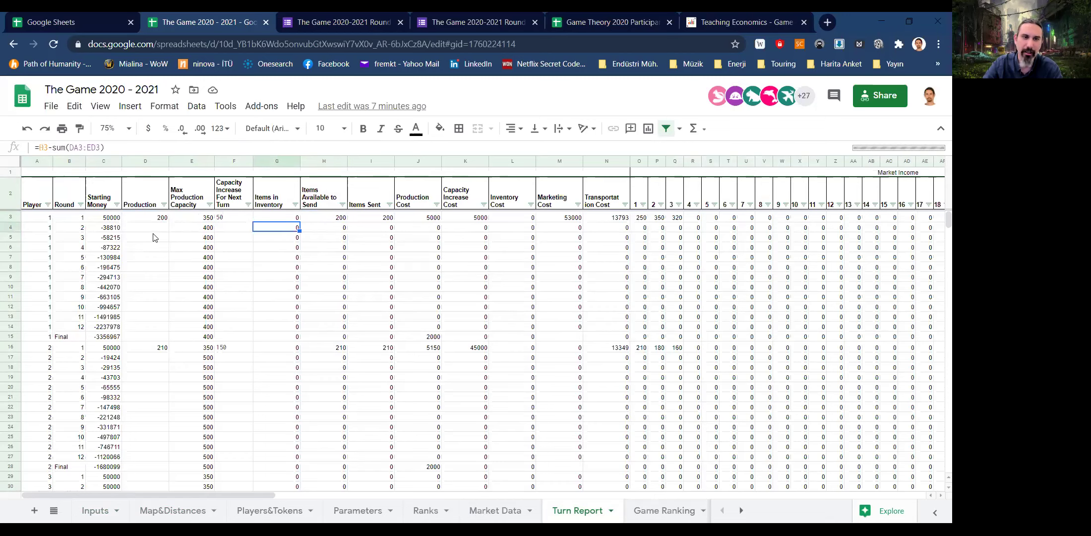
key(Left)
key(Left)
key(Left)
click(327, 229)
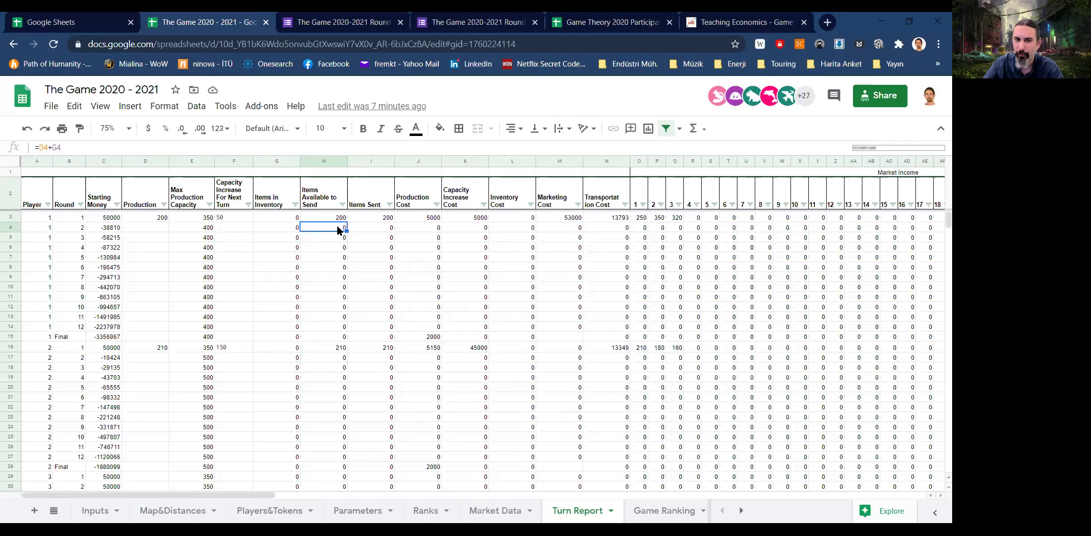
click(163, 232)
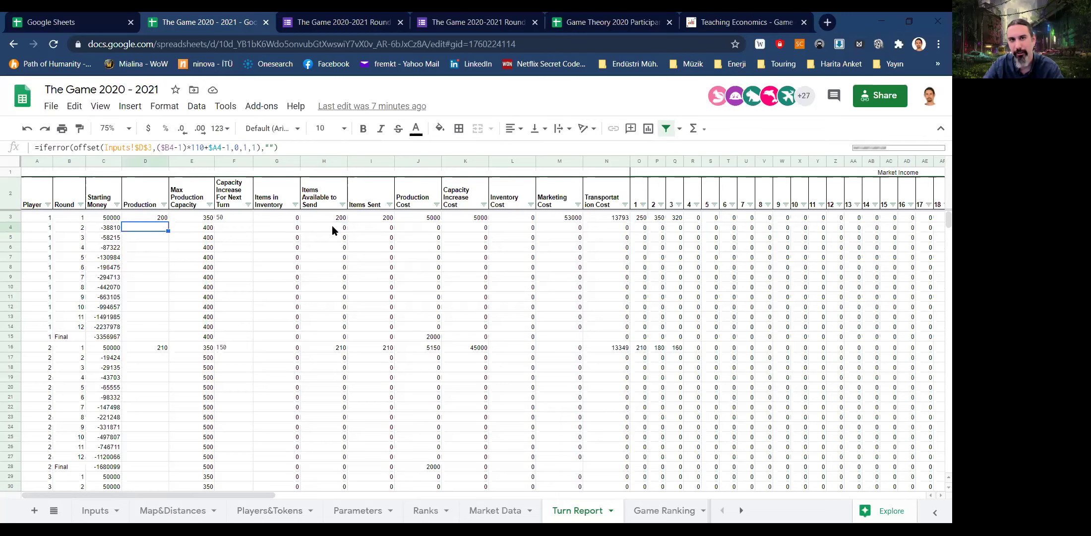
click(332, 226)
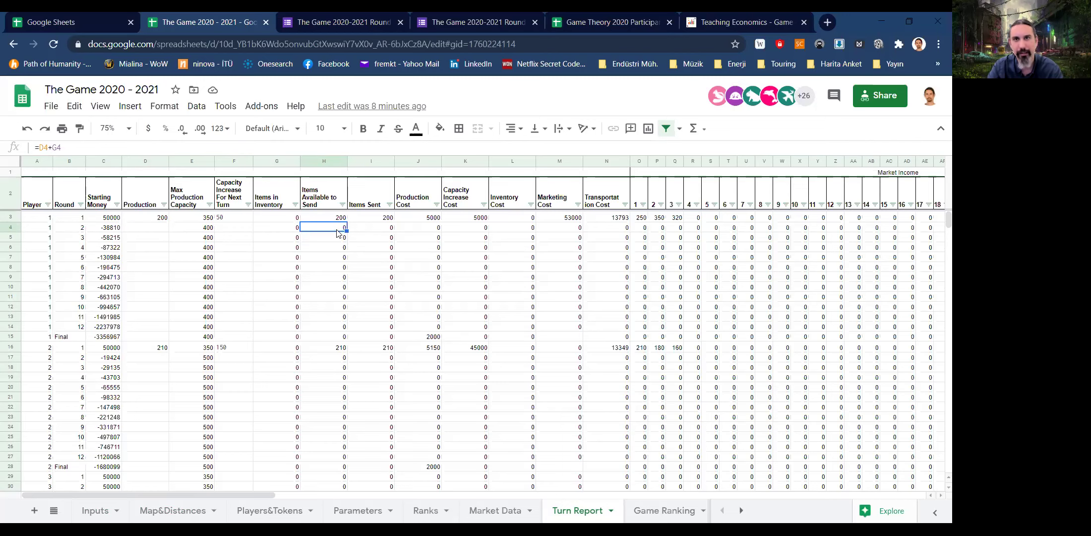
click(369, 230)
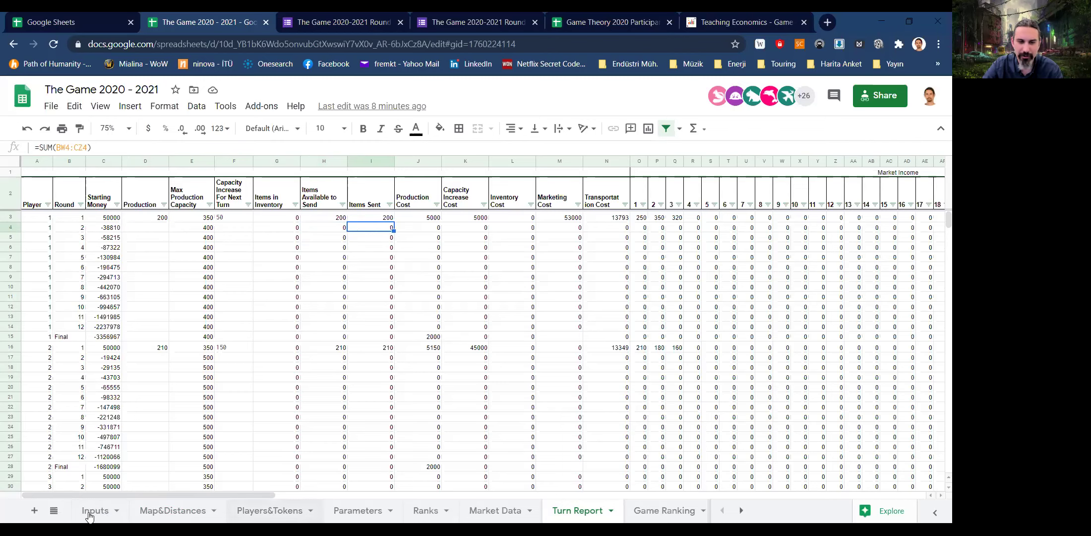
- Point out the Max Price setting and its value on the Parameters sheet
click(342, 509)
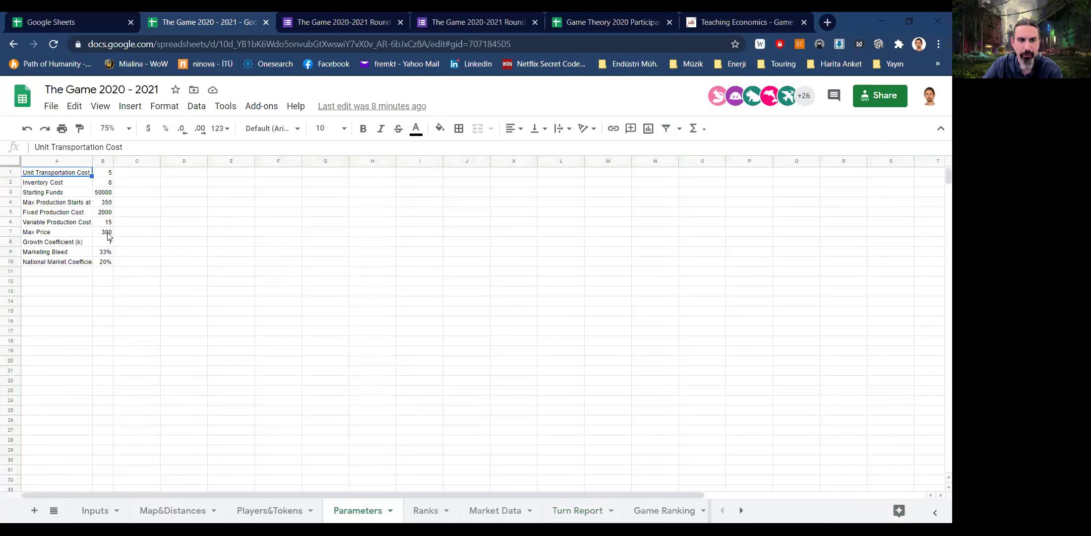
key(Down)
key(Down)
key(Down)
key(Down)
key(Down)
key(Down)
key(shift+Right)
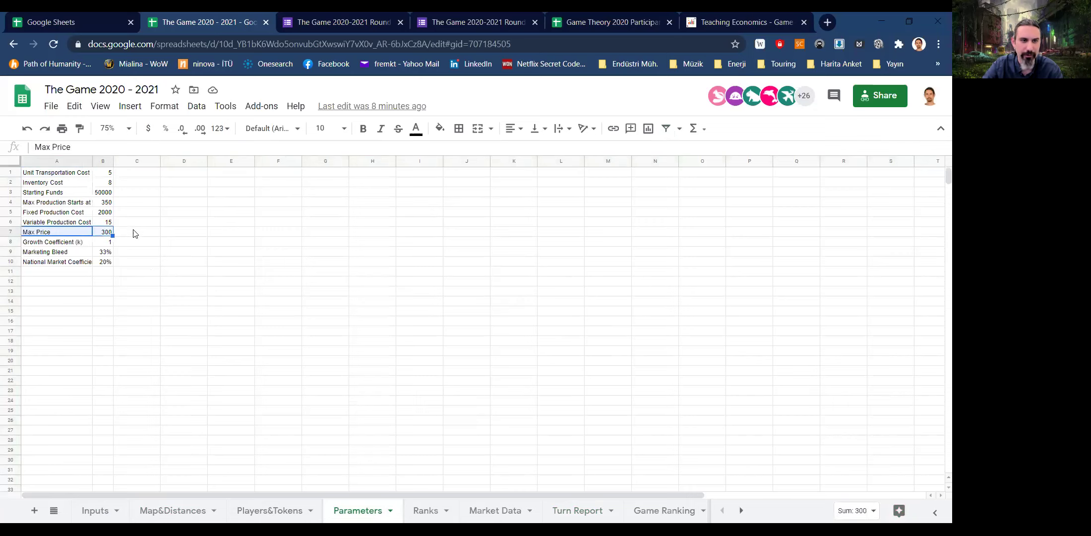
key(Right)
key(Right)
drag(80, 231, 105, 232)
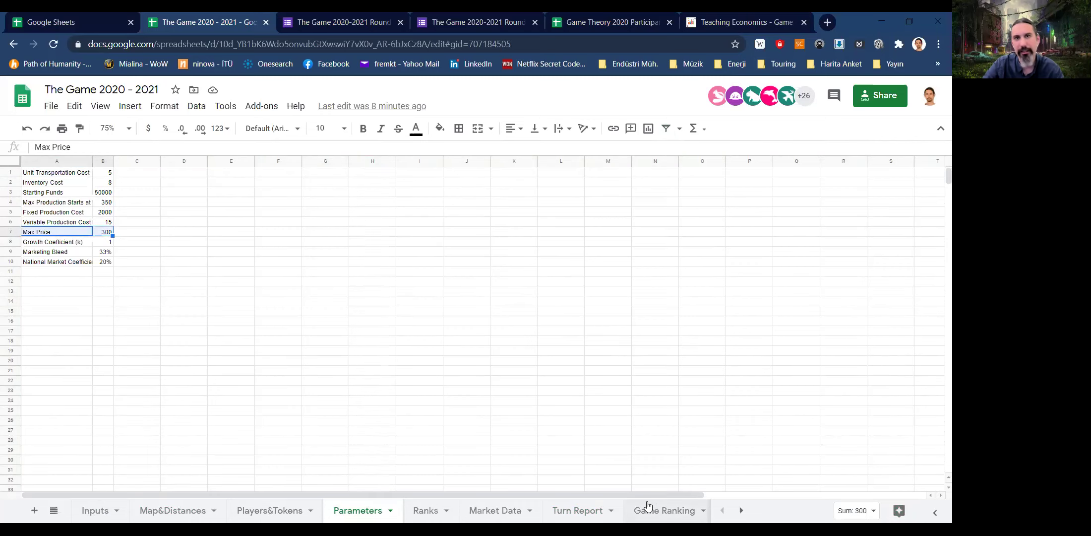
- Inspect Player 1's round 1 formulas for Production Cost and Capacity Increase Cost in the Turn Report
click(576, 510)
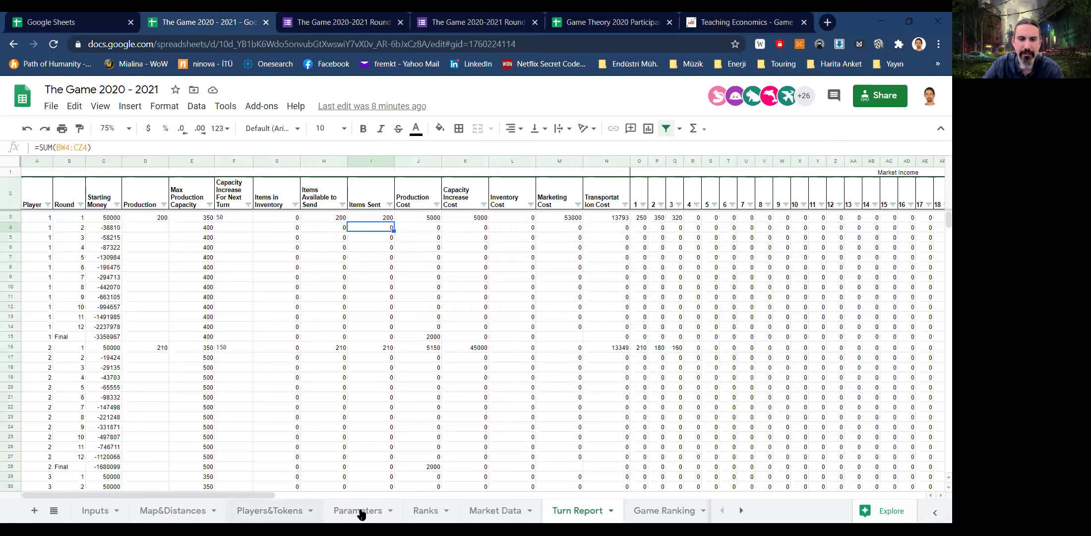
click(428, 221)
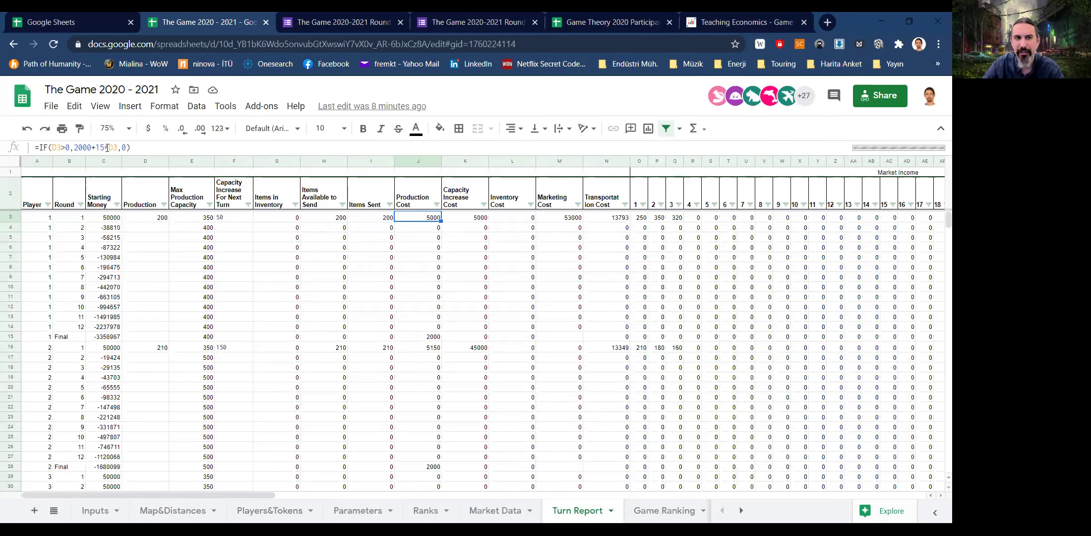
click(485, 222)
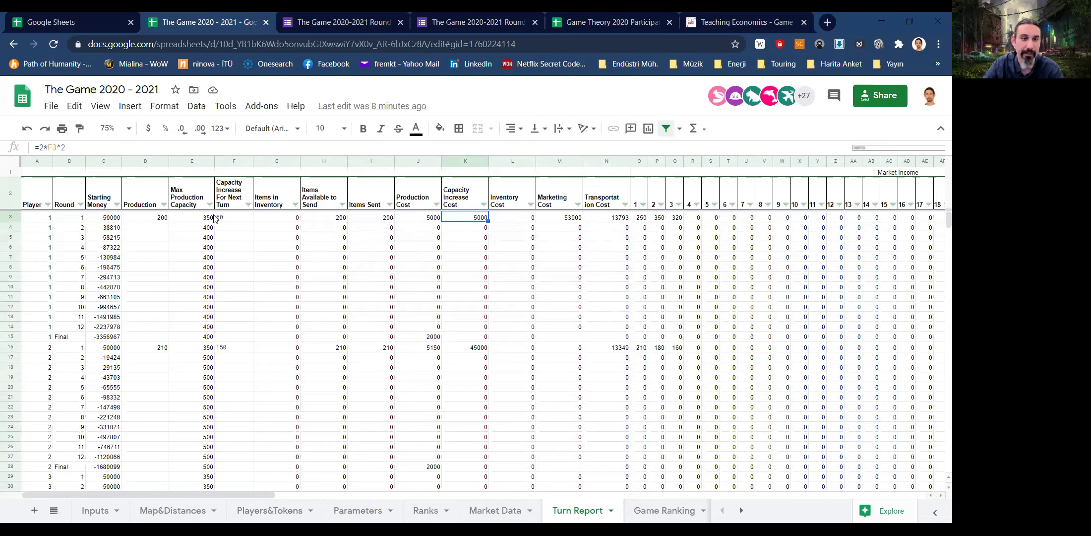
- Compare Player 1's round 1 formulas for Capacity Increase For Next Turn and Production Cost in the Turn Report
click(235, 220)
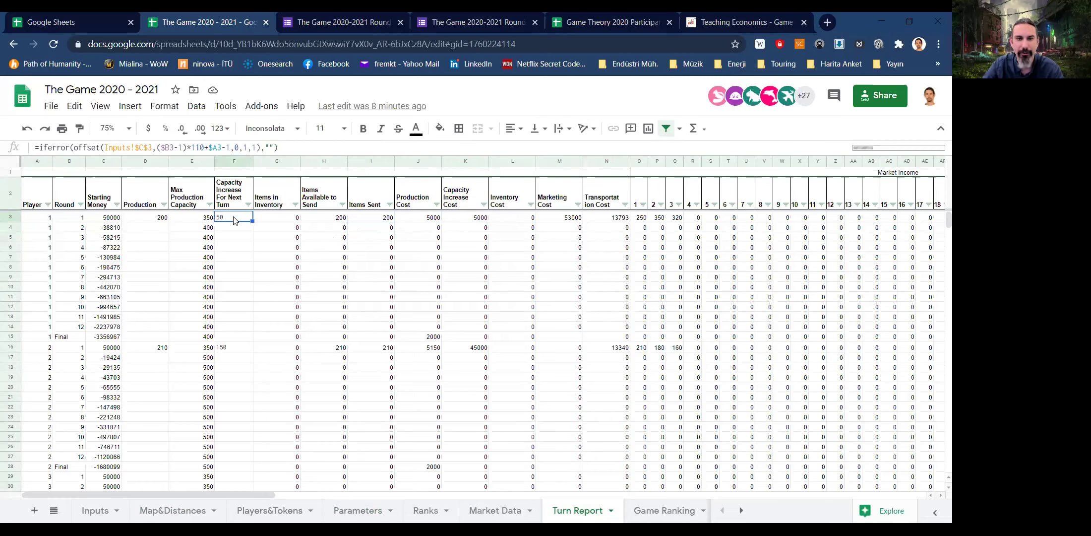
click(439, 221)
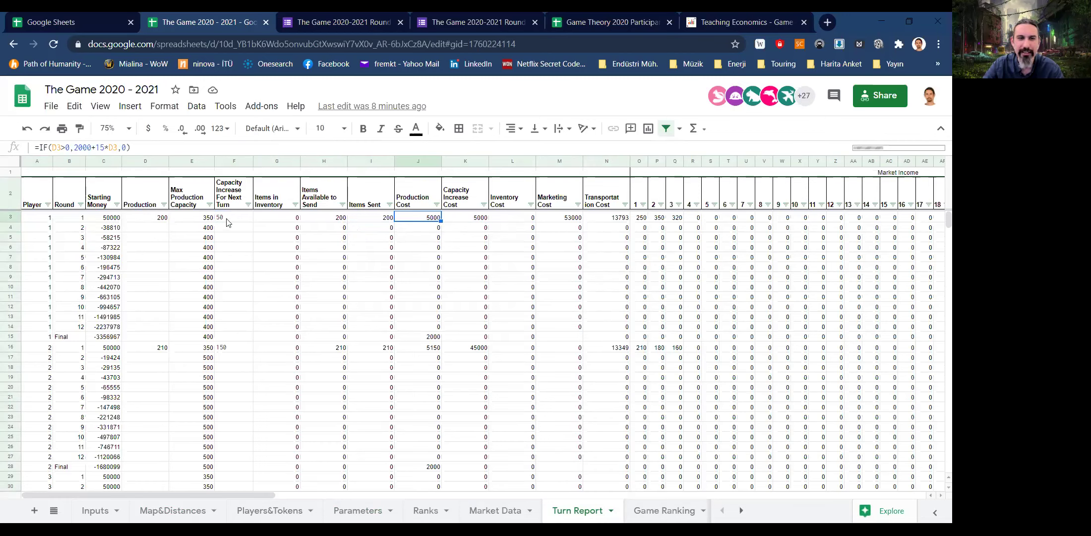
click(229, 222)
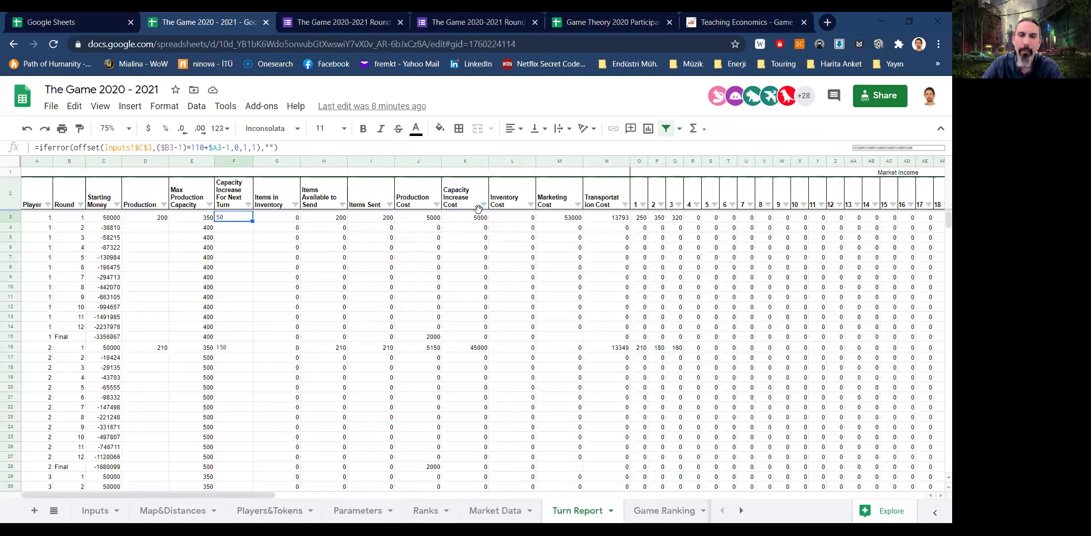
- Inspect Player 1's round 1 formulas for Inventory Cost and Transportation Cost
click(515, 218)
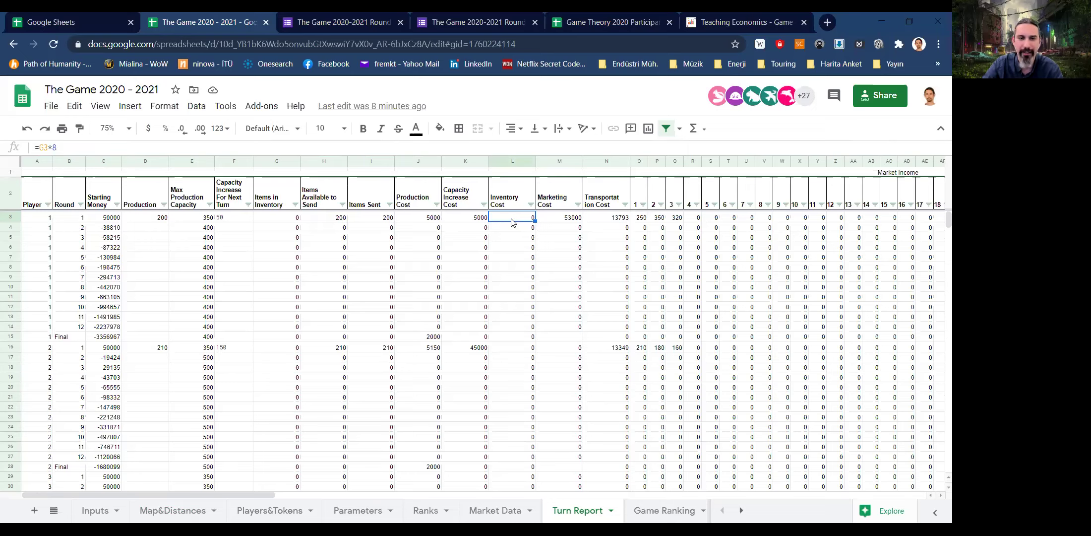
click(607, 218)
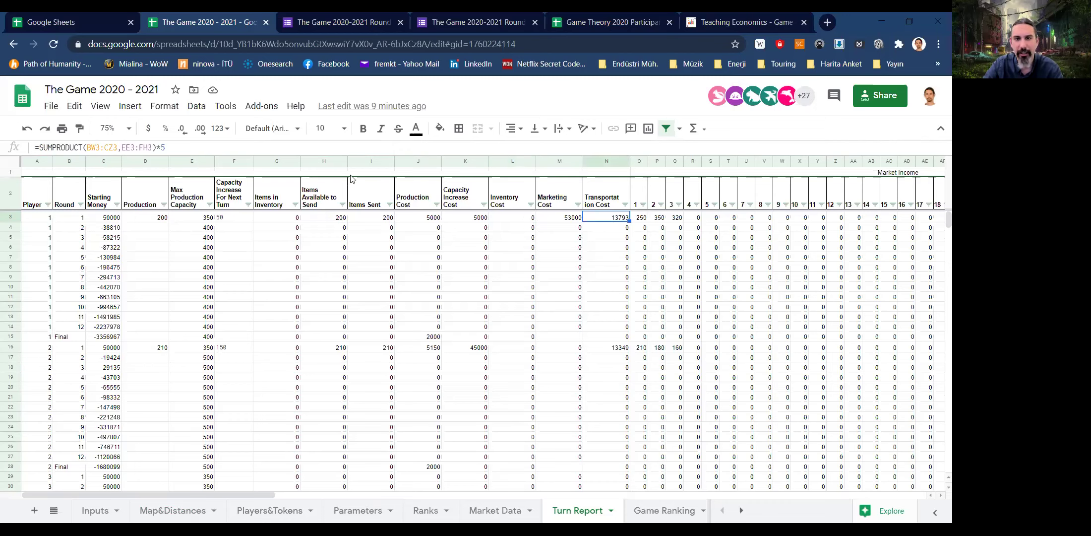
click(506, 220)
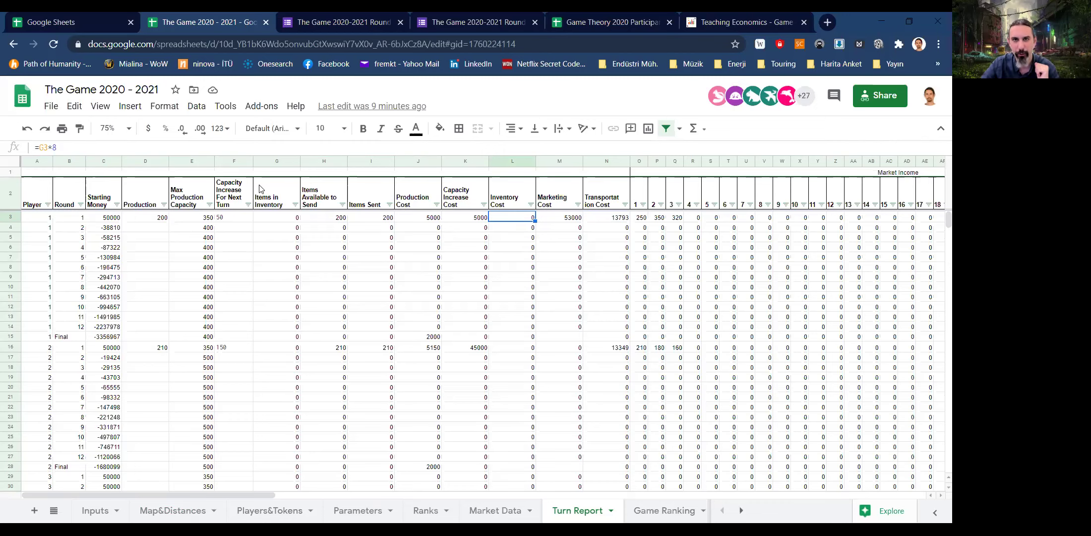
click(613, 218)
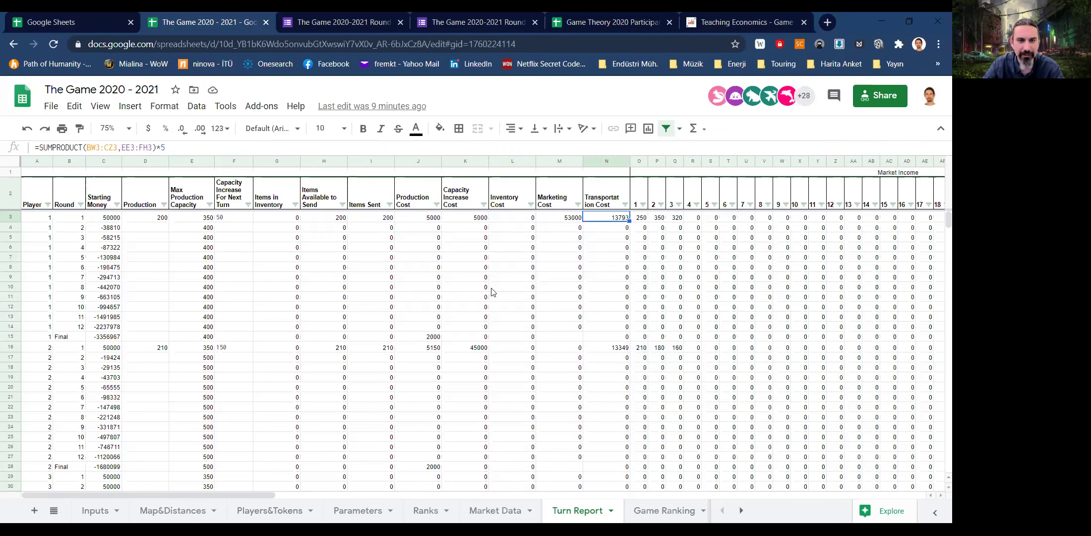
- Examine how Player 1's Starting Money is set in round 1 and calculated for round 2, the later rounds and the Final row
click(109, 337)
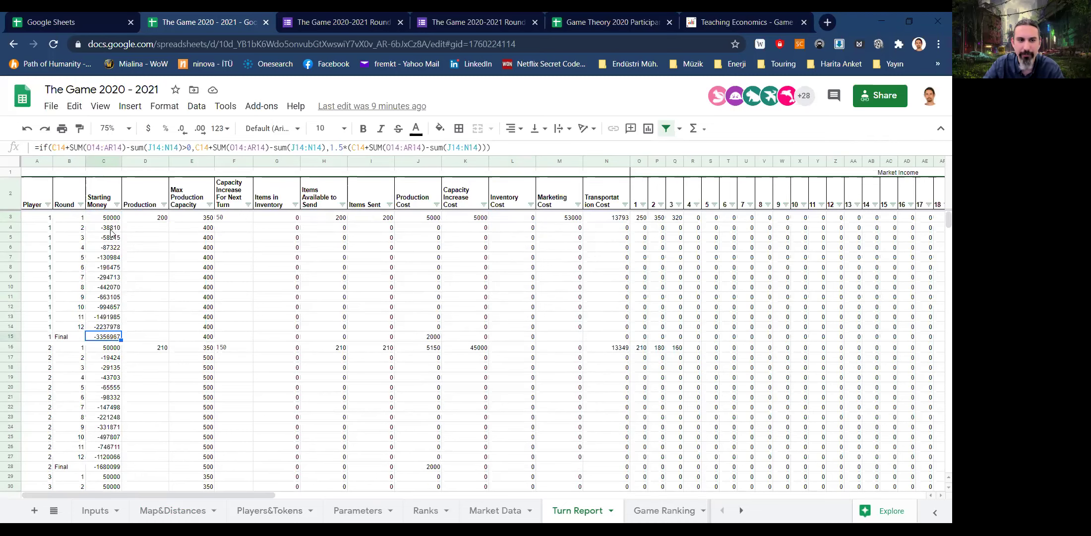
click(110, 231)
click(110, 298)
click(110, 327)
click(110, 337)
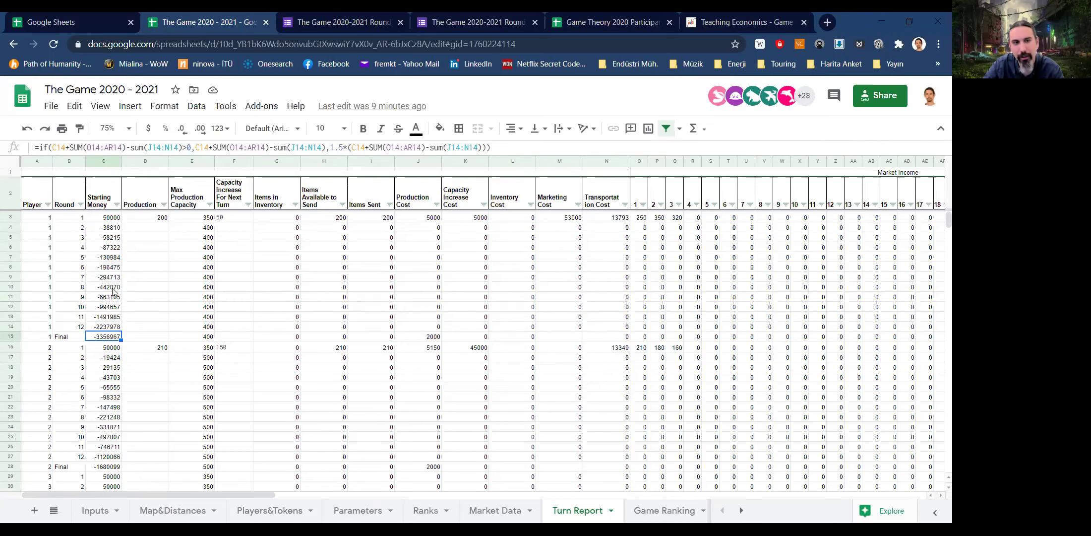
click(104, 229)
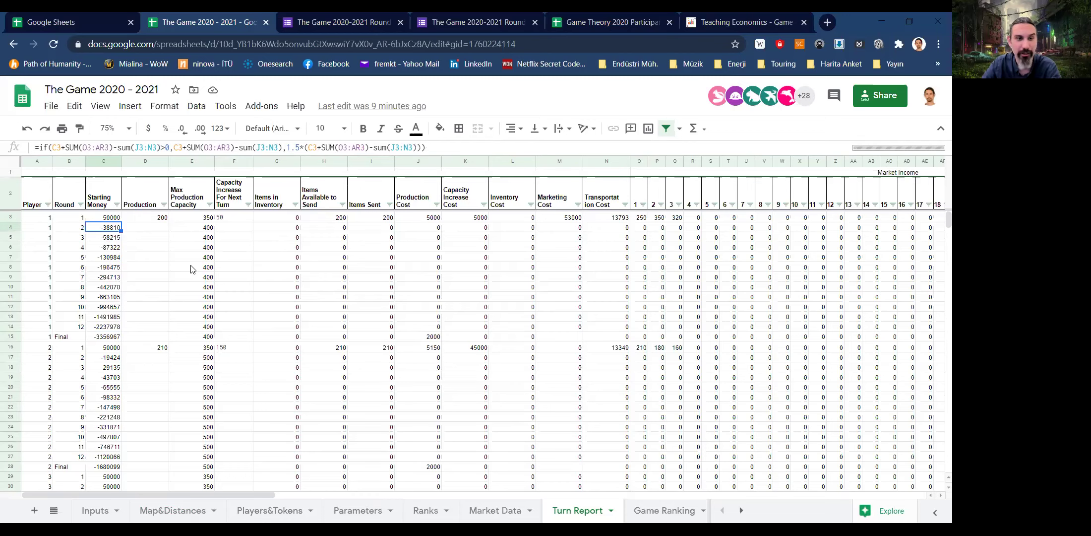
click(114, 220)
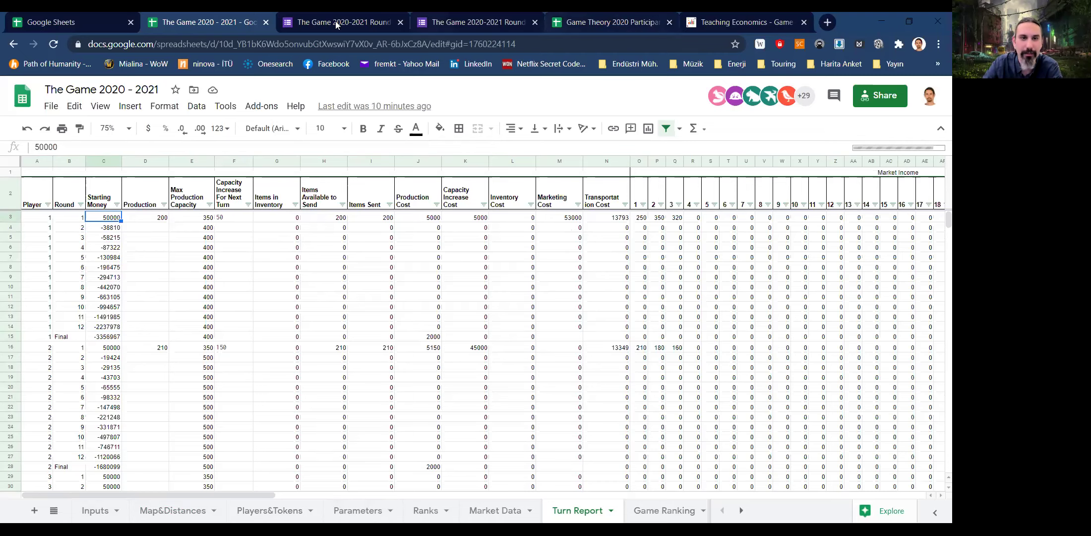
- Switch to the Round 1 form editor and review the options of the Student Number question
key(ctrl+Tab)
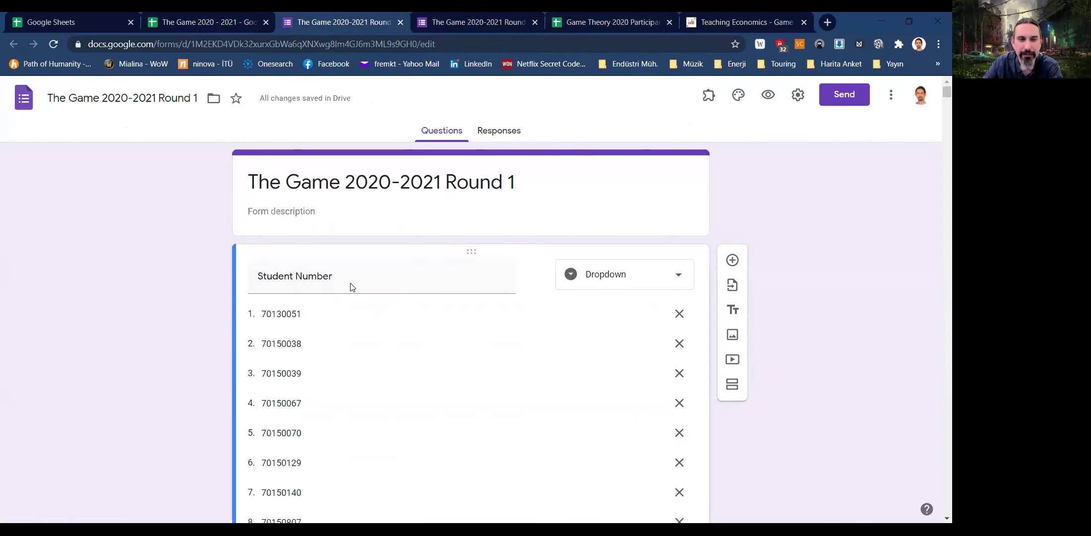
scroll(189, 283, down, 9)
scroll(193, 263, down, 20)
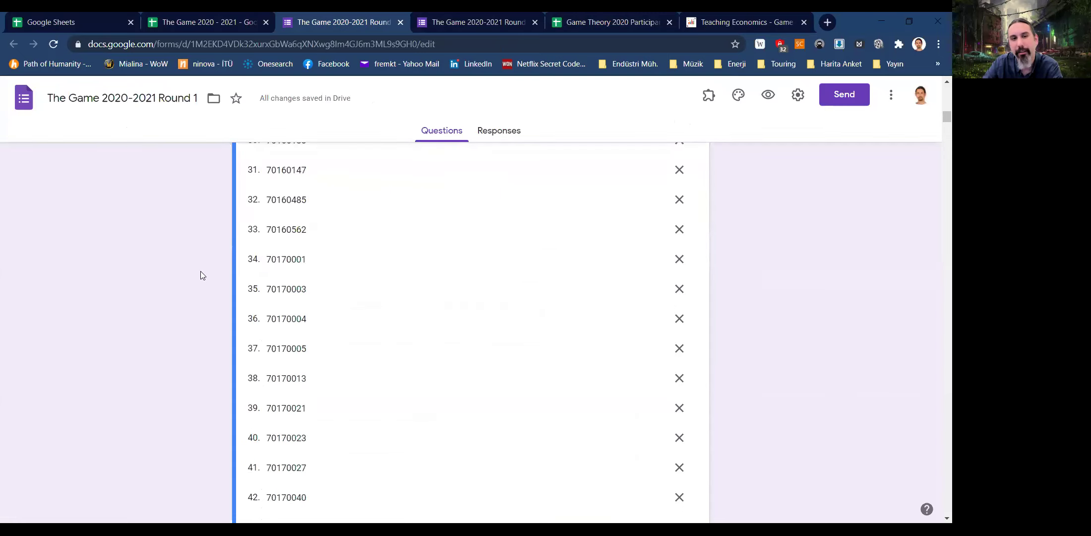
scroll(167, 283, down, 5)
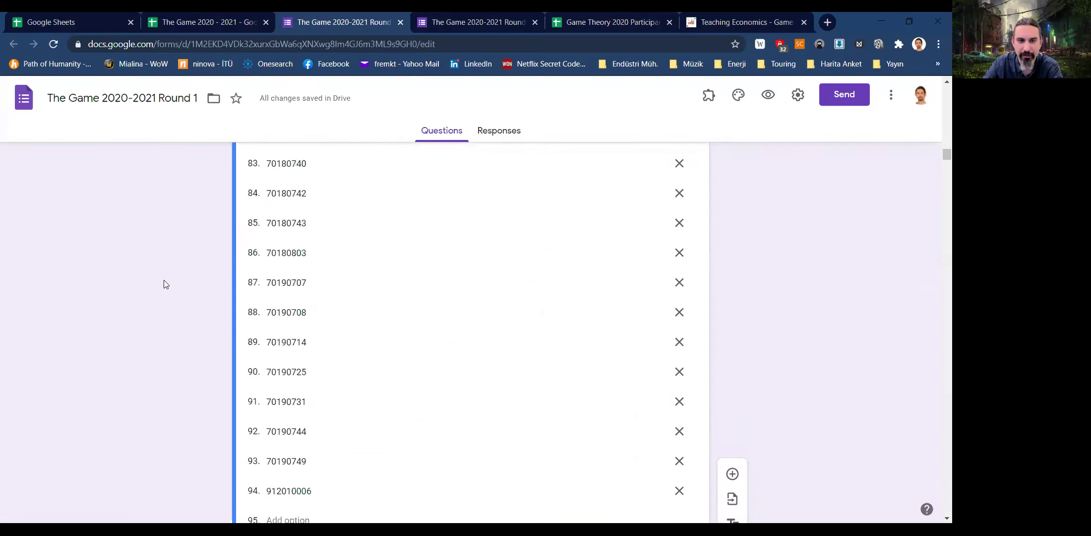
scroll(159, 286, up, 10)
- Show the student number, name and player number questions in the respondent view of the Round 1 form
click(453, 18)
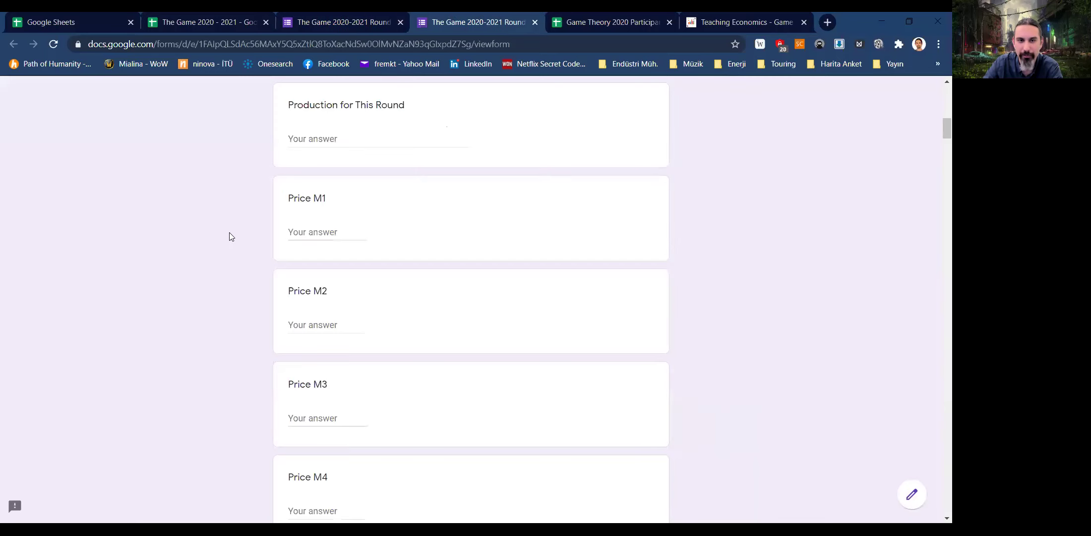
scroll(263, 198, up, 8)
scroll(526, 225, up, 4)
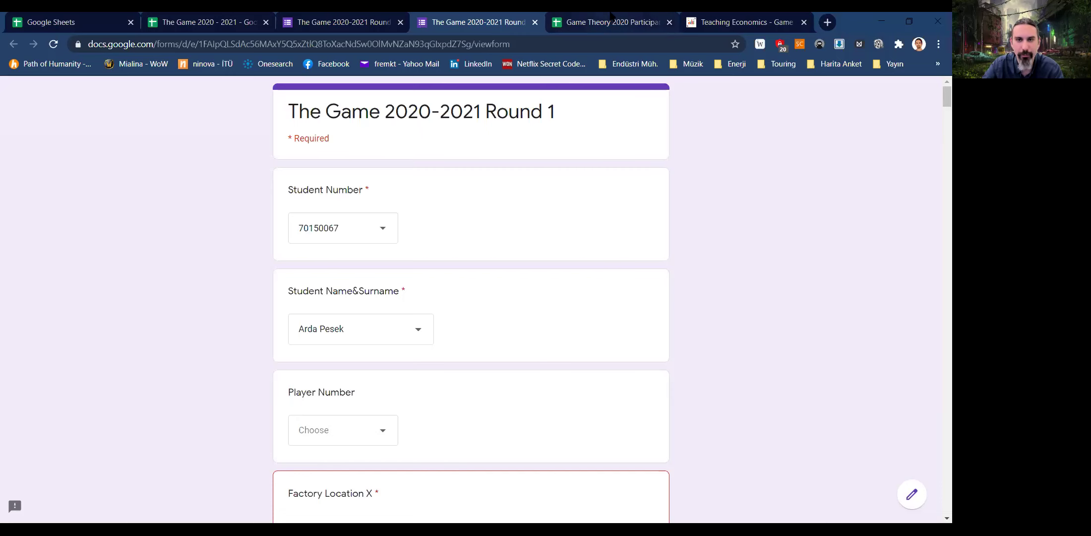
- View the Game Theory 2020 Participant List, then return to the game spreadsheet's Map&Distances sheet
key(ctrl+Tab)
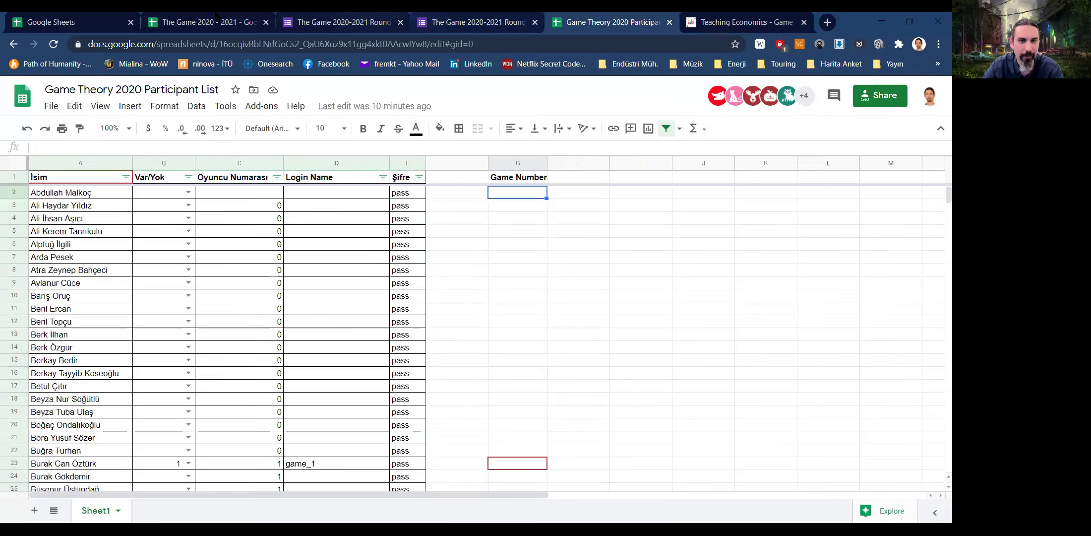
key(ctrl+shift+Tab)
key(ctrl+shift+Tab)
click(183, 17)
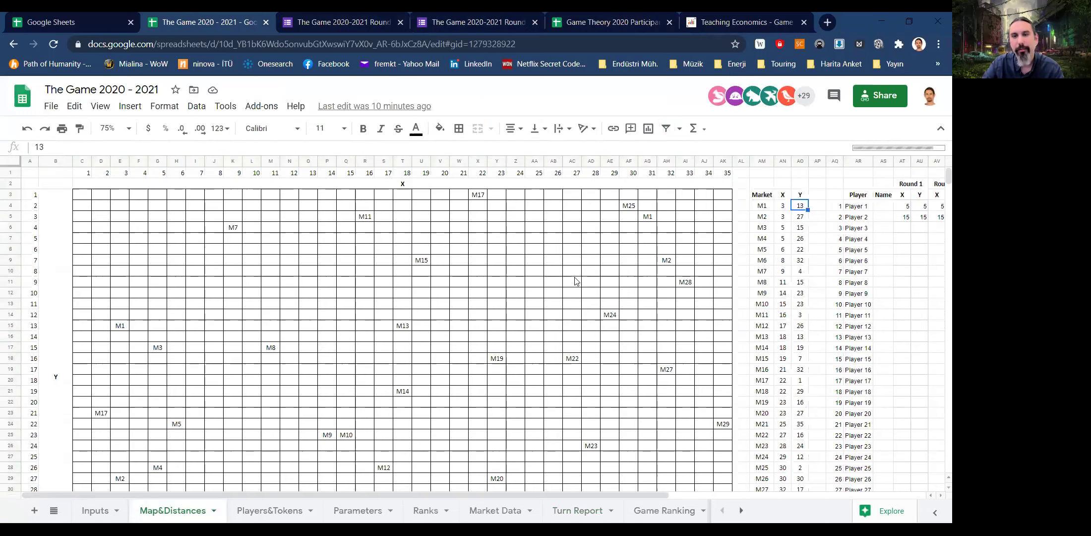
- Inspect the map formula in the M1 cell at X 31, Y 3 and in the first cells of the grid
click(648, 217)
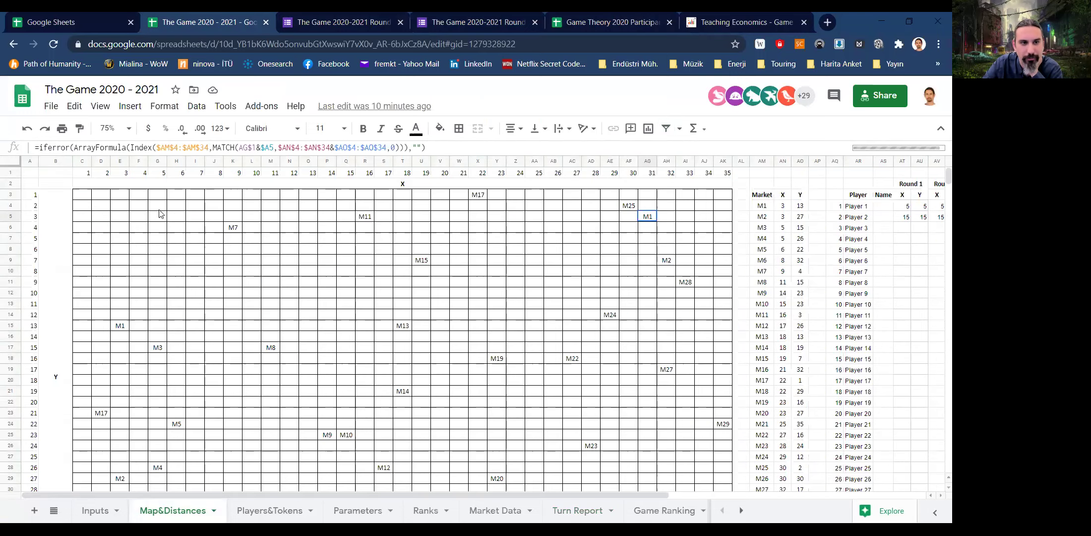
key(ctrl+Up)
key(ctrl+Left)
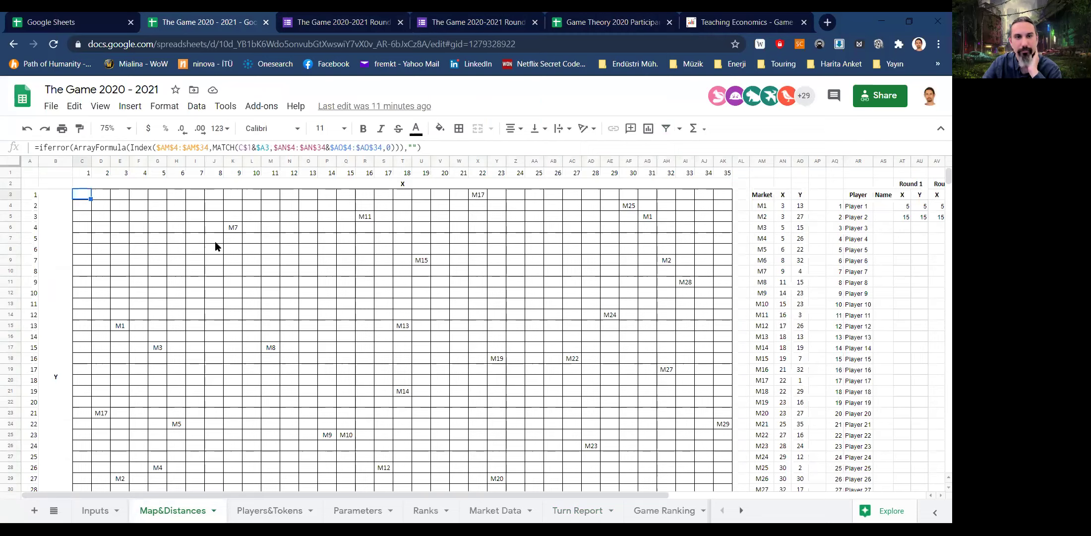
key(Down)
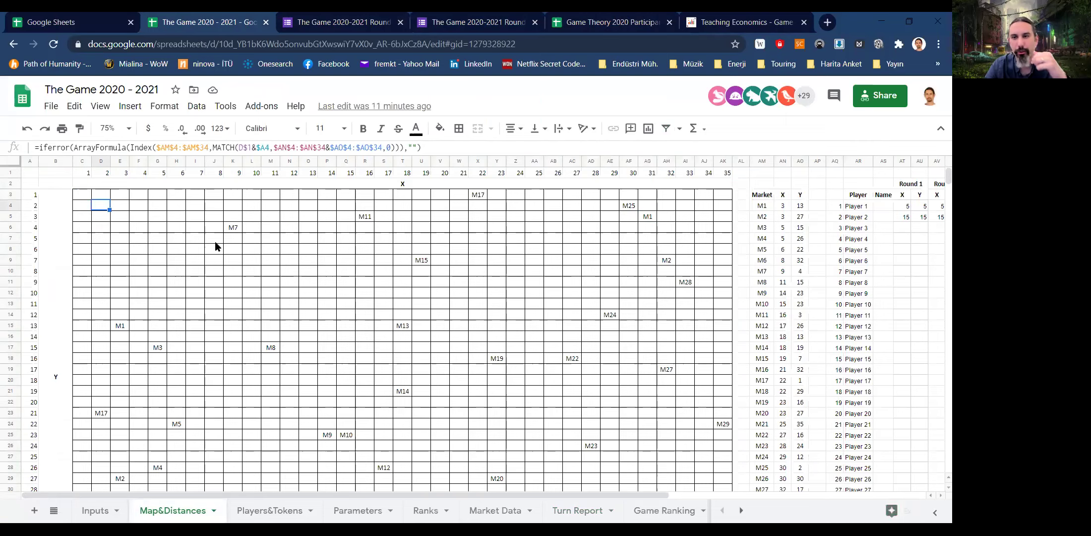
- Go across the map's Y 2 row and the market coordinates to Player 1's Round 1 location
key(Right)
key(Right)
key(Right)
key(Right)
key(Right)
key(Right)
key(Right)
key(Right)
key(Right)
key(Right)
key(Right)
key(Right)
key(Right)
key(Right)
key(Right)
key(Right)
key(Right)
key(Right)
key(Right)
key(Right)
key(Right)
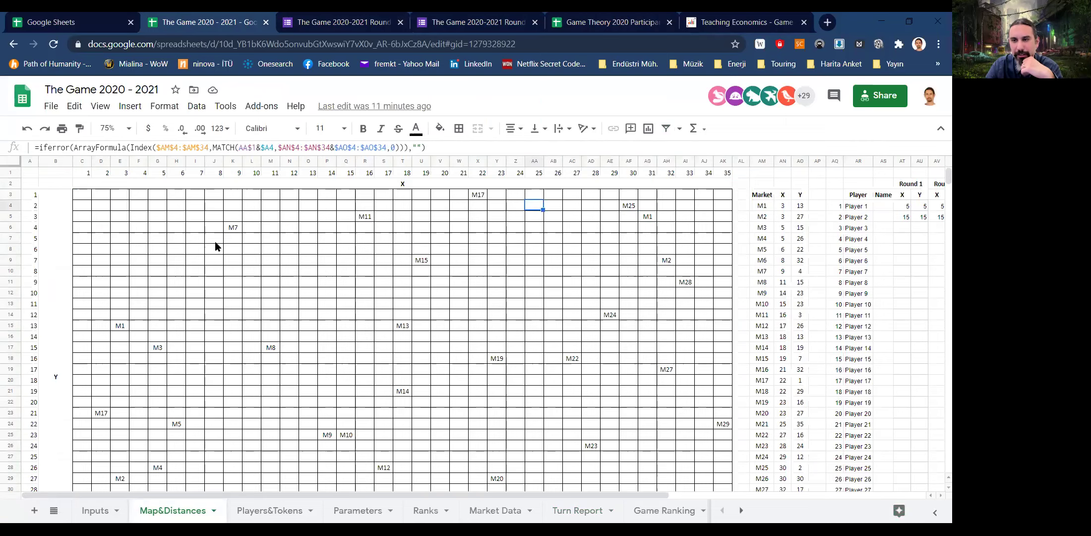
key(Right)
key(Right)
key(Right)
key(Right)
key(Right)
key(Right)
key(Right)
key(Right)
key(Right)
key(Right)
key(Right)
key(Right)
key(Right)
key(Right)
key(Right)
key(Right)
key(Right)
key(Right)
key(Right)
key(Right)
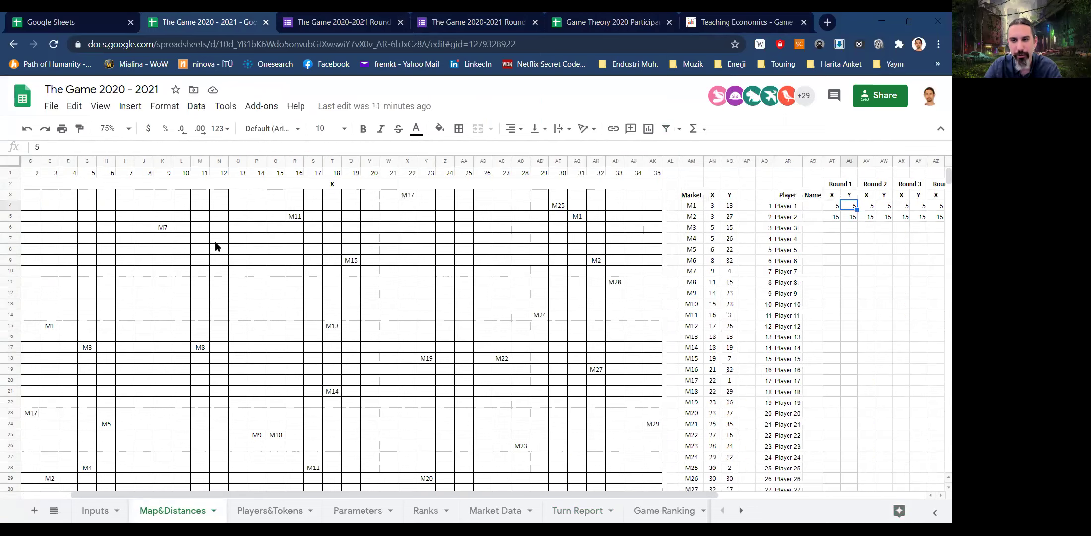
- Select the Round 1 X and Y location columns from Player 1 down past Player 110
key(shift+Left)
key(shift+Down)
key(shift+Down)
key(shift+Down)
key(shift+Down)
key(shift+Down)
key(shift+Down)
key(shift+Down)
key(shift+Down)
key(shift+Down)
key(shift+Down)
key(shift+Down)
key(shift+Down)
key(shift+Down)
key(shift+Down)
key(shift+Down)
key(shift+Down)
key(shift+Down)
key(shift+Down)
key(shift+Down)
key(shift+Down)
key(shift+Down)
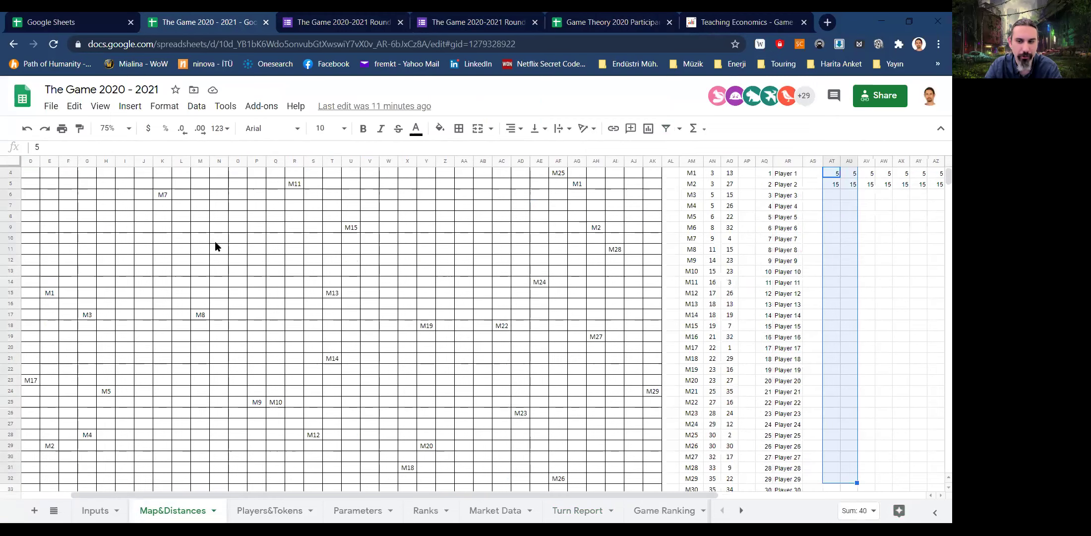
key(shift+Down)
key(shift+Down)
key(shift+Down)
key(shift+Down)
key(shift+Down)
key(shift+Down)
key(shift+Down)
key(shift+Down)
key(shift+Down)
key(shift+Down)
key(shift+Down)
key(shift+Down)
key(shift+Down)
key(shift+Down)
key(shift+Down)
key(shift+Down)
key(shift+Down)
key(shift+Down)
key(shift+Down)
key(shift+Down)
key(shift+Down)
key(shift+Down)
key(shift+Down)
key(shift+Down)
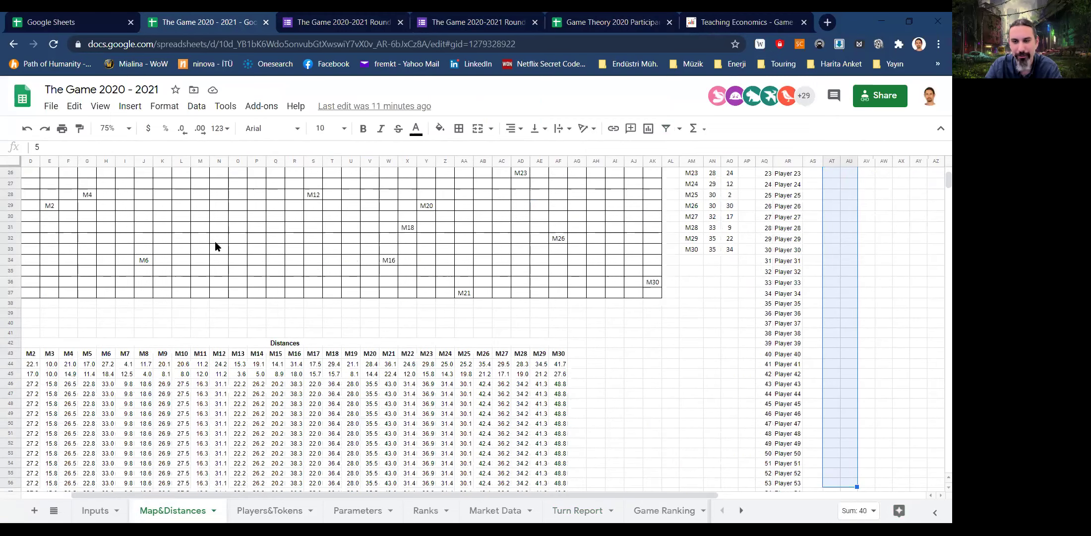
key(shift+Down)
key(shift+Down)
key(shift+Down)
key(shift+Down)
key(shift+Down)
key(shift+Down)
key(shift+Down)
key(shift+Down)
key(shift+Down)
key(shift+Down)
key(shift+Down)
key(shift+Down)
key(shift+Down)
key(shift+Down)
key(shift+Down)
key(shift+Down)
key(shift+Down)
key(shift+Down)
key(shift+Down)
key(shift+Down)
key(shift+Down)
key(shift+Down)
key(shift+Down)
key(shift+Down)
key(shift+Down)
key(shift+Down)
key(shift+Down)
key(shift+Down)
key(shift+Down)
key(shift+Down)
key(shift+Down)
key(shift+Down)
key(shift+Down)
key(shift+Down)
key(shift+Down)
key(shift+Down)
key(shift+Down)
key(shift+Down)
key(shift+Down)
key(shift+Down)
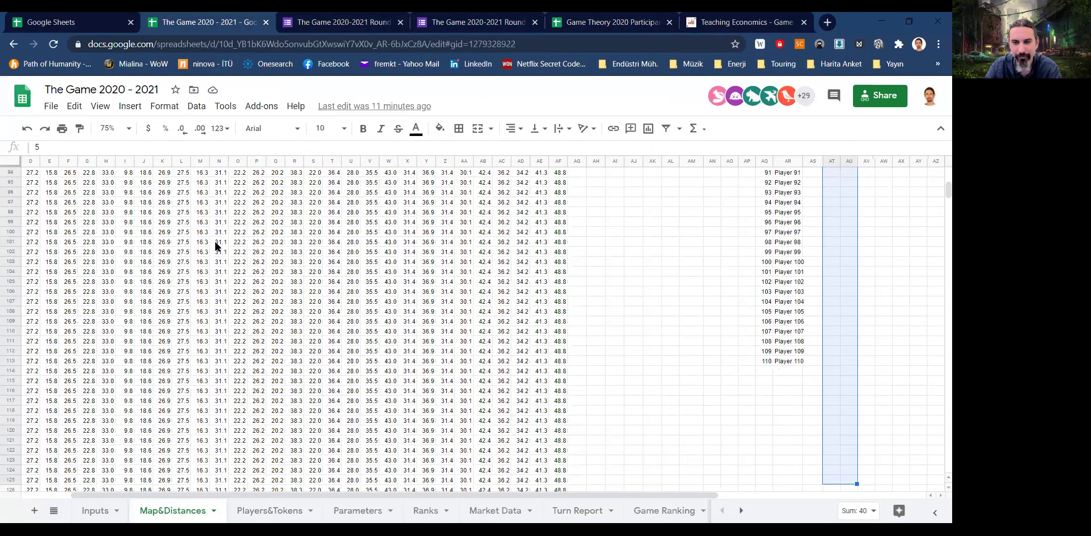
- Return to the Round 1 X coordinates of Player 1 and Player 2
key(Up)
key(Down)
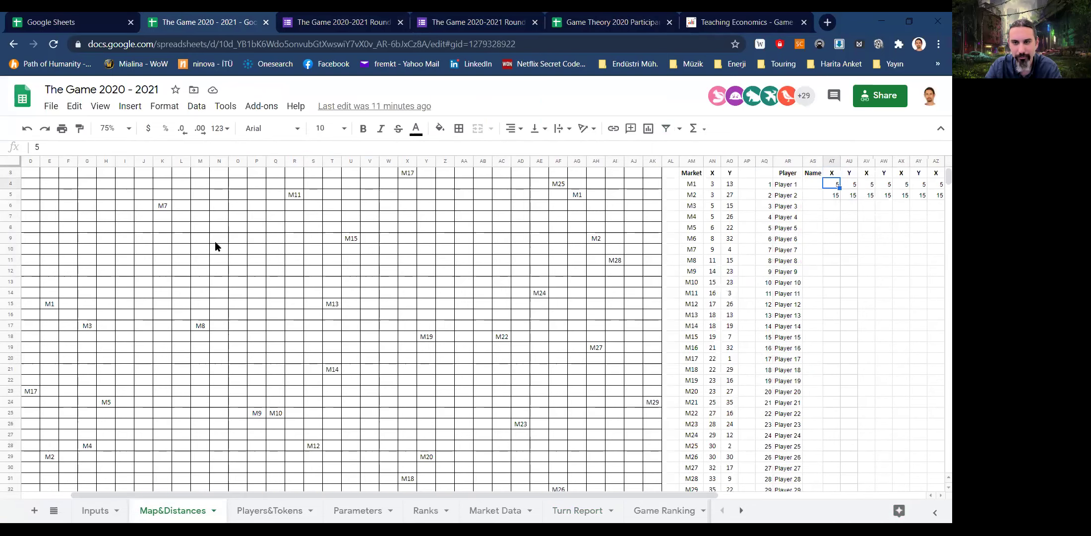
key(Down)
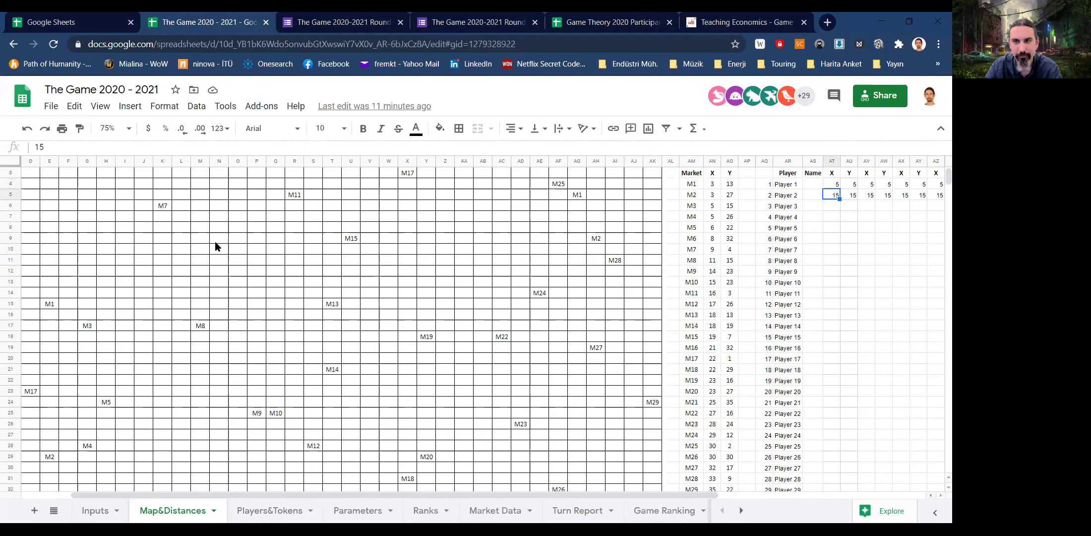
- Go back from Player 2's Round 1 coordinates to the first value in the map's X coordinate row
key(Up)
key(Left)
key(Left)
key(Left)
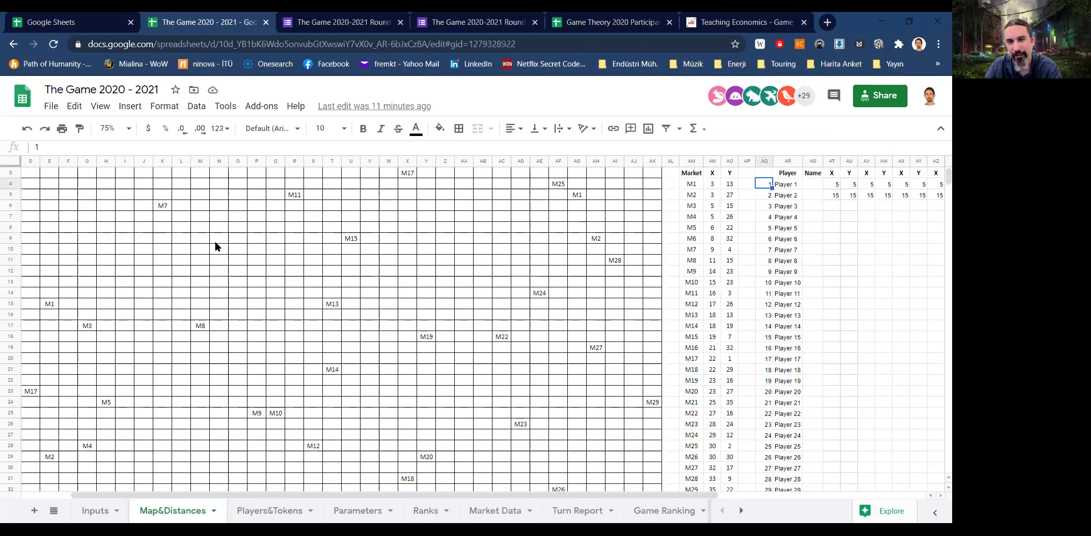
key(Left)
key(Left)
key(Left)
key(Left)
key(ctrl+Home)
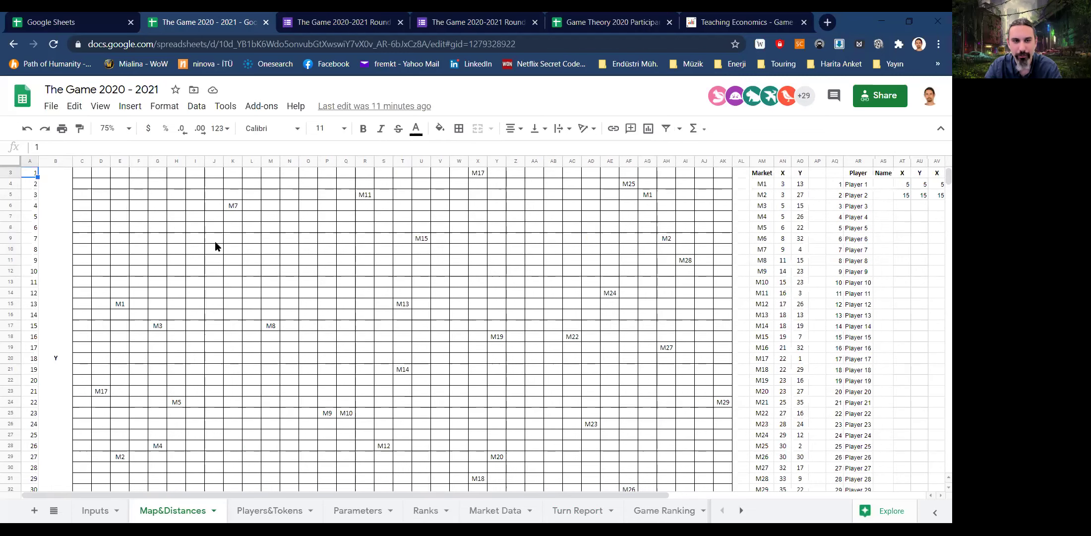
key(ctrl+Up)
key(ctrl+Right)
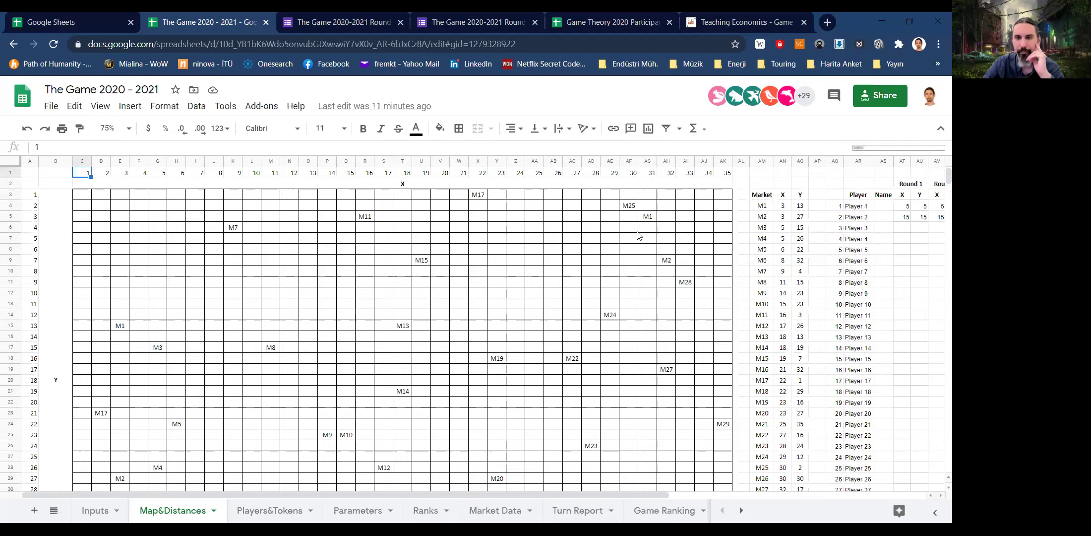
- Inspect the M1 cell at X 31, Y 3 and look over the map grid down to Y 35
click(647, 217)
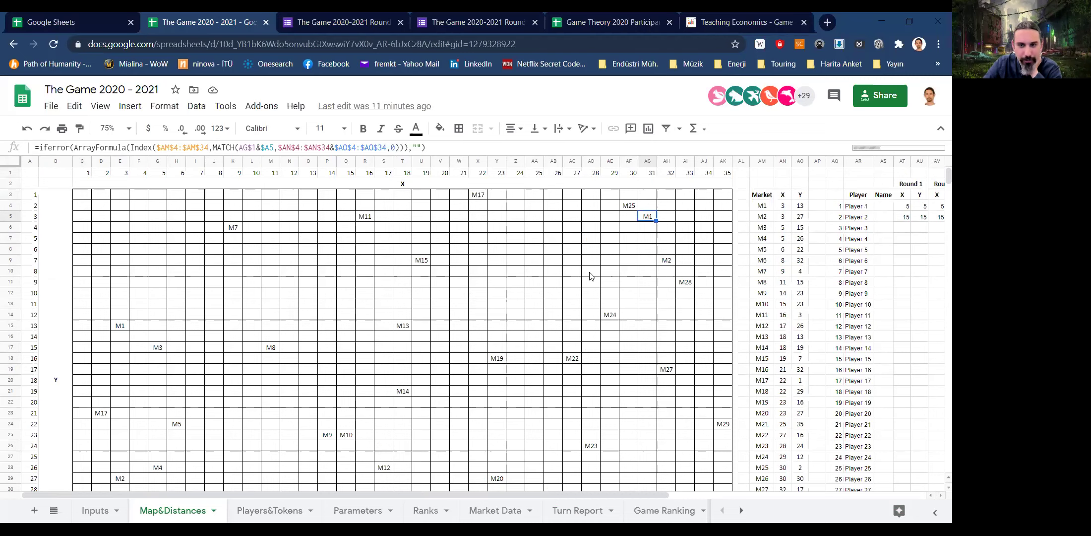
scroll(624, 287, down, 3)
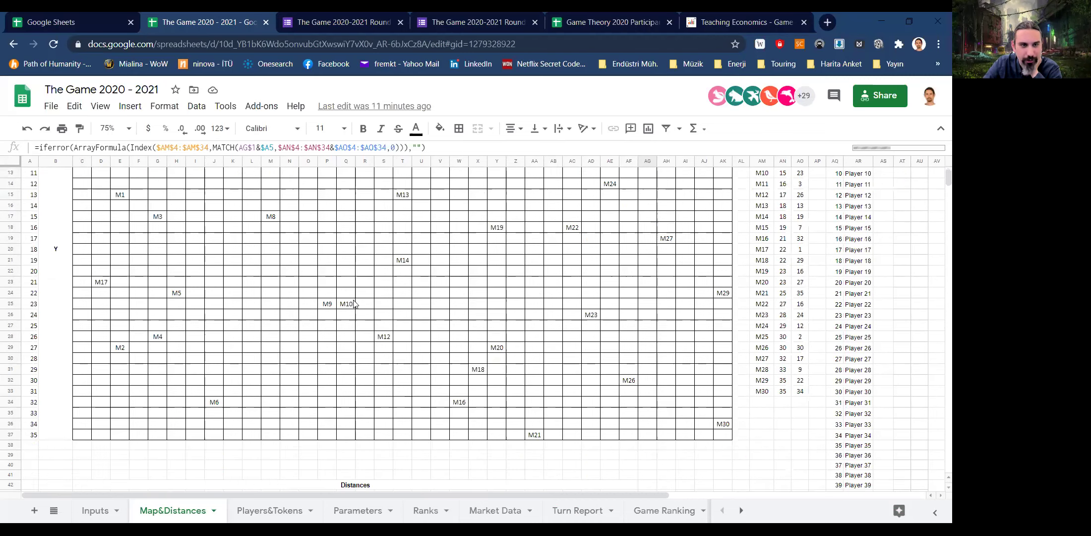
scroll(86, 195, up, 3)
- Go through the map's grid cells from the first cell across the upper rows
click(84, 194)
key(Right)
click(284, 260)
key(ctrl+Right)
key(Up)
key(Up)
key(Right)
key(Right)
key(Right)
key(Right)
key(Right)
- Show the ranges referenced by the M1 cell's formula at X 31, Y 3, leaving the formula unedited
click(647, 216)
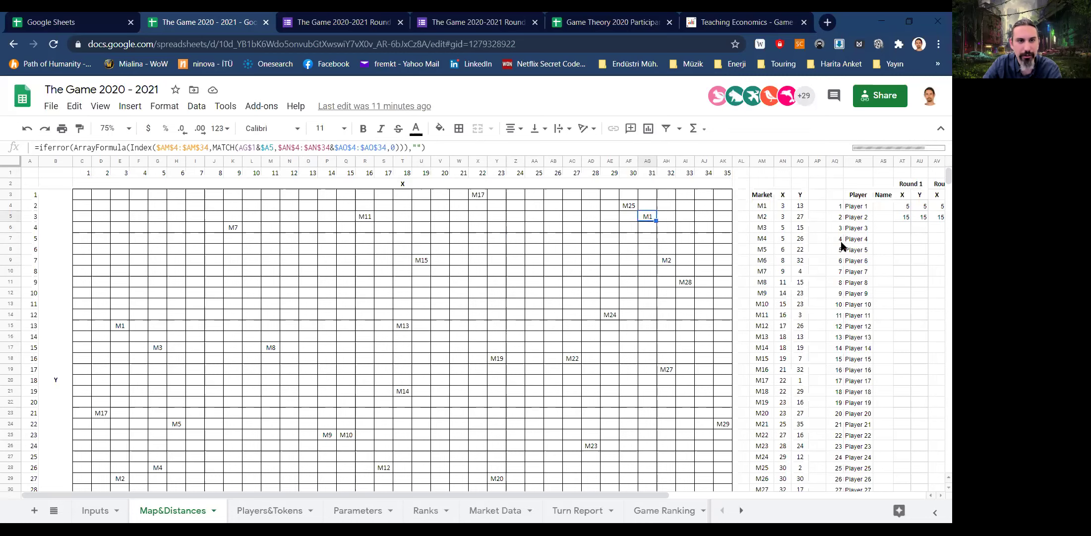
key(F2)
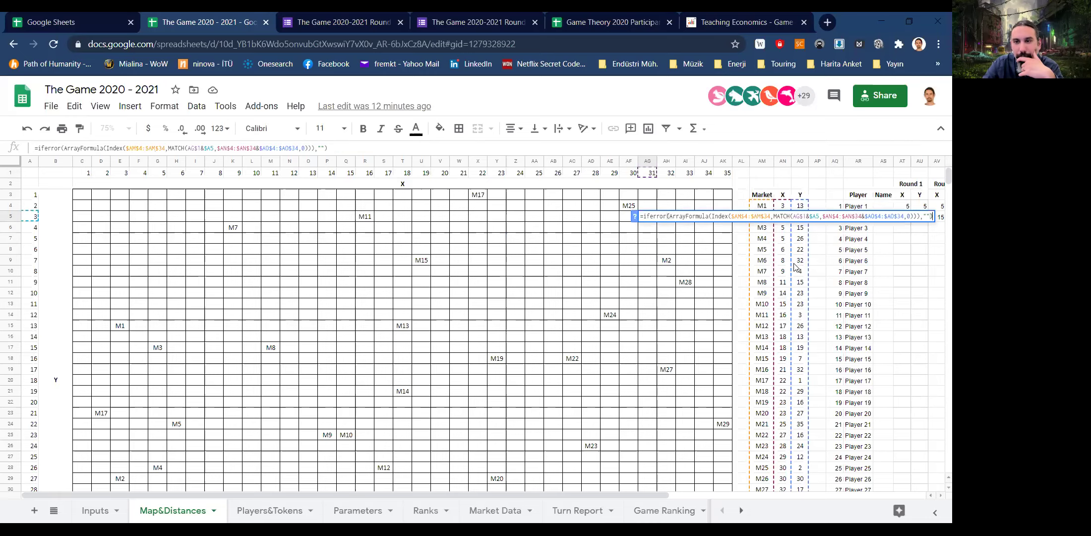
key(Escape)
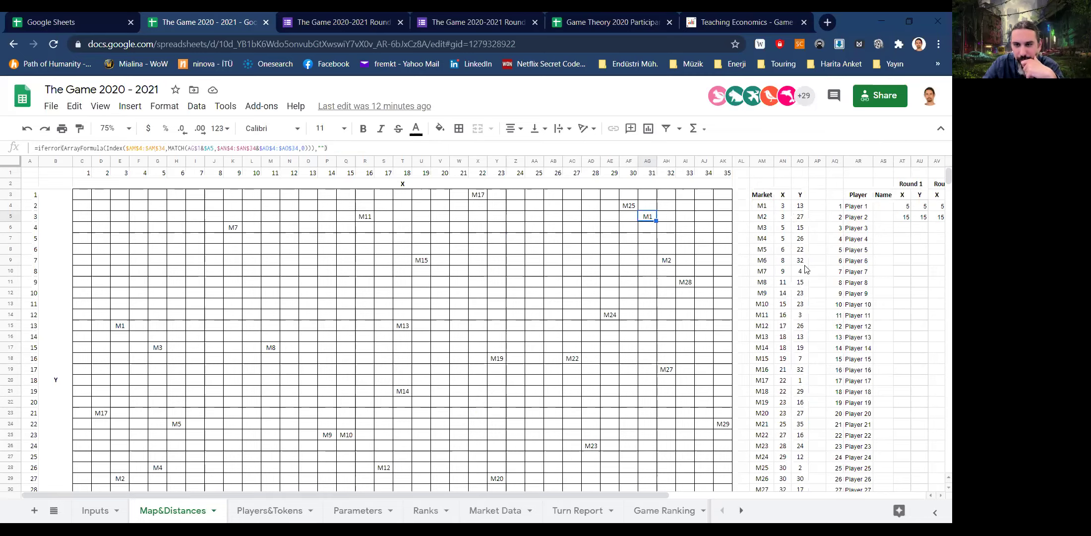
- Select M6 with its X and Y coordinates in the market list and look for it on the map
drag(762, 260, 799, 262)
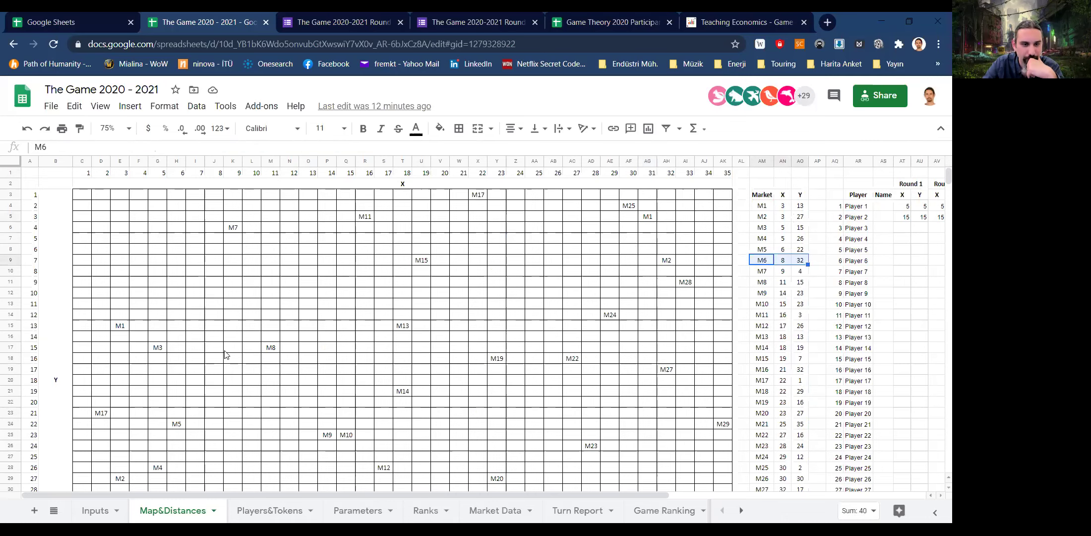
scroll(227, 354, down, 5)
scroll(220, 312, up, 5)
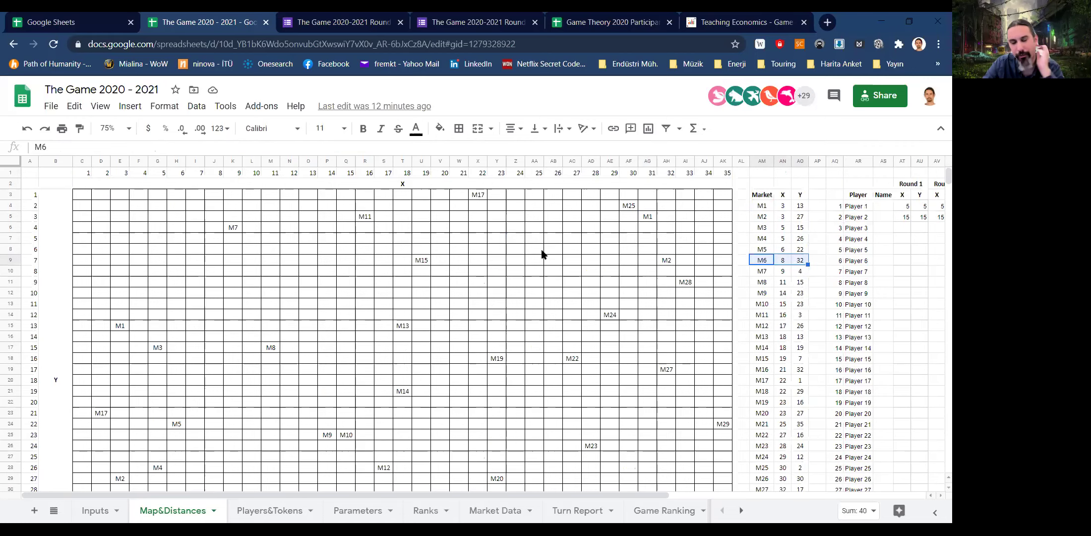
- Look over the Distances table of players and markets below the map, and return to the map
scroll(538, 251, down, 2)
scroll(516, 272, down, 5)
scroll(515, 268, down, 4)
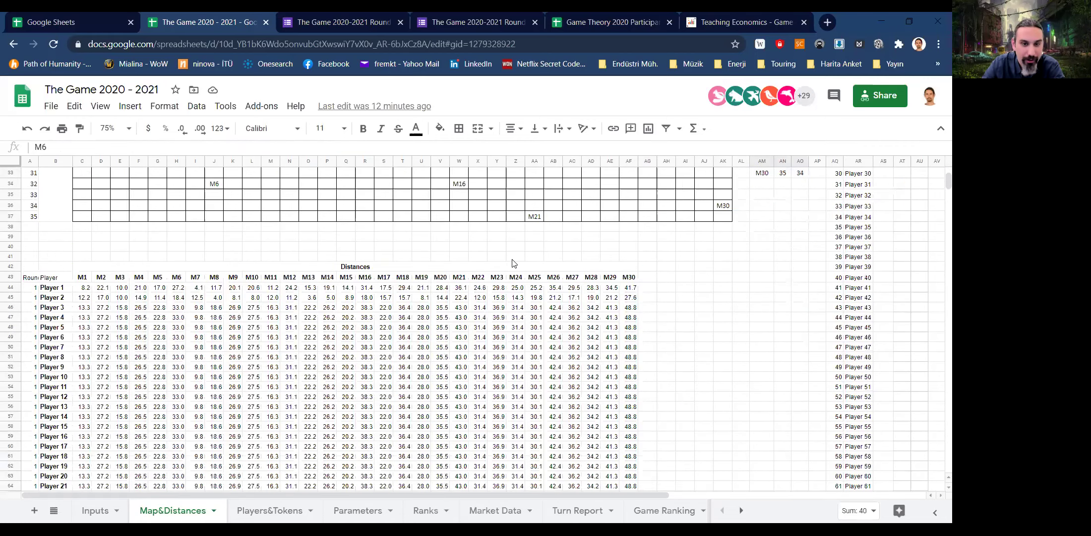
scroll(529, 252, up, 8)
scroll(529, 252, up, 4)
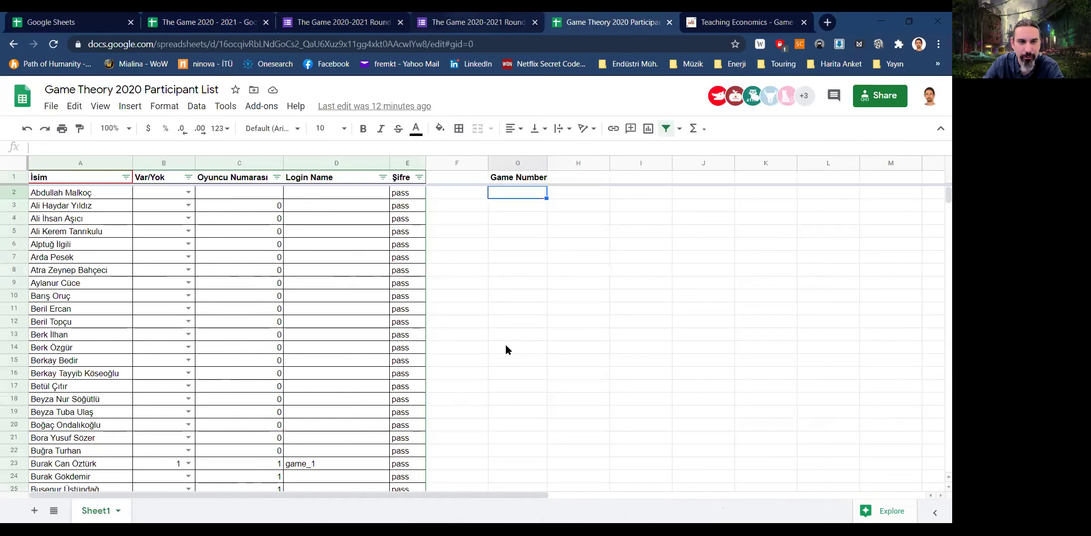
- Switch from the participant list to The Game 2020 - 2021 spreadsheet and open its Game Ranking sheet
key(ctrl+2)
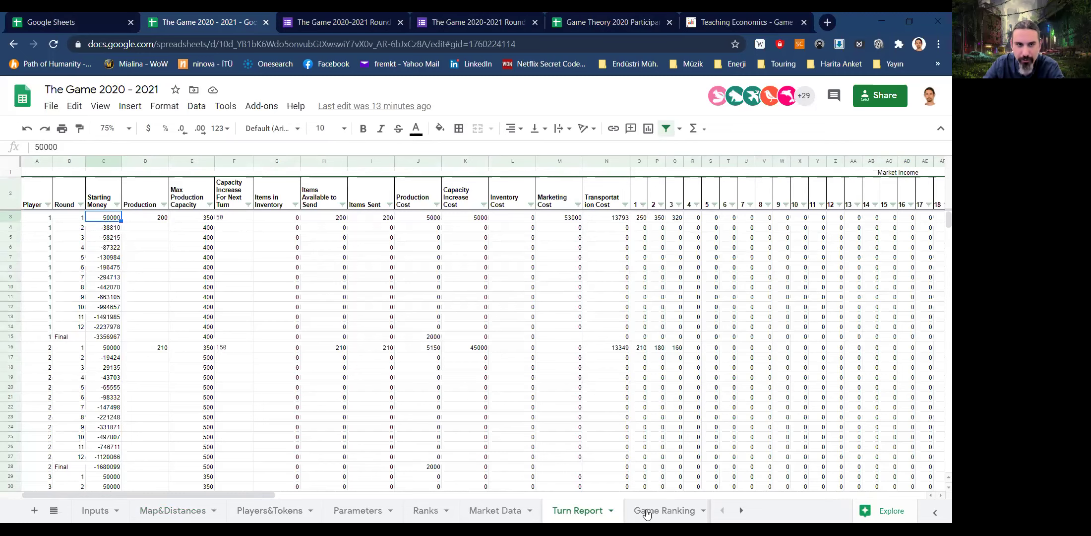
click(664, 510)
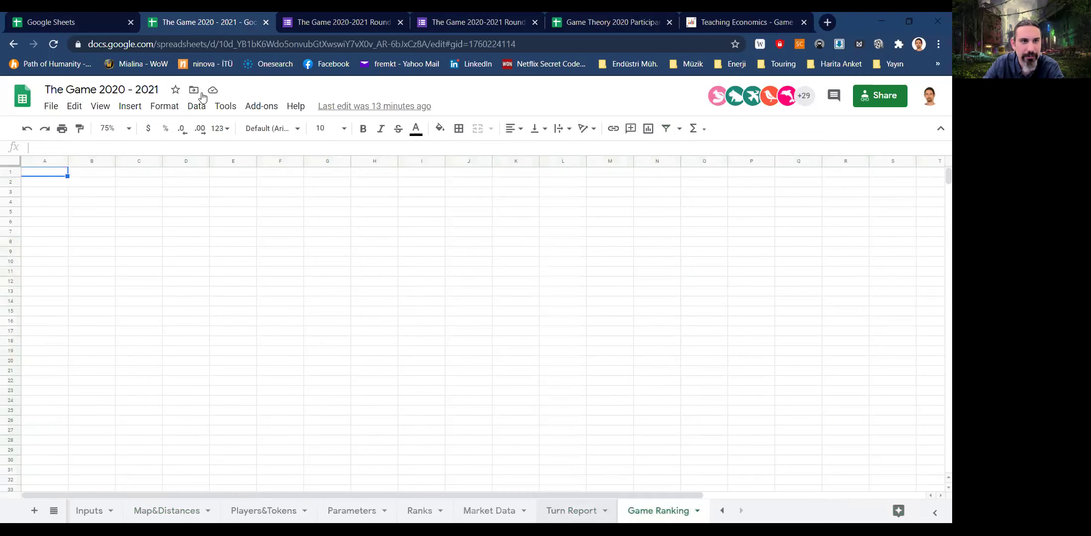
- Open The Game 2019 - 2020 from the recent spreadsheets in a new browser tab
click(77, 21)
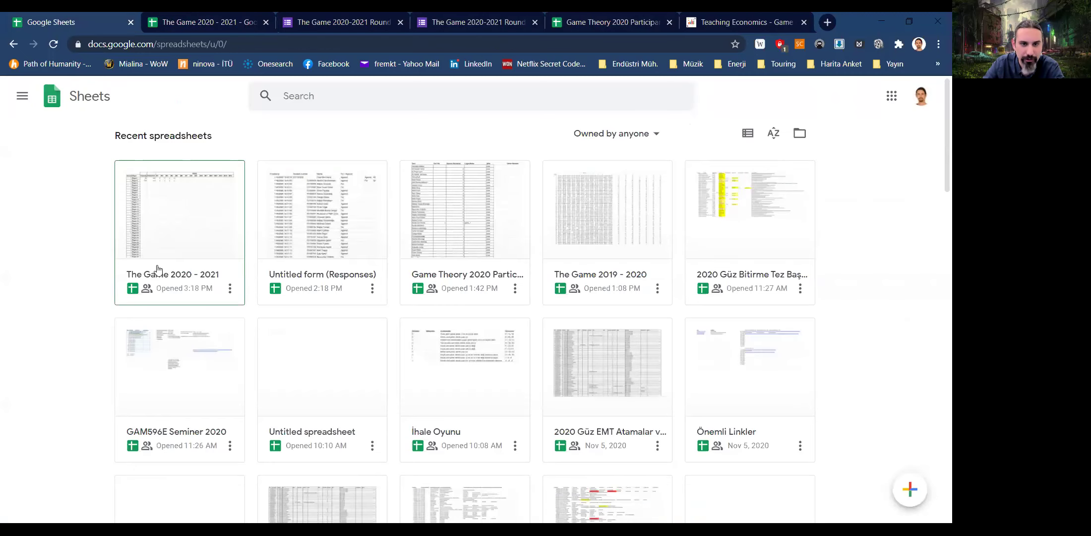
right_click(589, 218)
click(574, 280)
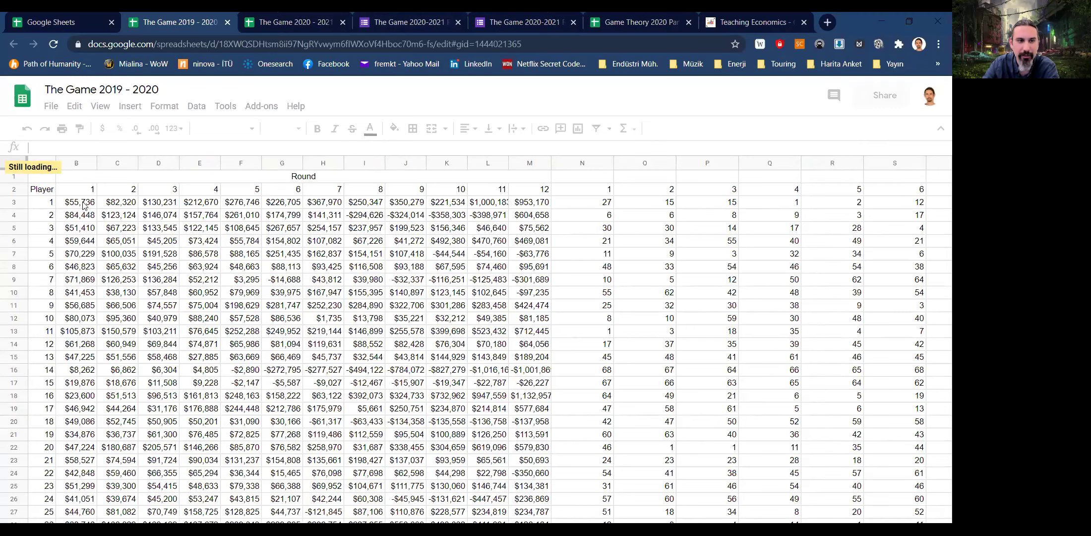
- Inspect Player 1's Round 12 money formula and go across the header row to the Round 12 ranking
click(534, 206)
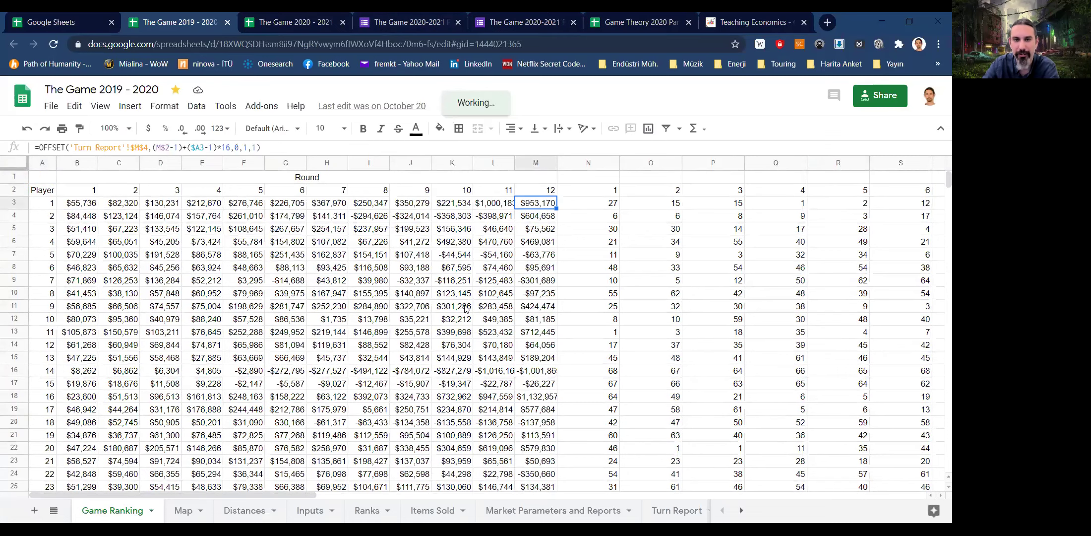
key(Up)
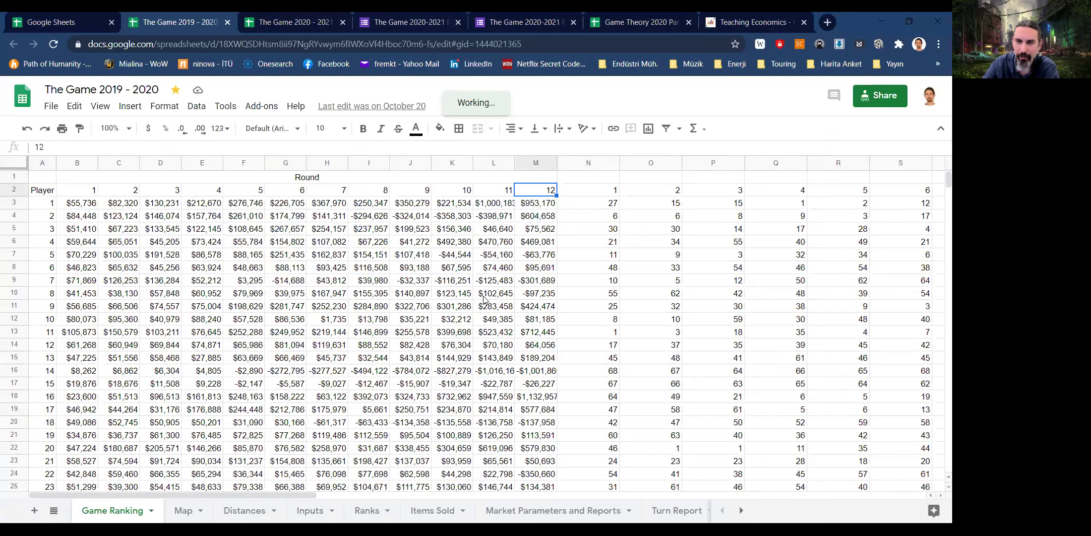
key(ctrl+Right)
key(ctrl+Right)
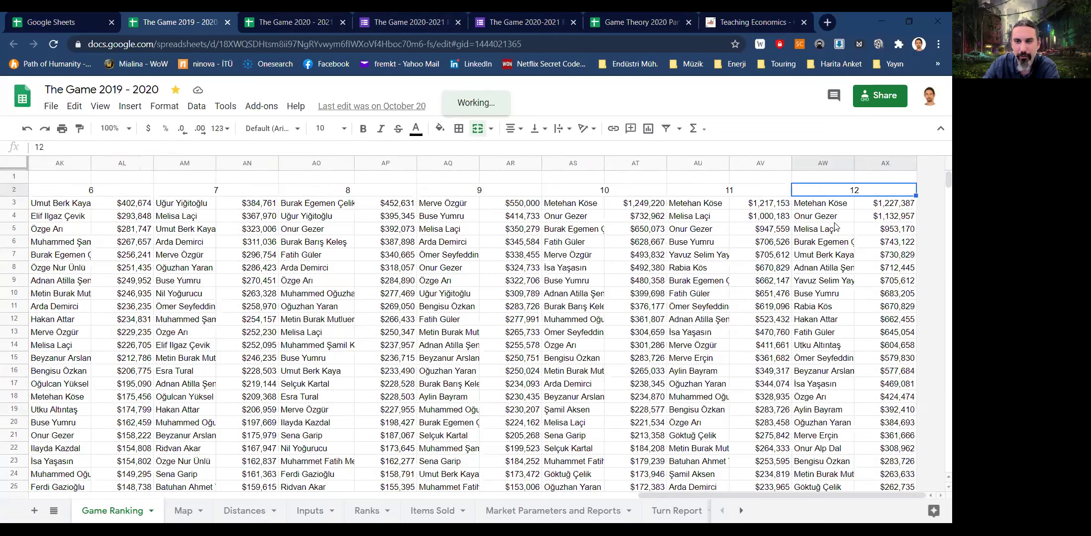
- Look through the Round 12 ranking from the second-place amount down to the last-place amount
click(904, 220)
click(895, 231)
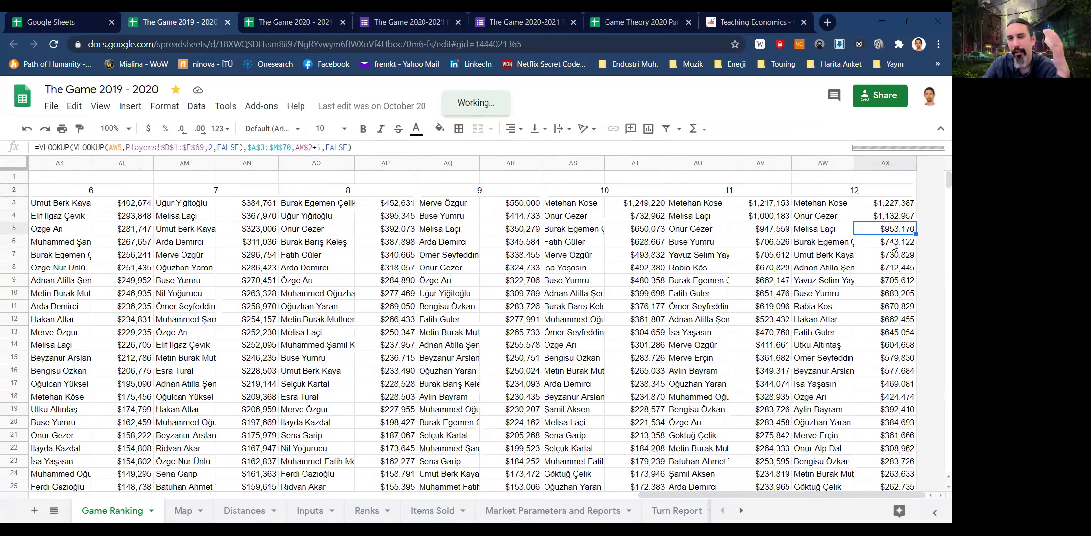
scroll(803, 264, down, 3)
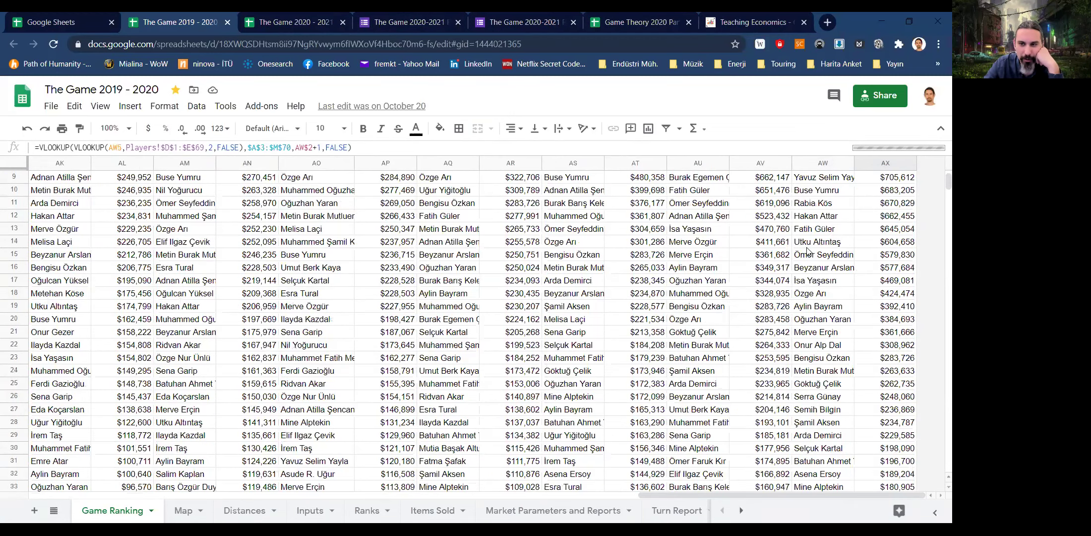
scroll(807, 258, down, 12)
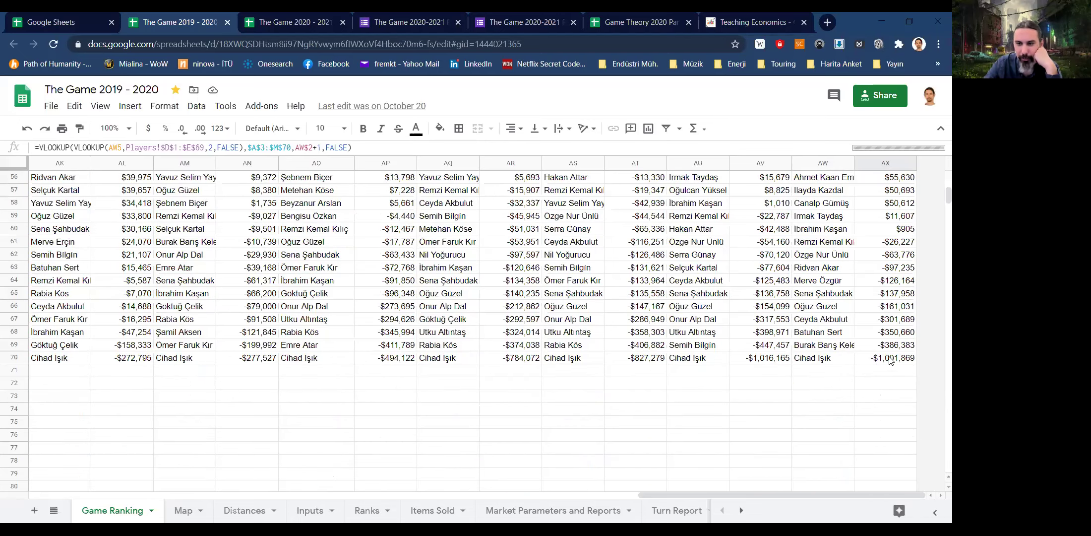
key(ctrl+Down)
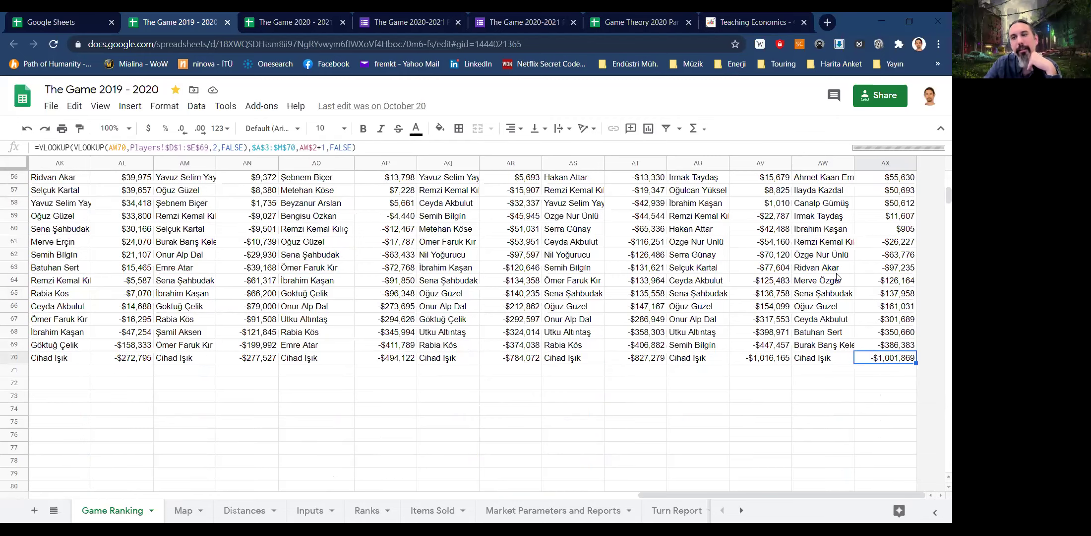
- Return to the first-place amount of Round 12 and review the spread of amounts in the ranking
scroll(853, 283, up, 15)
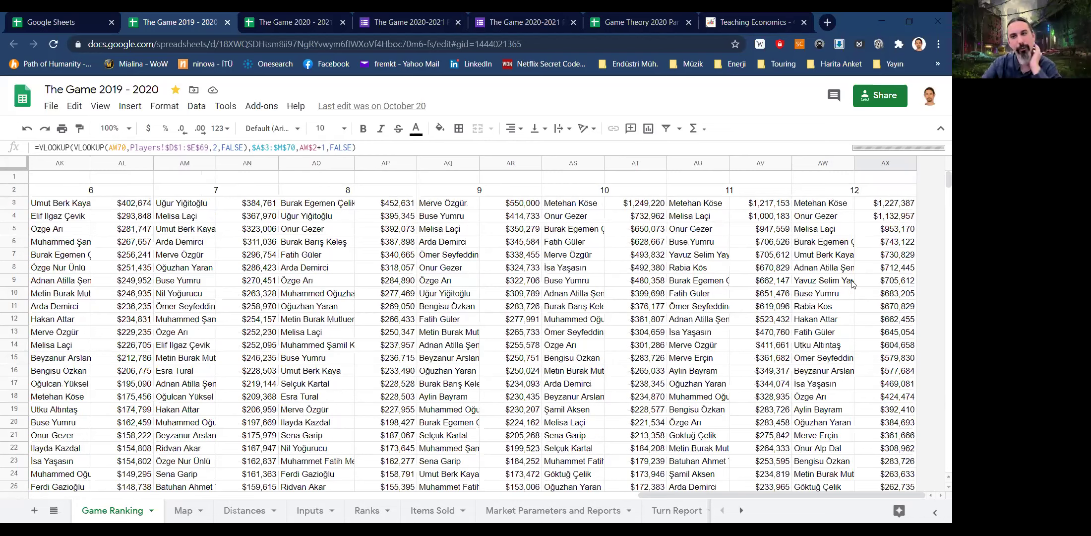
click(905, 203)
scroll(908, 241, down, 3)
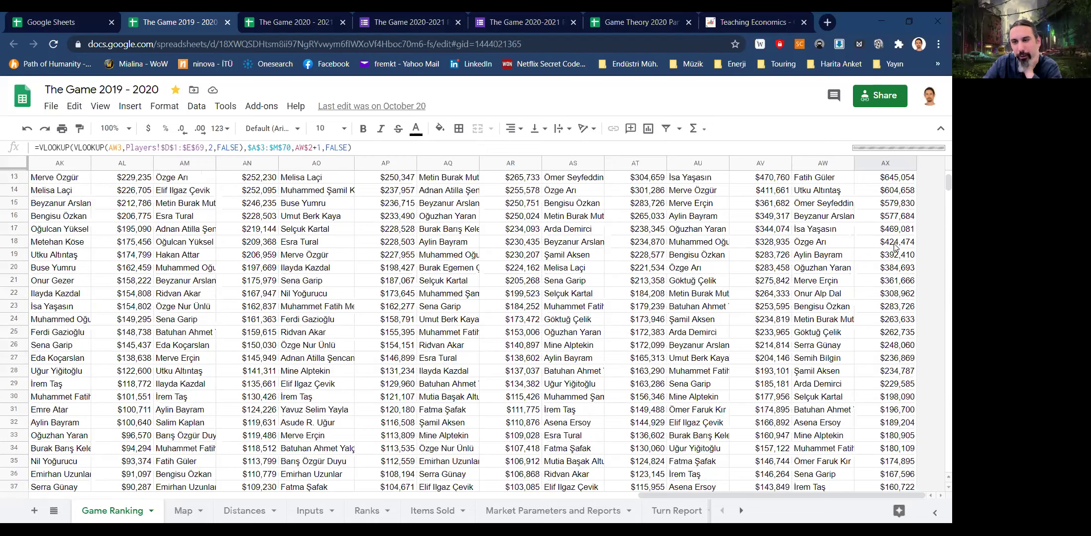
scroll(895, 248, up, 3)
scroll(899, 251, down, 10)
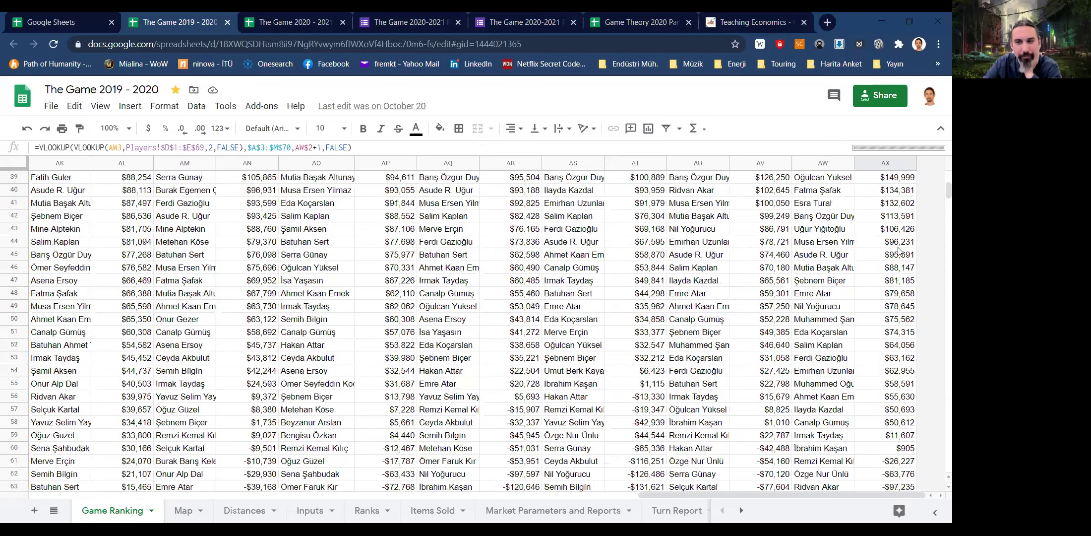
scroll(899, 250, up, 5)
scroll(619, 245, up, 4)
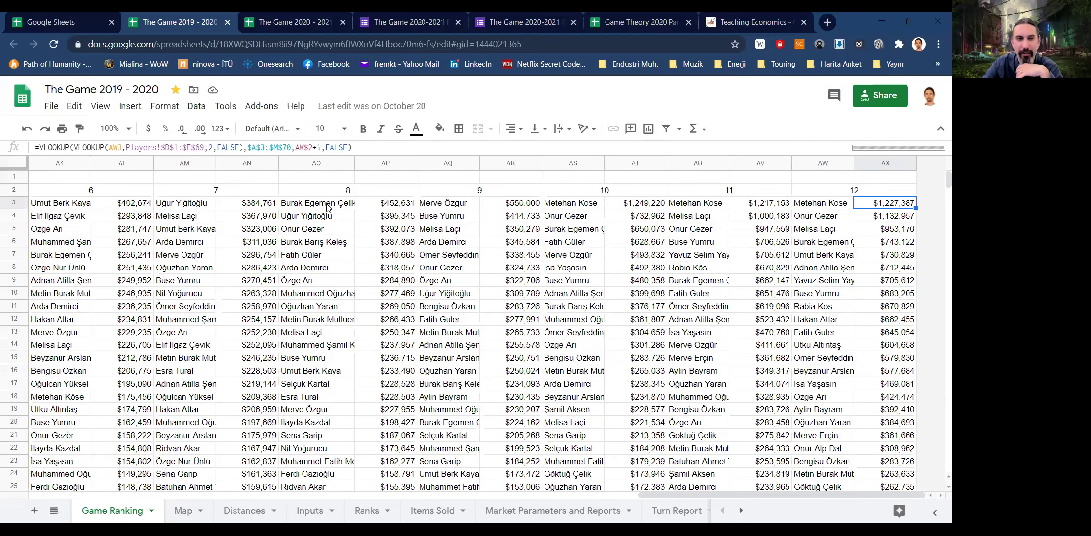
- Select the top twelve names in the Round 9 ranking and inspect one Round 9 amount and one Round 8 name
click(397, 205)
drag(454, 203, 465, 365)
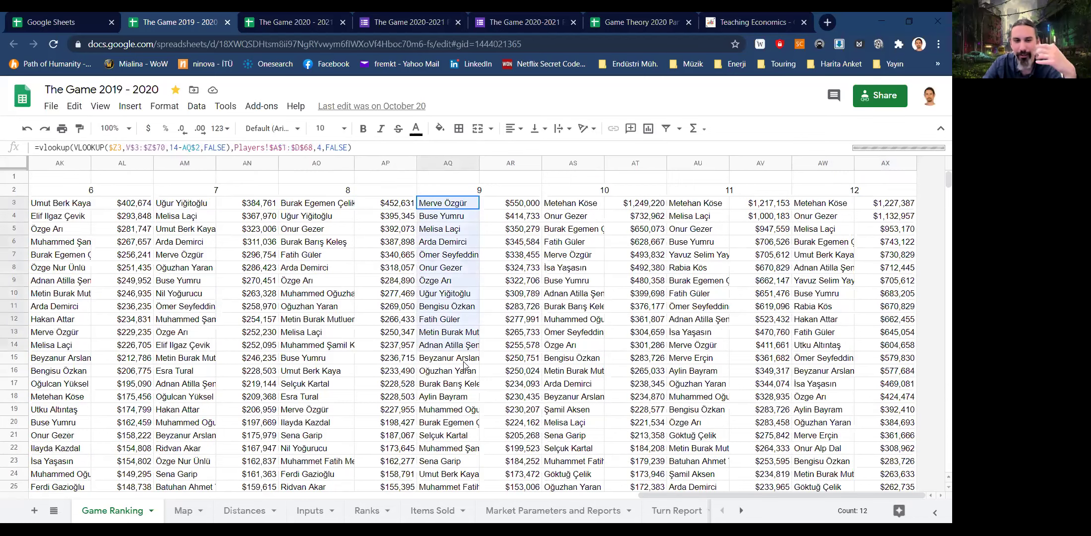
click(526, 425)
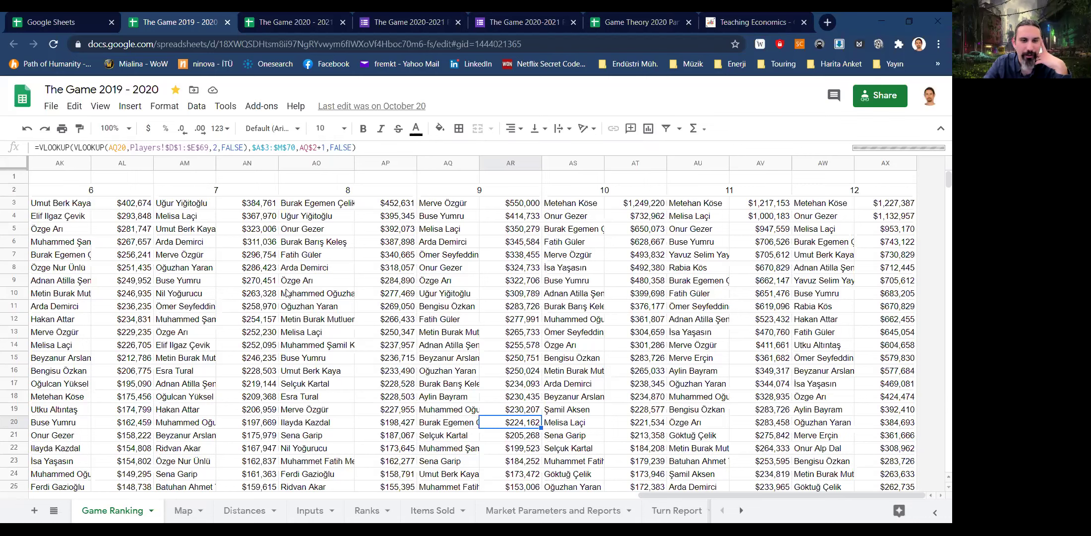
click(304, 287)
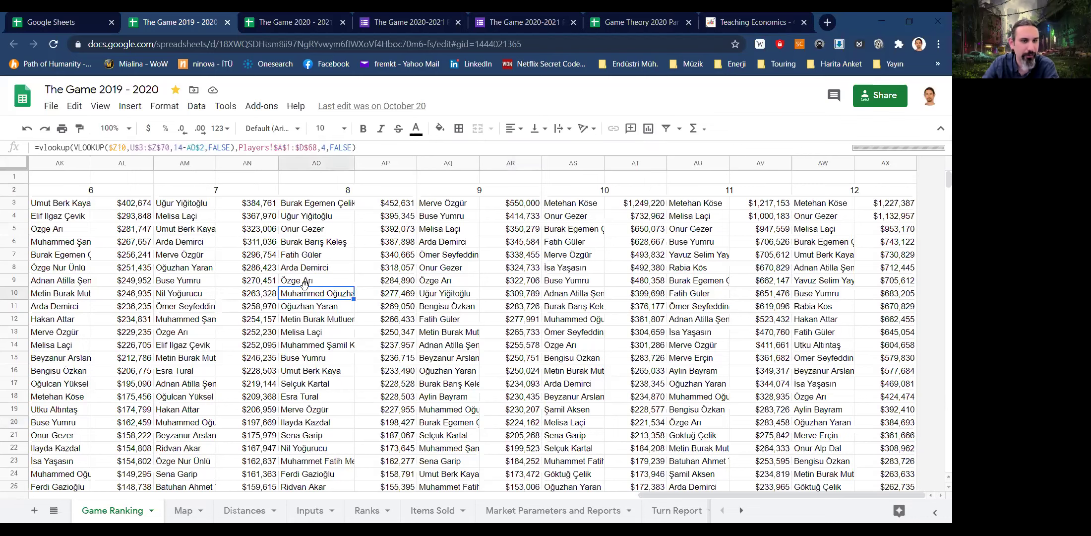
- Return to the Player column of the 2019 - 2020 ranking and switch back to The Game 2020 - 2021
key(Home)
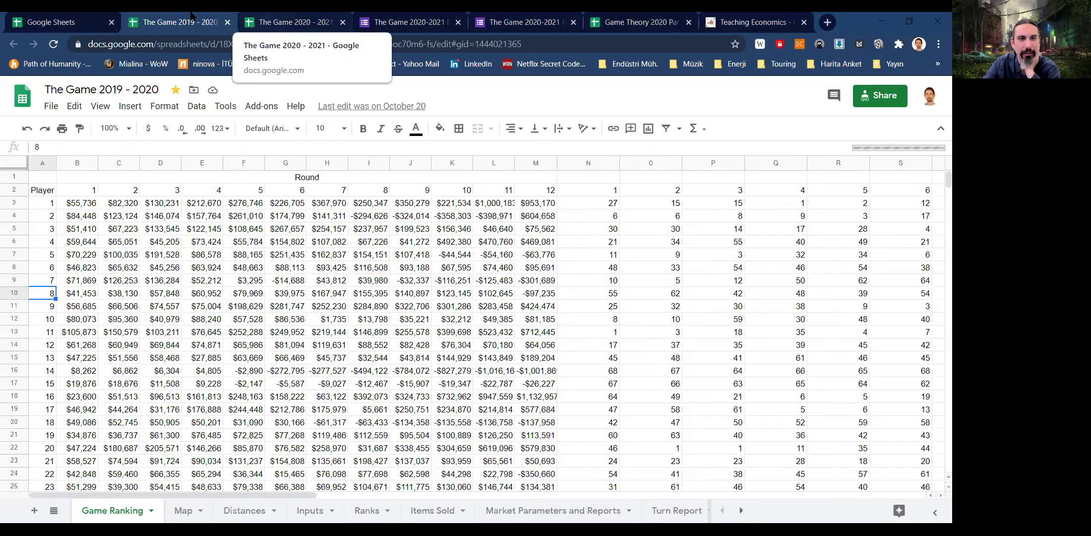
click(272, 20)
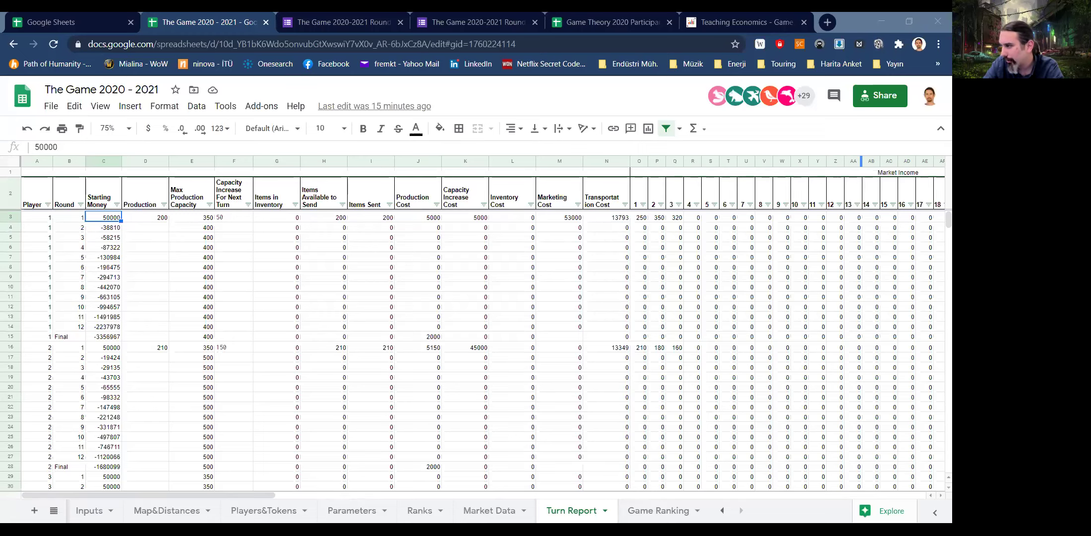
- Switch to The Game Guideline.pdf in Acrobat Reader, collapse the tools pane and read the purpose and setup sections
key(alt+Tab)
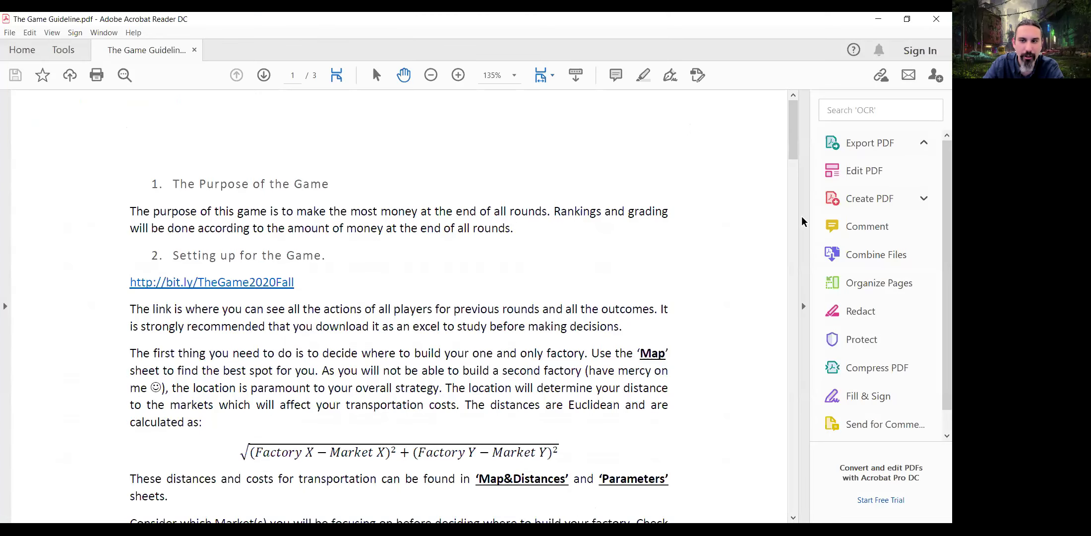
key(shift+F4)
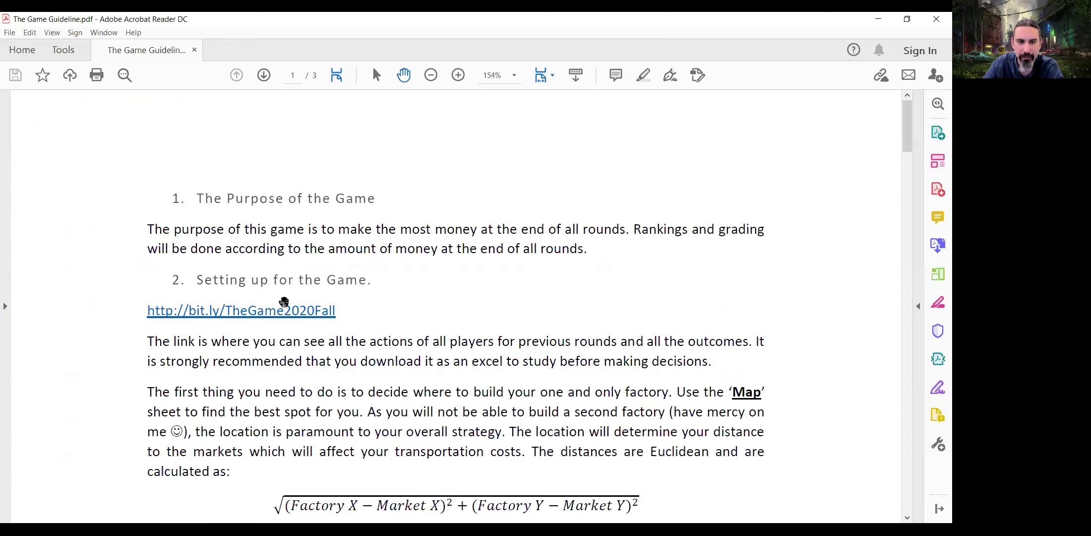
scroll(283, 302, down, 1)
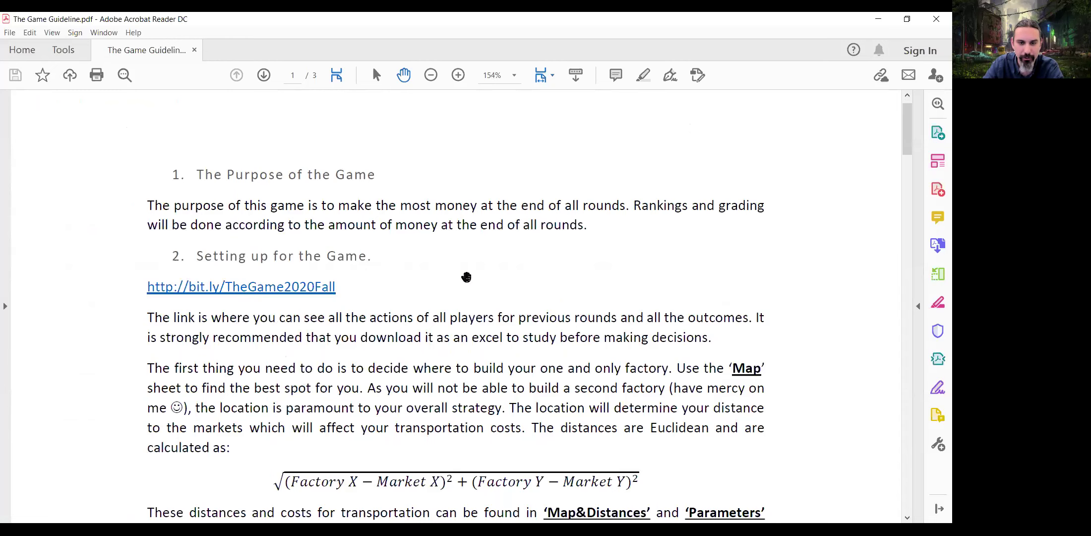
- Read the rest of the game setup section, covering factory location, the Euclidean distance formula and the choice of markets
scroll(466, 277, down, 2)
scroll(486, 375, down, 2)
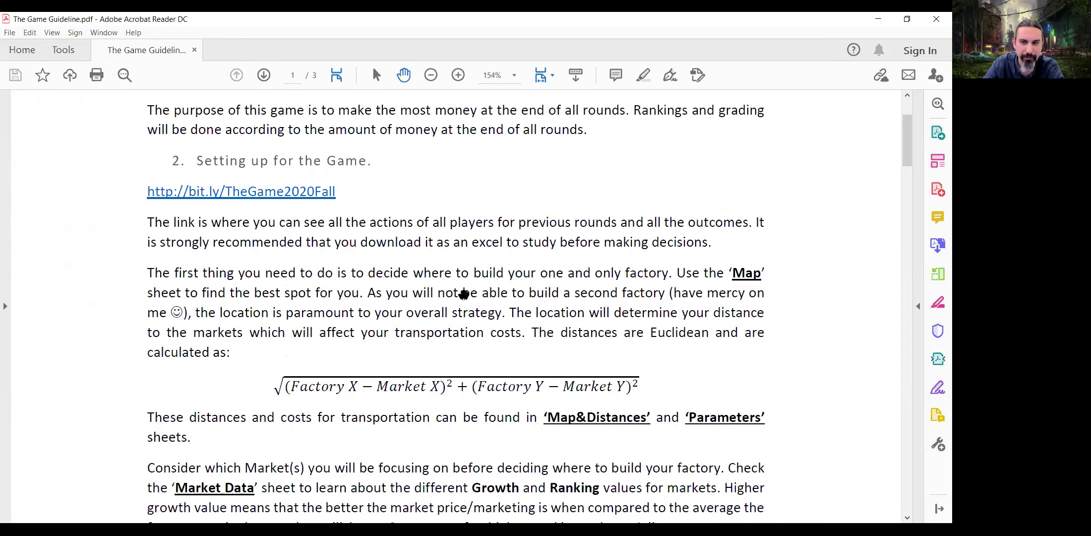
scroll(464, 294, down, 4)
scroll(444, 222, down, 3)
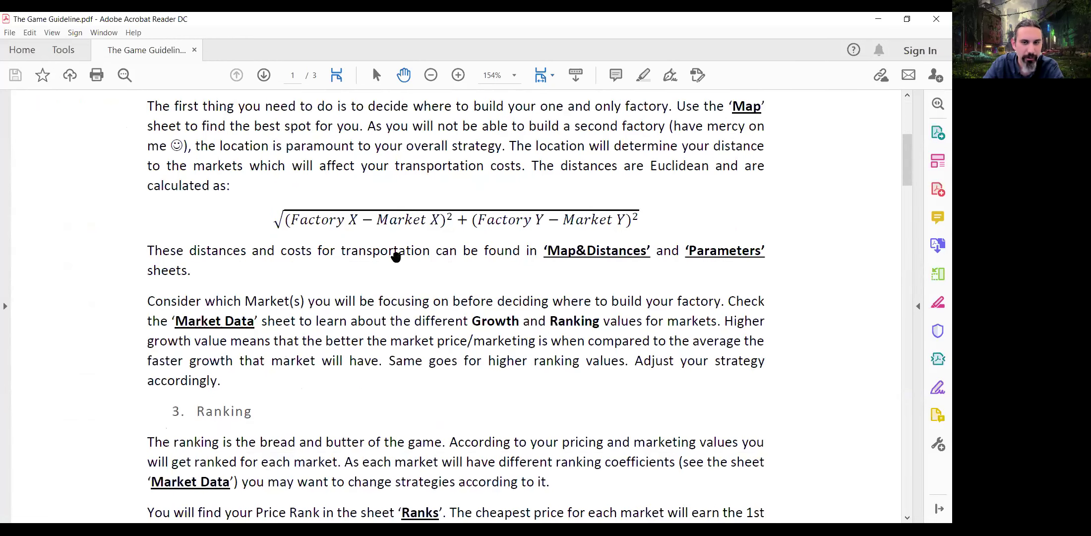
- Examine the Ranking section, covering price and marketing ranks, ranking coefficients and the example table of goods sent and sold
scroll(463, 224, down, 3)
scroll(348, 254, down, 8)
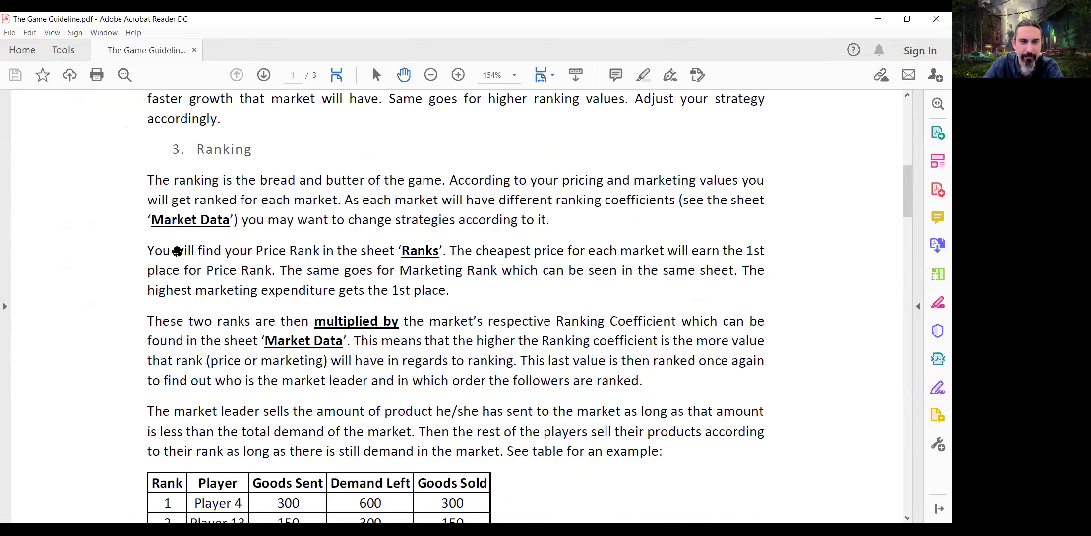
scroll(256, 312, down, 1)
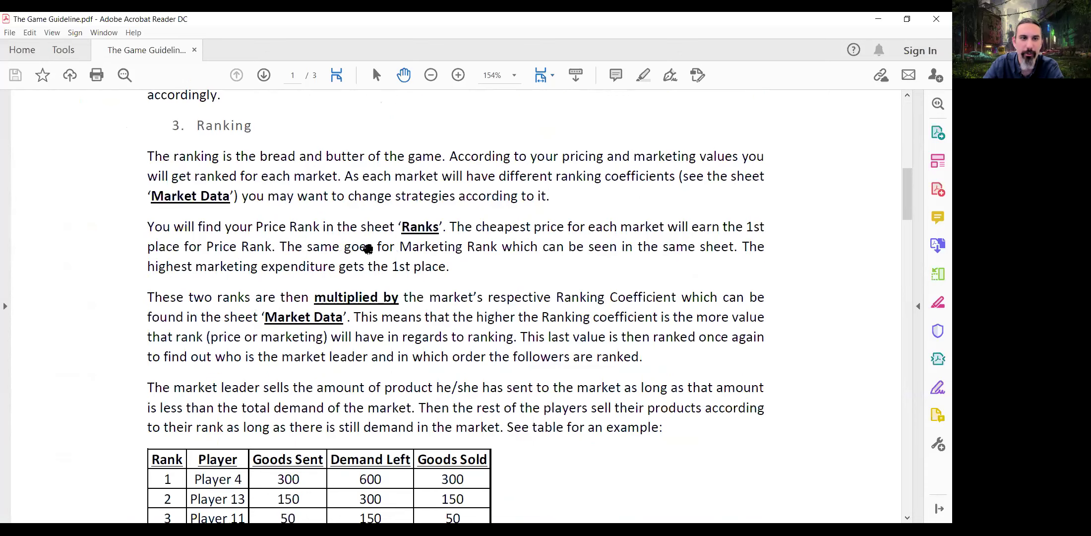
scroll(368, 249, up, 2)
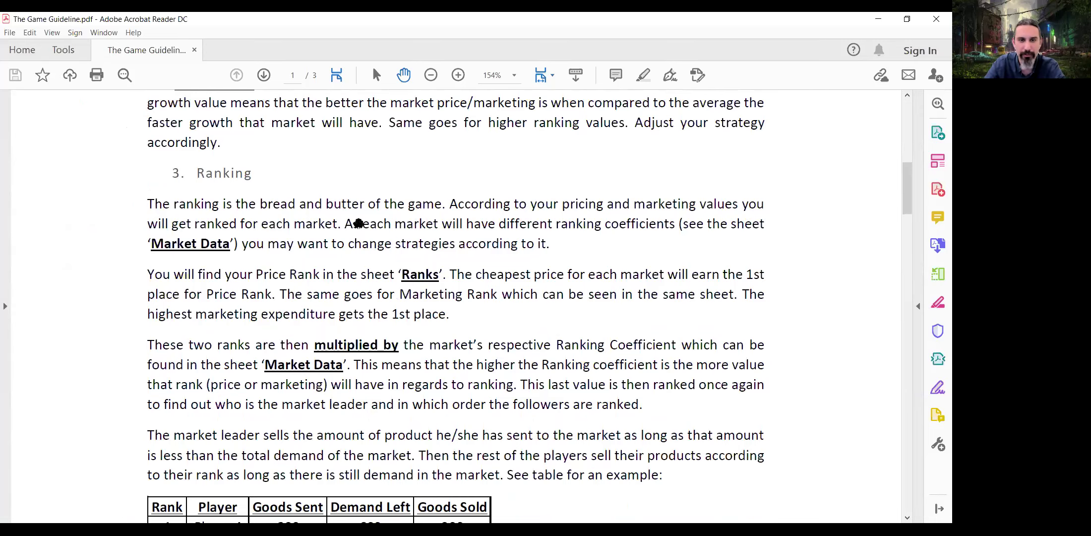
scroll(368, 243, down, 2)
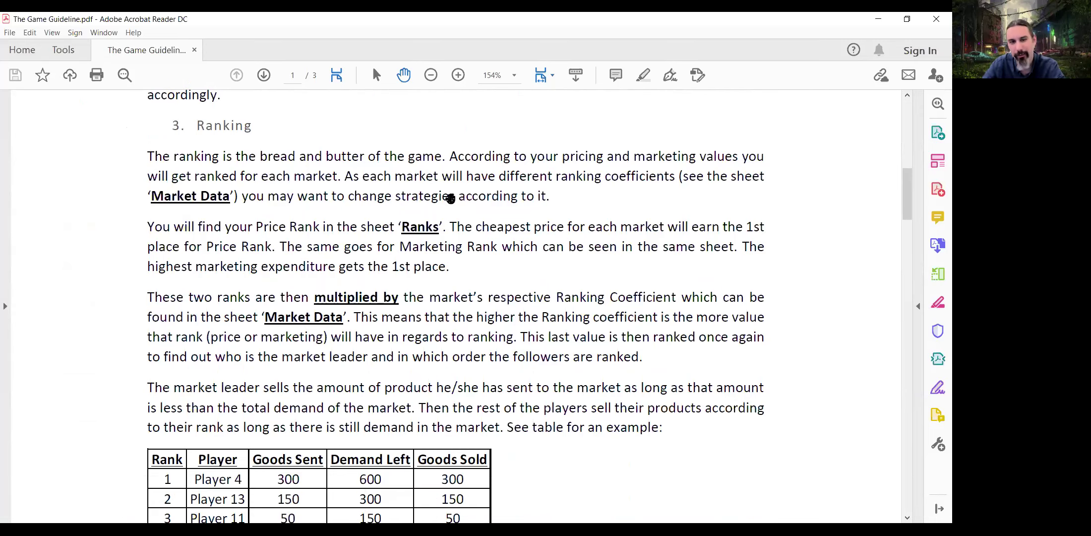
scroll(484, 179, down, 11)
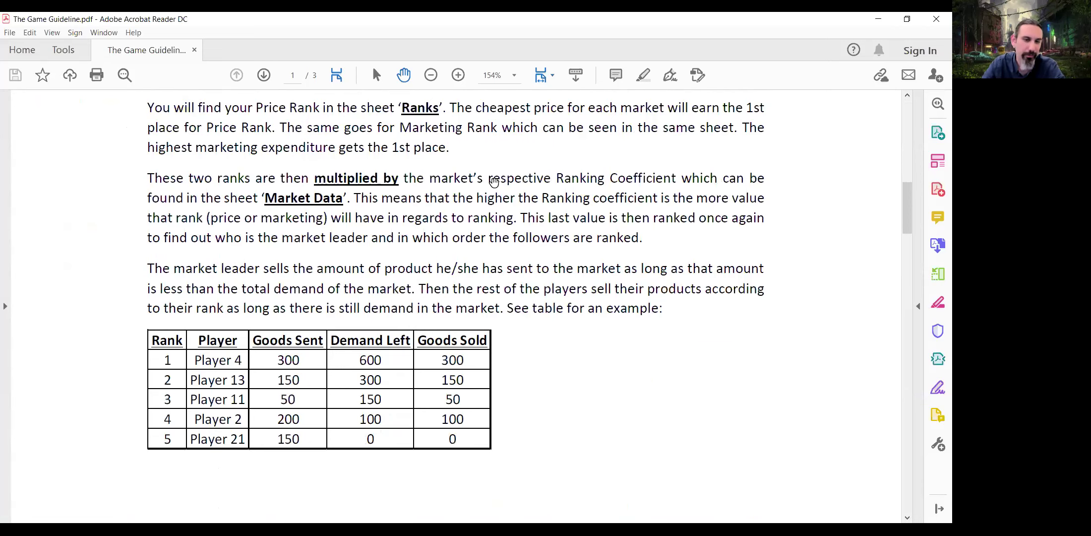
- Review the Market Growth section's price rate, marketing rate and growth coefficient formulas, continuing to the start of the Marketing section
scroll(487, 149, down, 10)
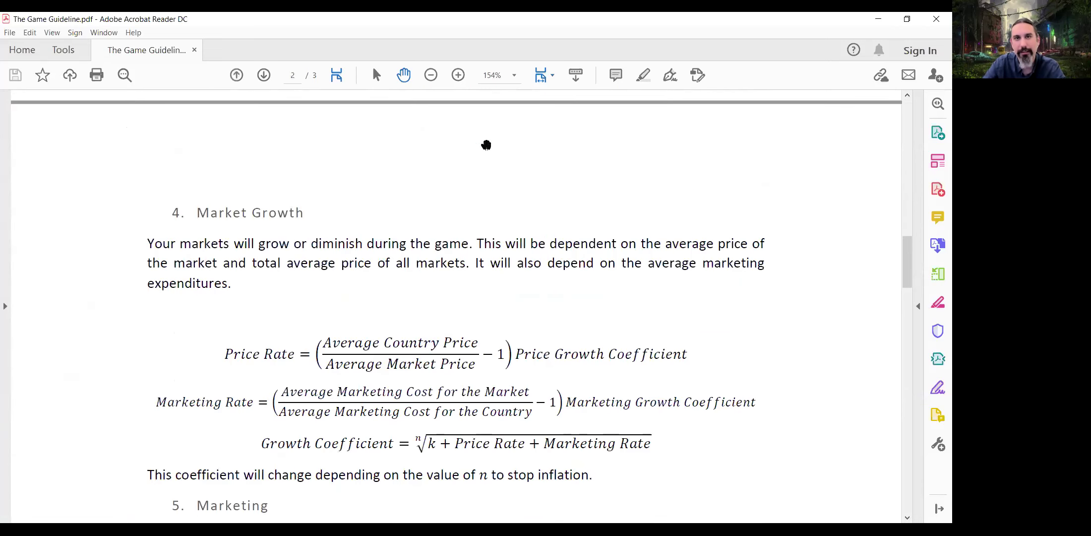
scroll(446, 190, down, 3)
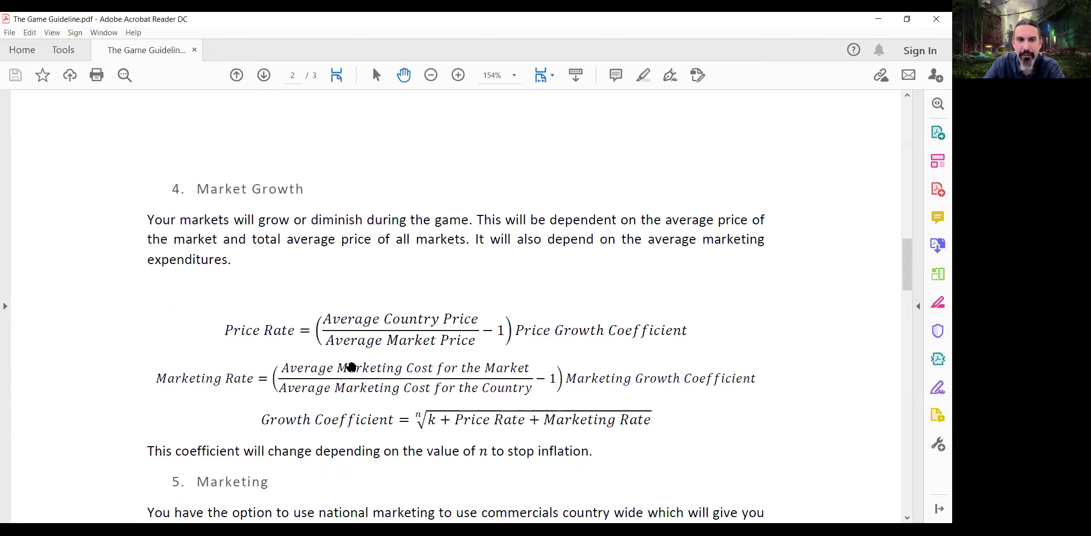
scroll(462, 311, down, 3)
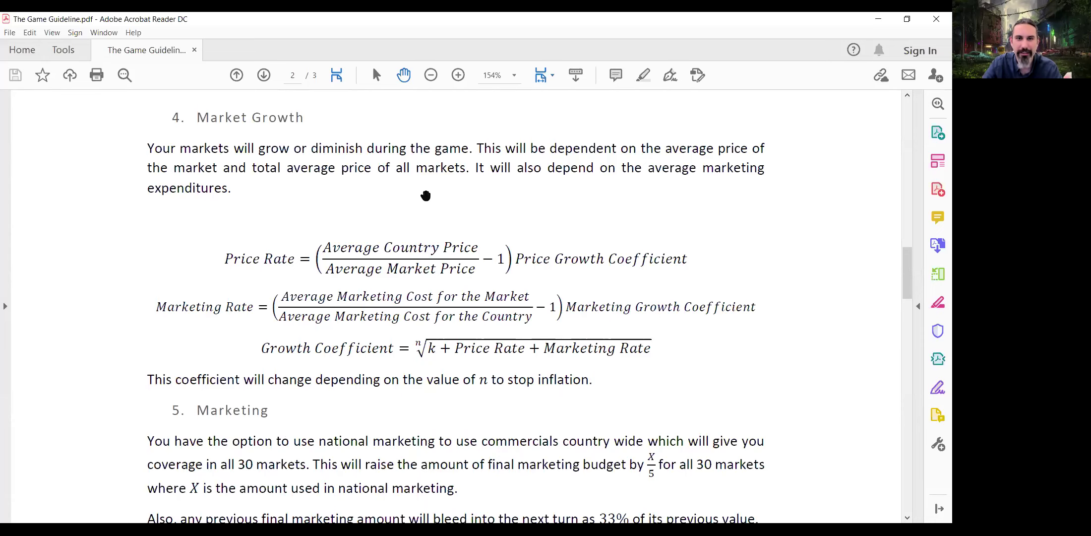
scroll(481, 219, down, 2)
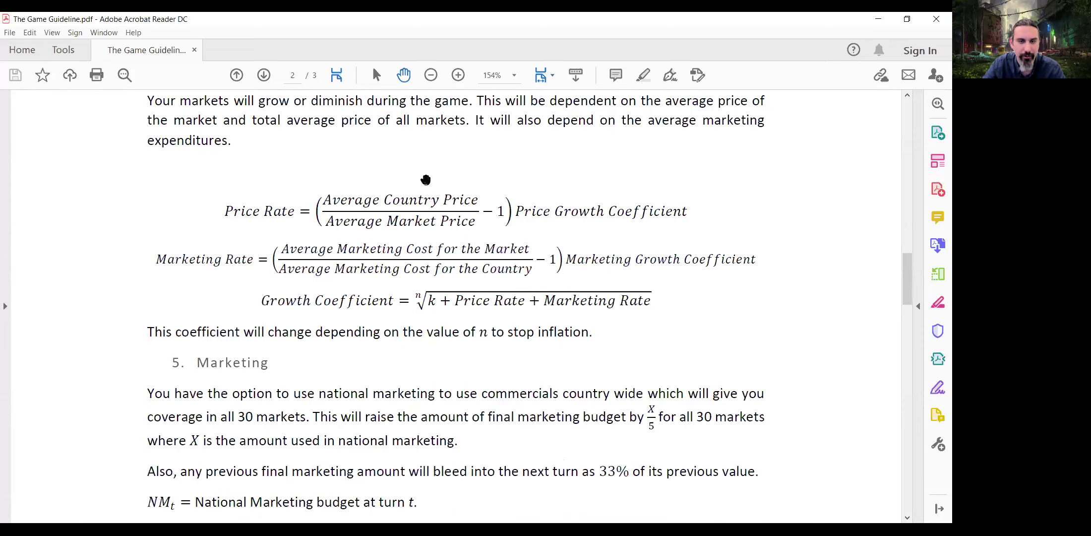